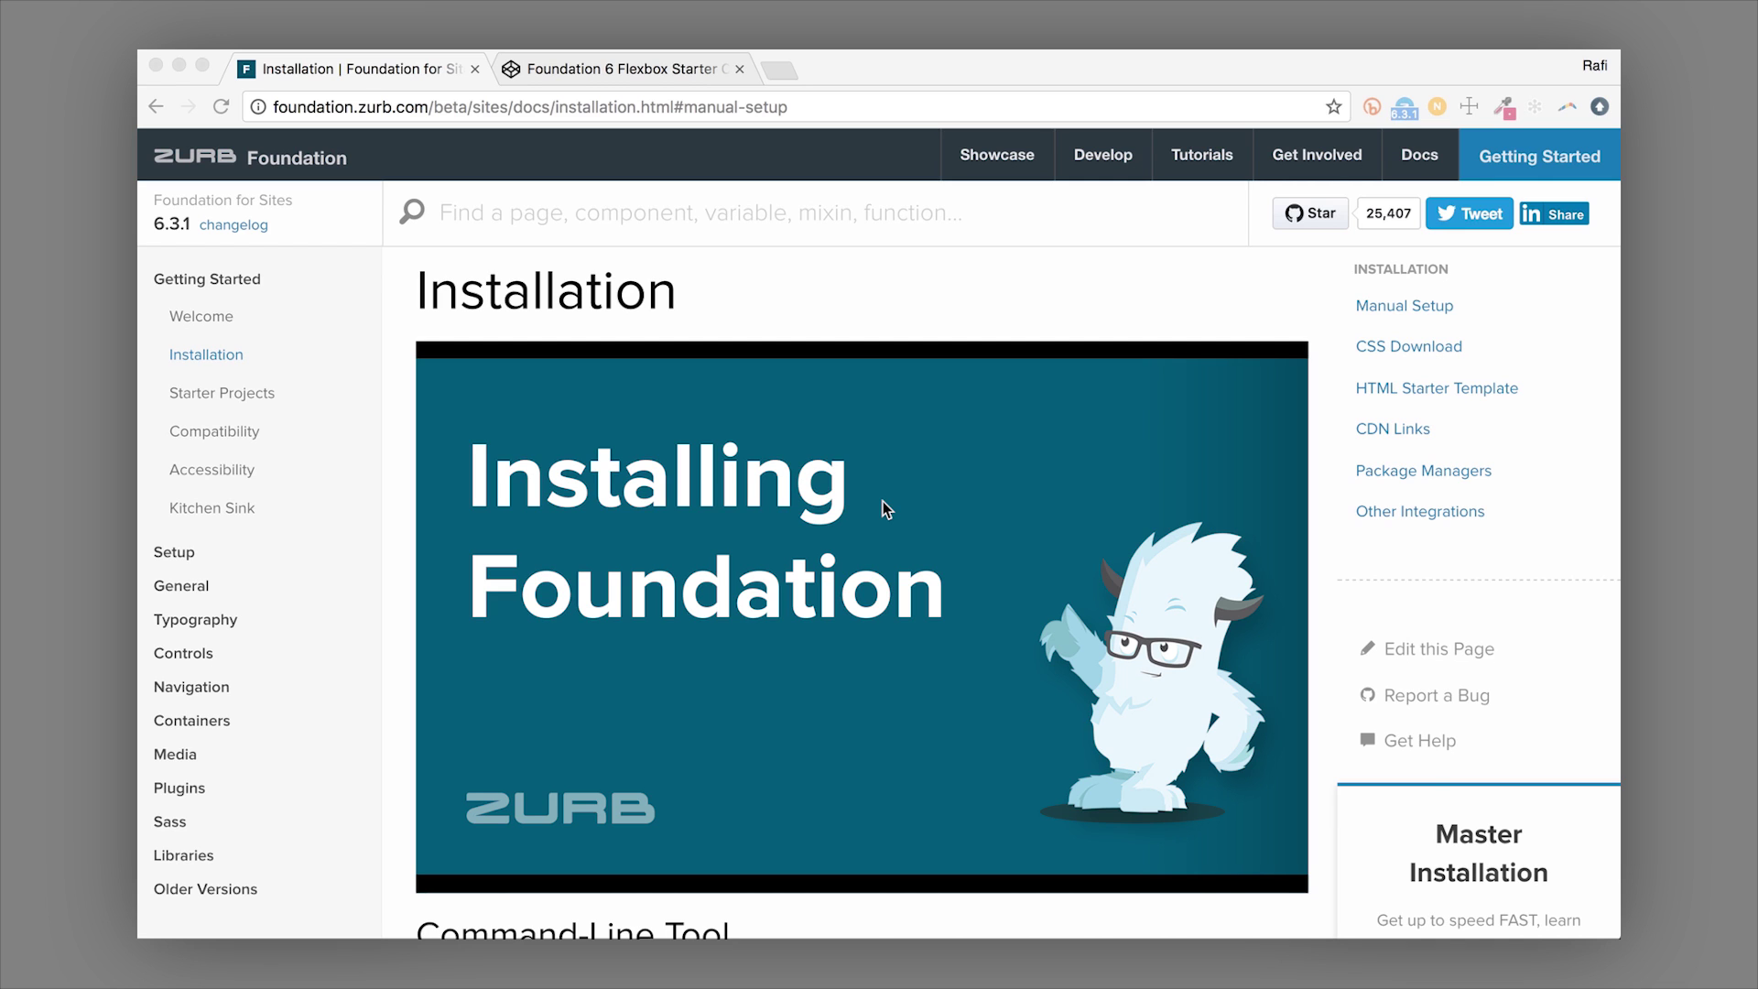
# Read past Command-Line Tool, Manual Setup, CDN Links and Package Managers, then back up to CSS Download.
pyautogui.scroll(-4, 882, 502)
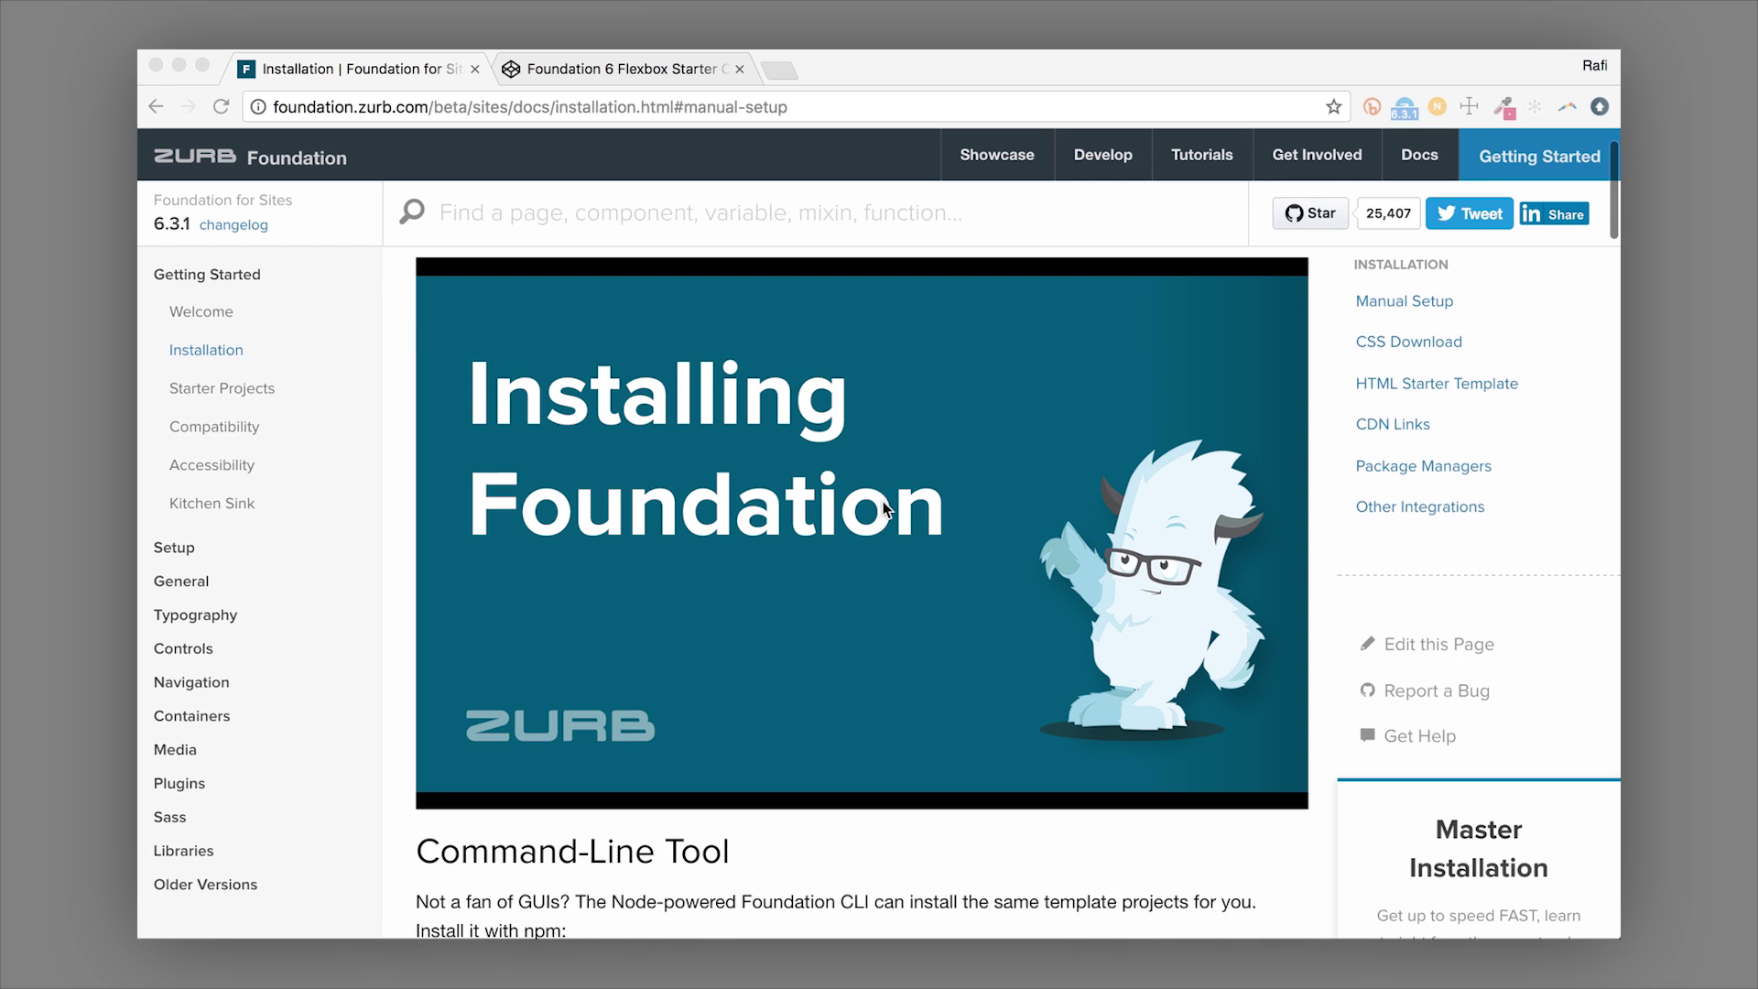
pyautogui.scroll(-5, 882, 502)
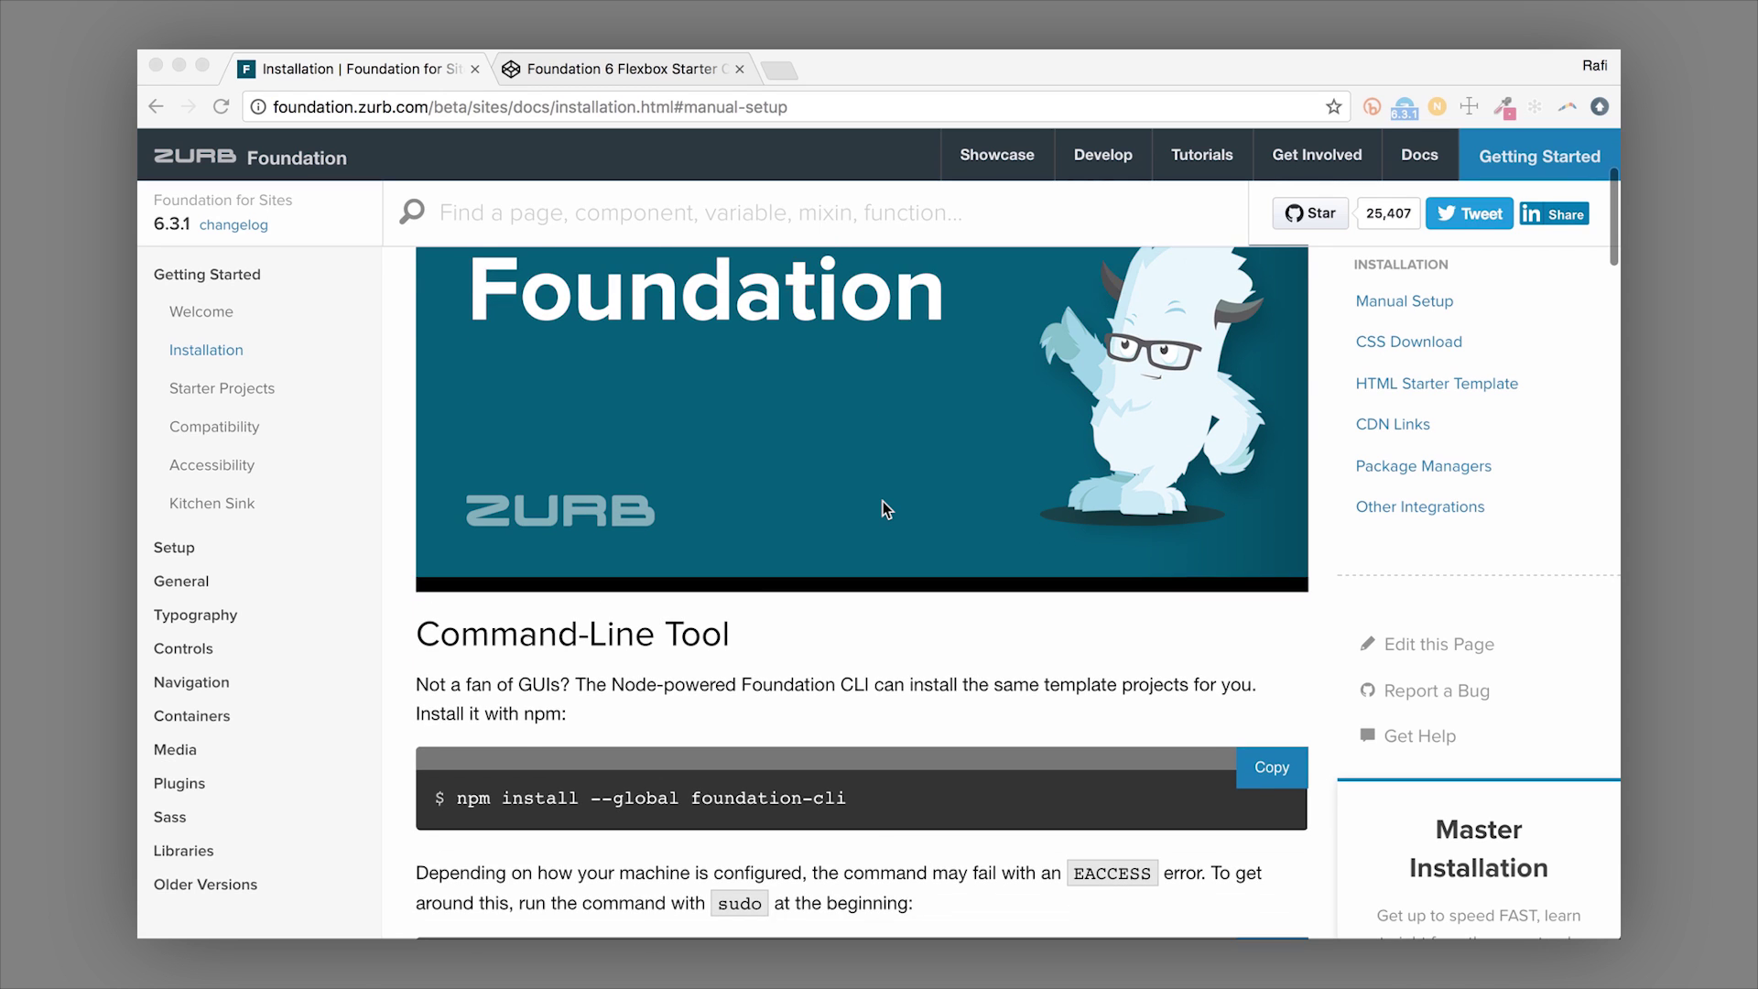
pyautogui.scroll(-6, 882, 509)
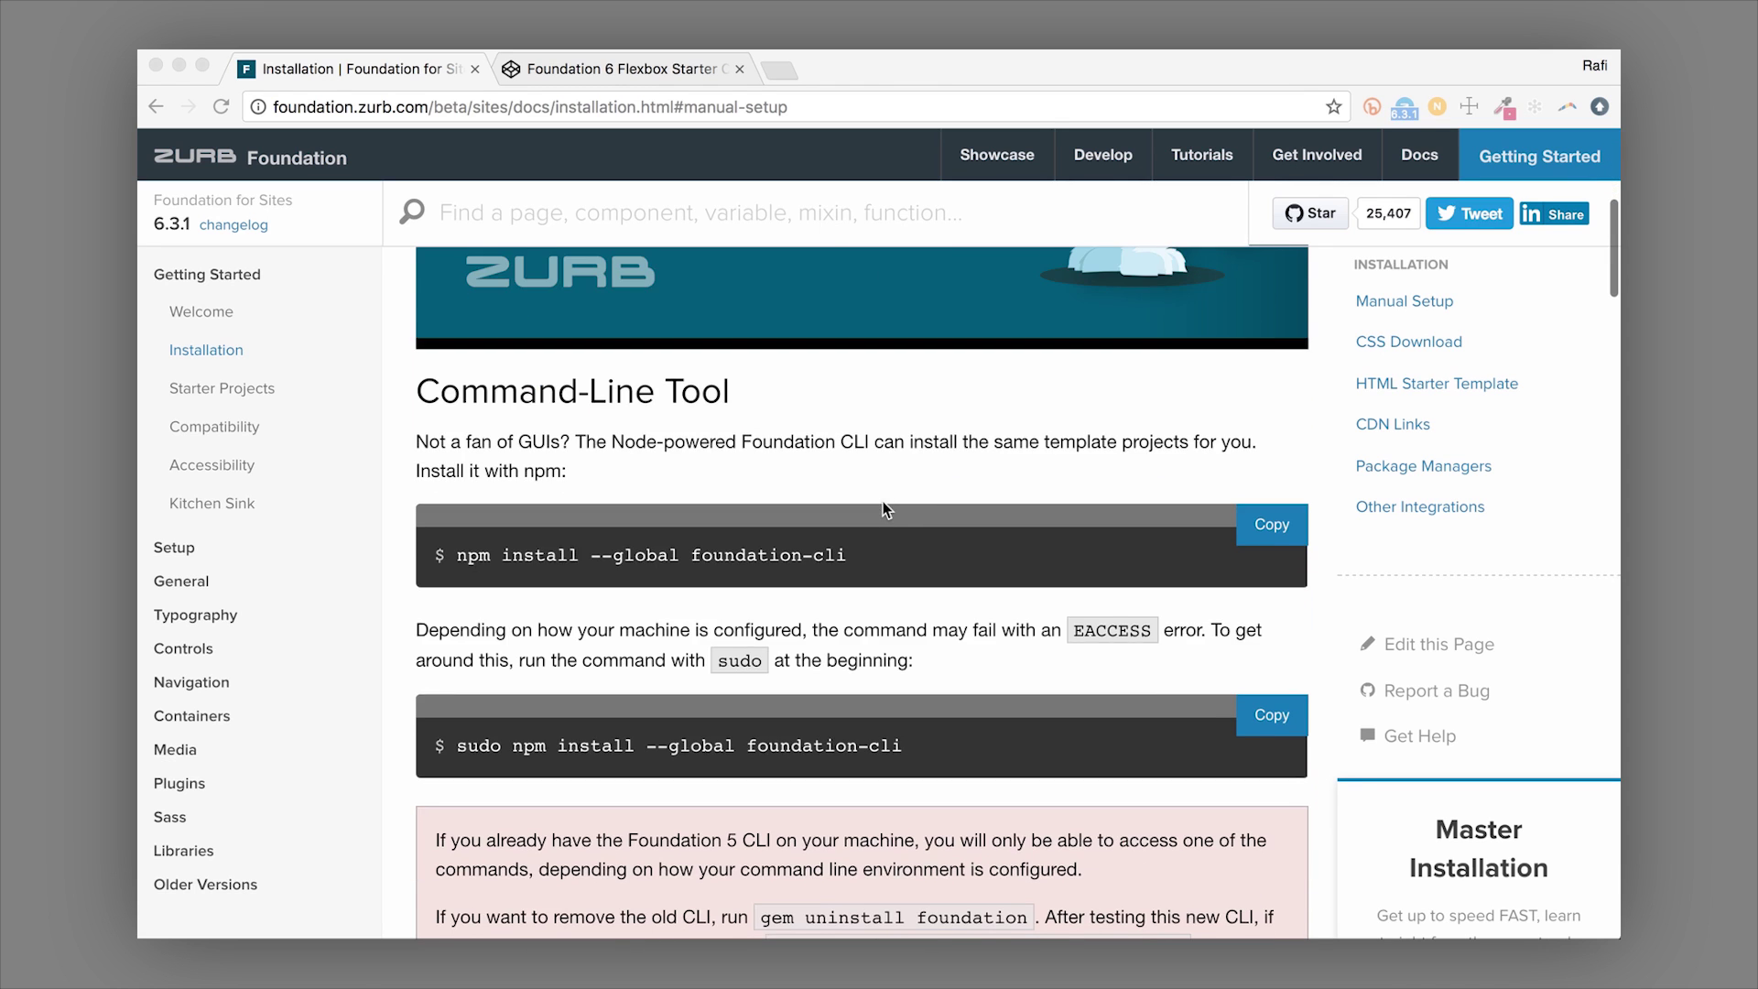
pyautogui.scroll(-9, 885, 509)
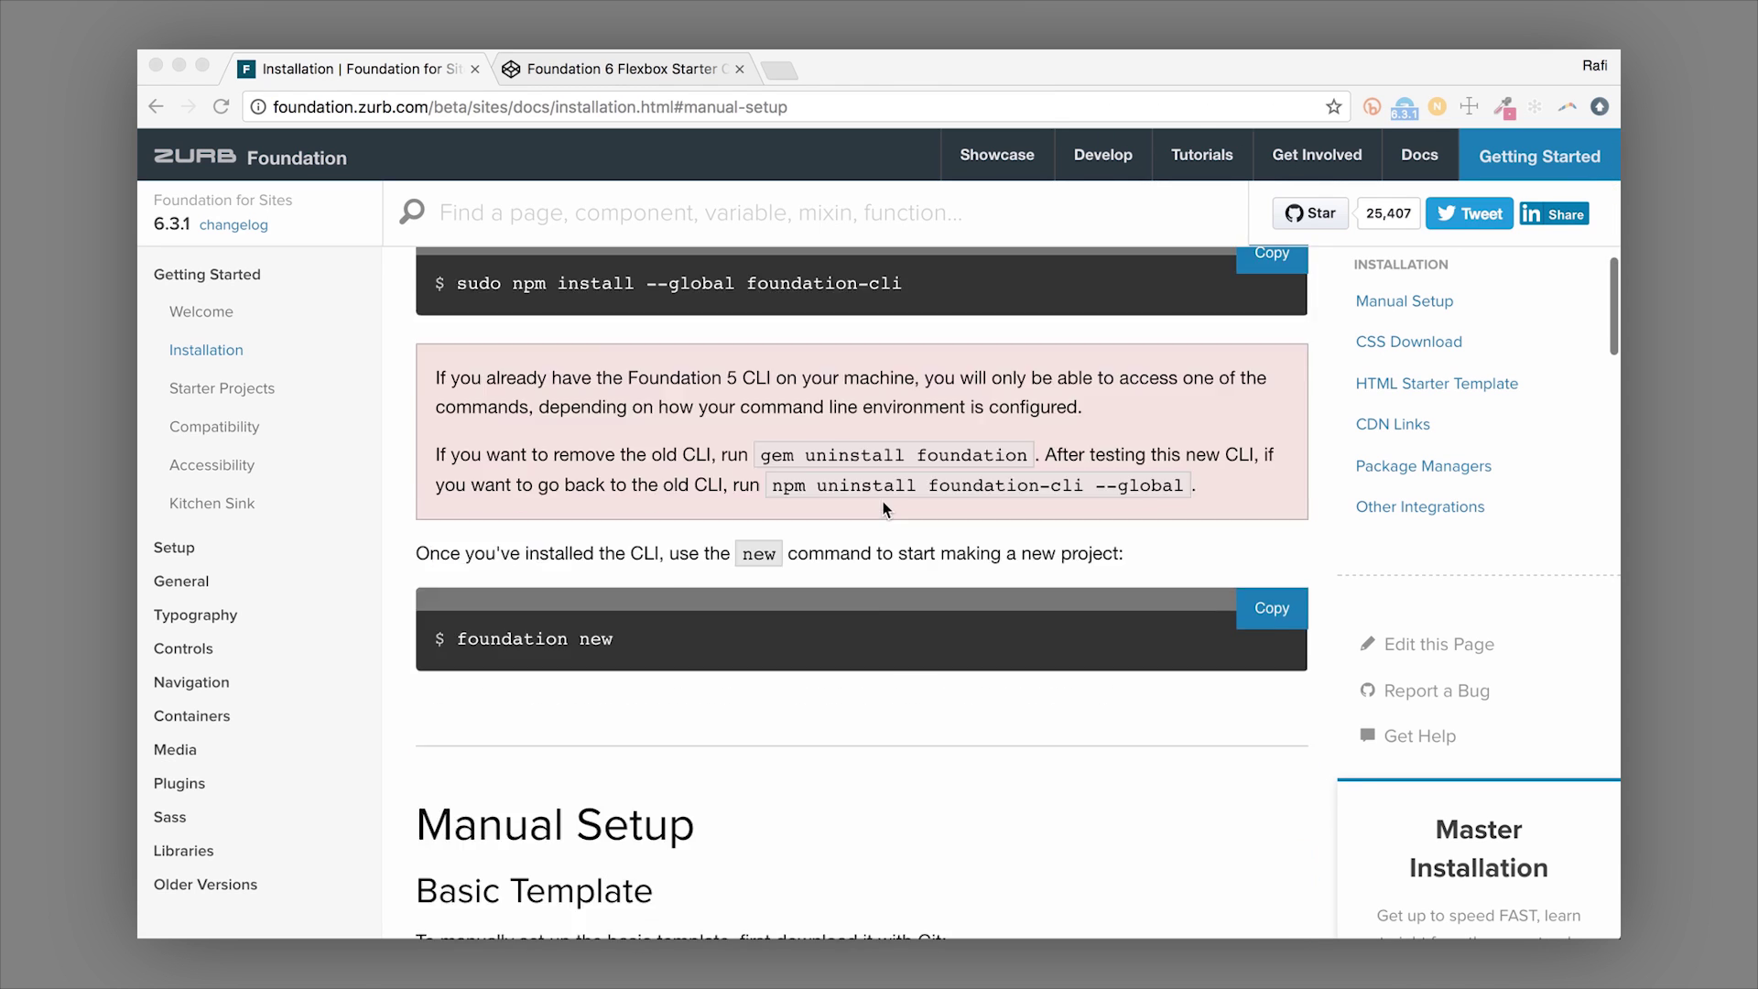
pyautogui.scroll(-10, 885, 509)
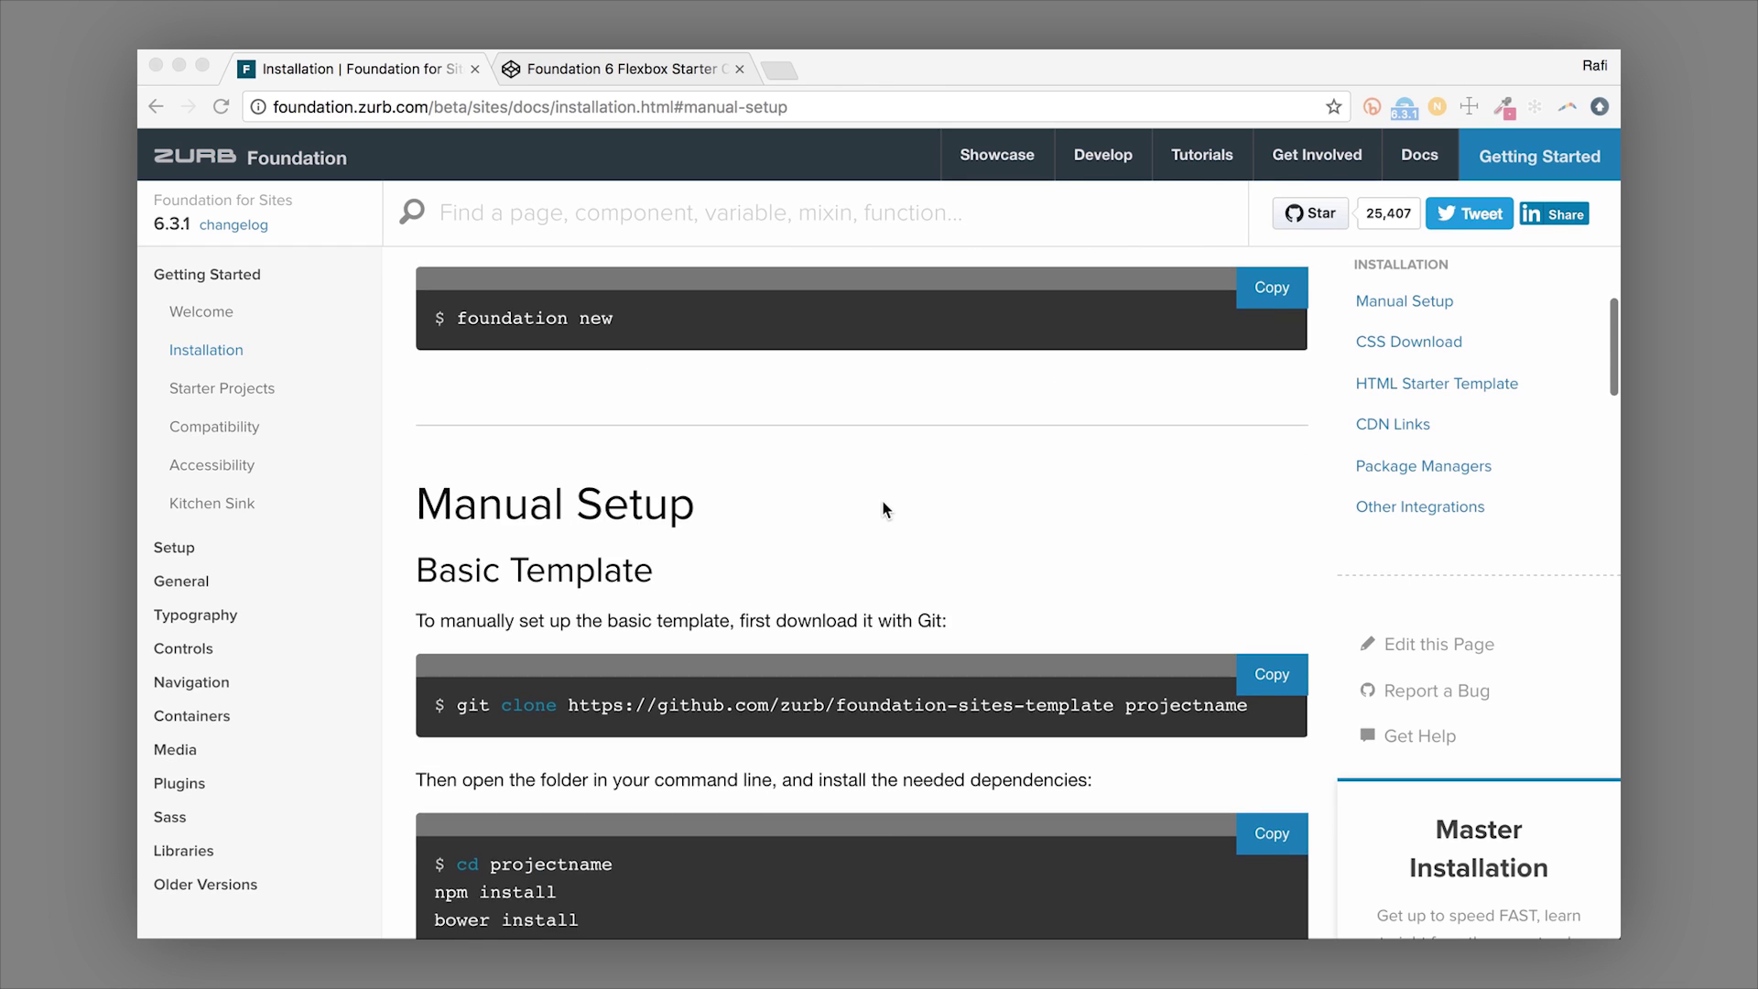
pyautogui.scroll(-15, 884, 509)
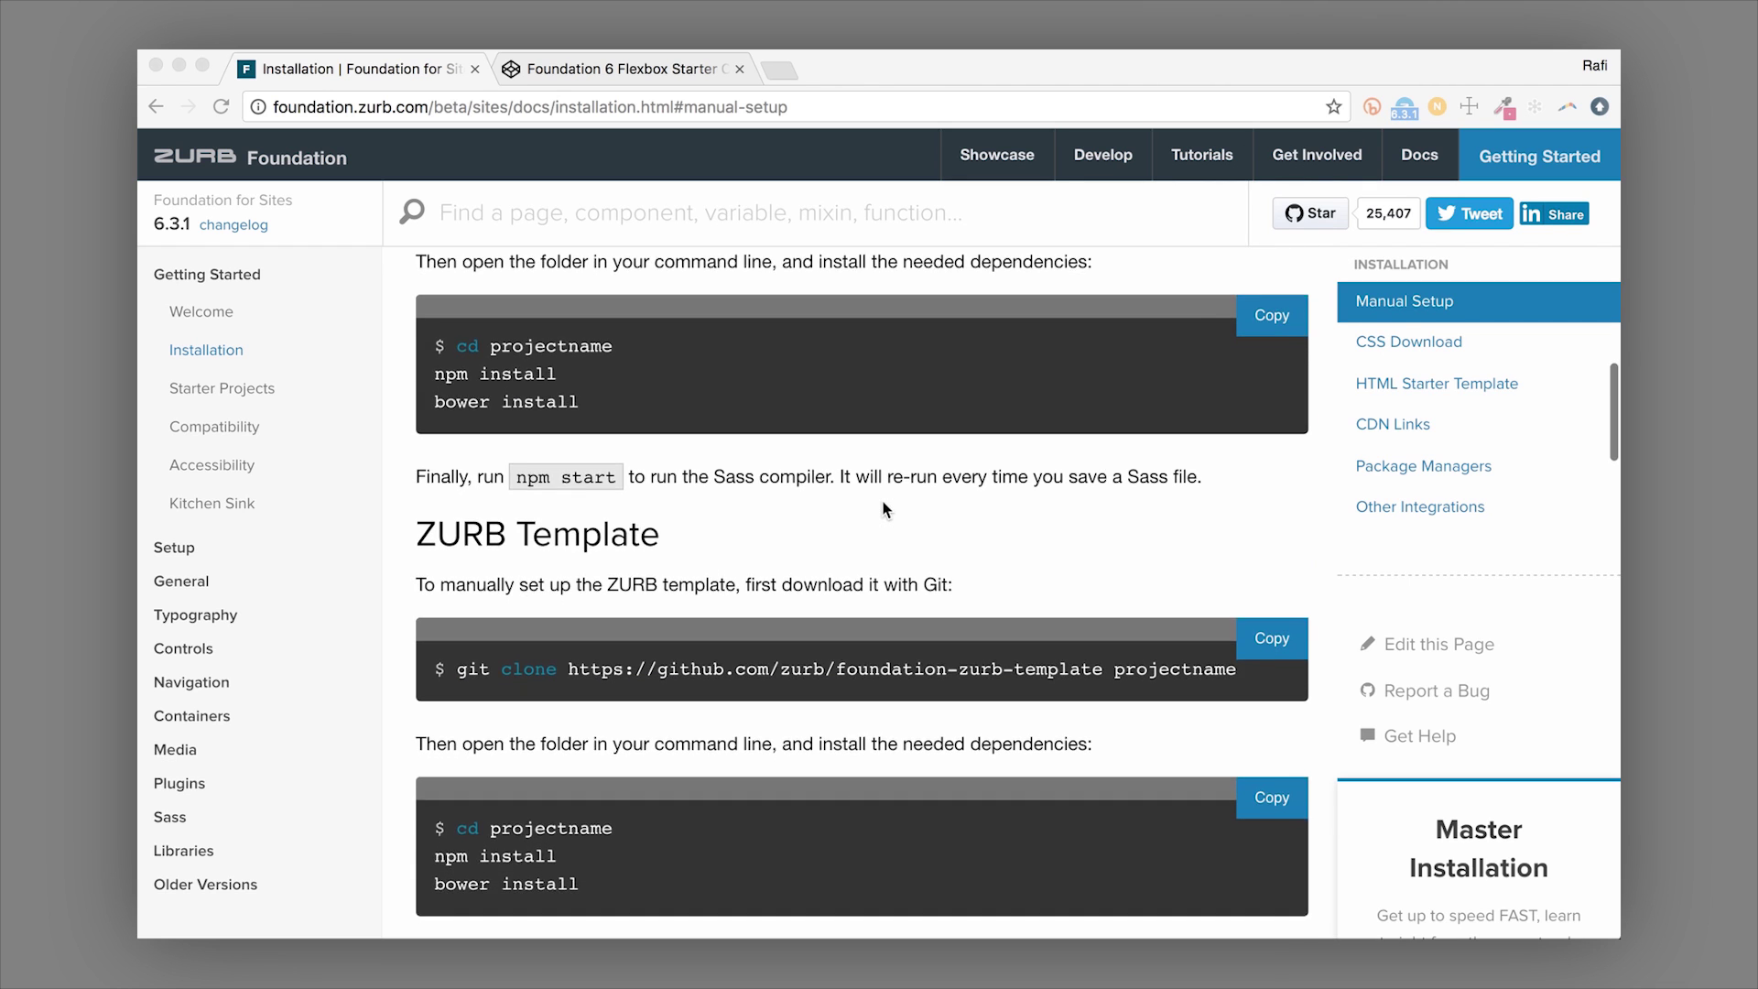
pyautogui.scroll(-14, 884, 509)
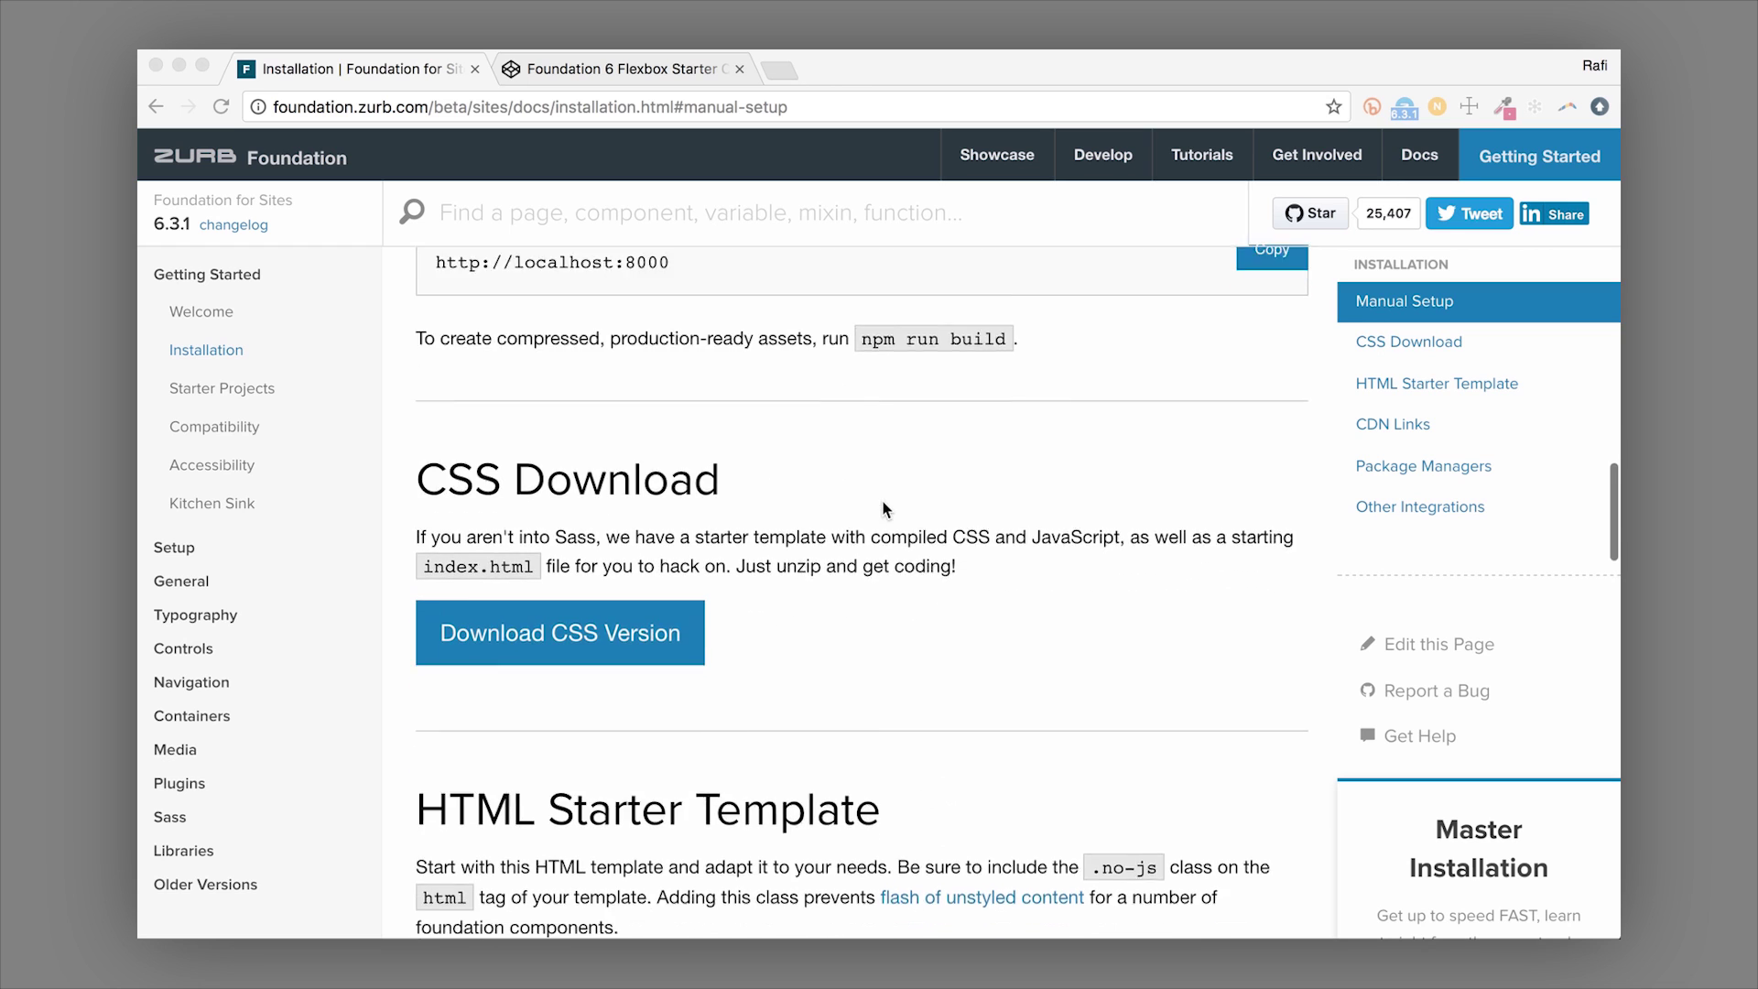
pyautogui.scroll(-18, 884, 509)
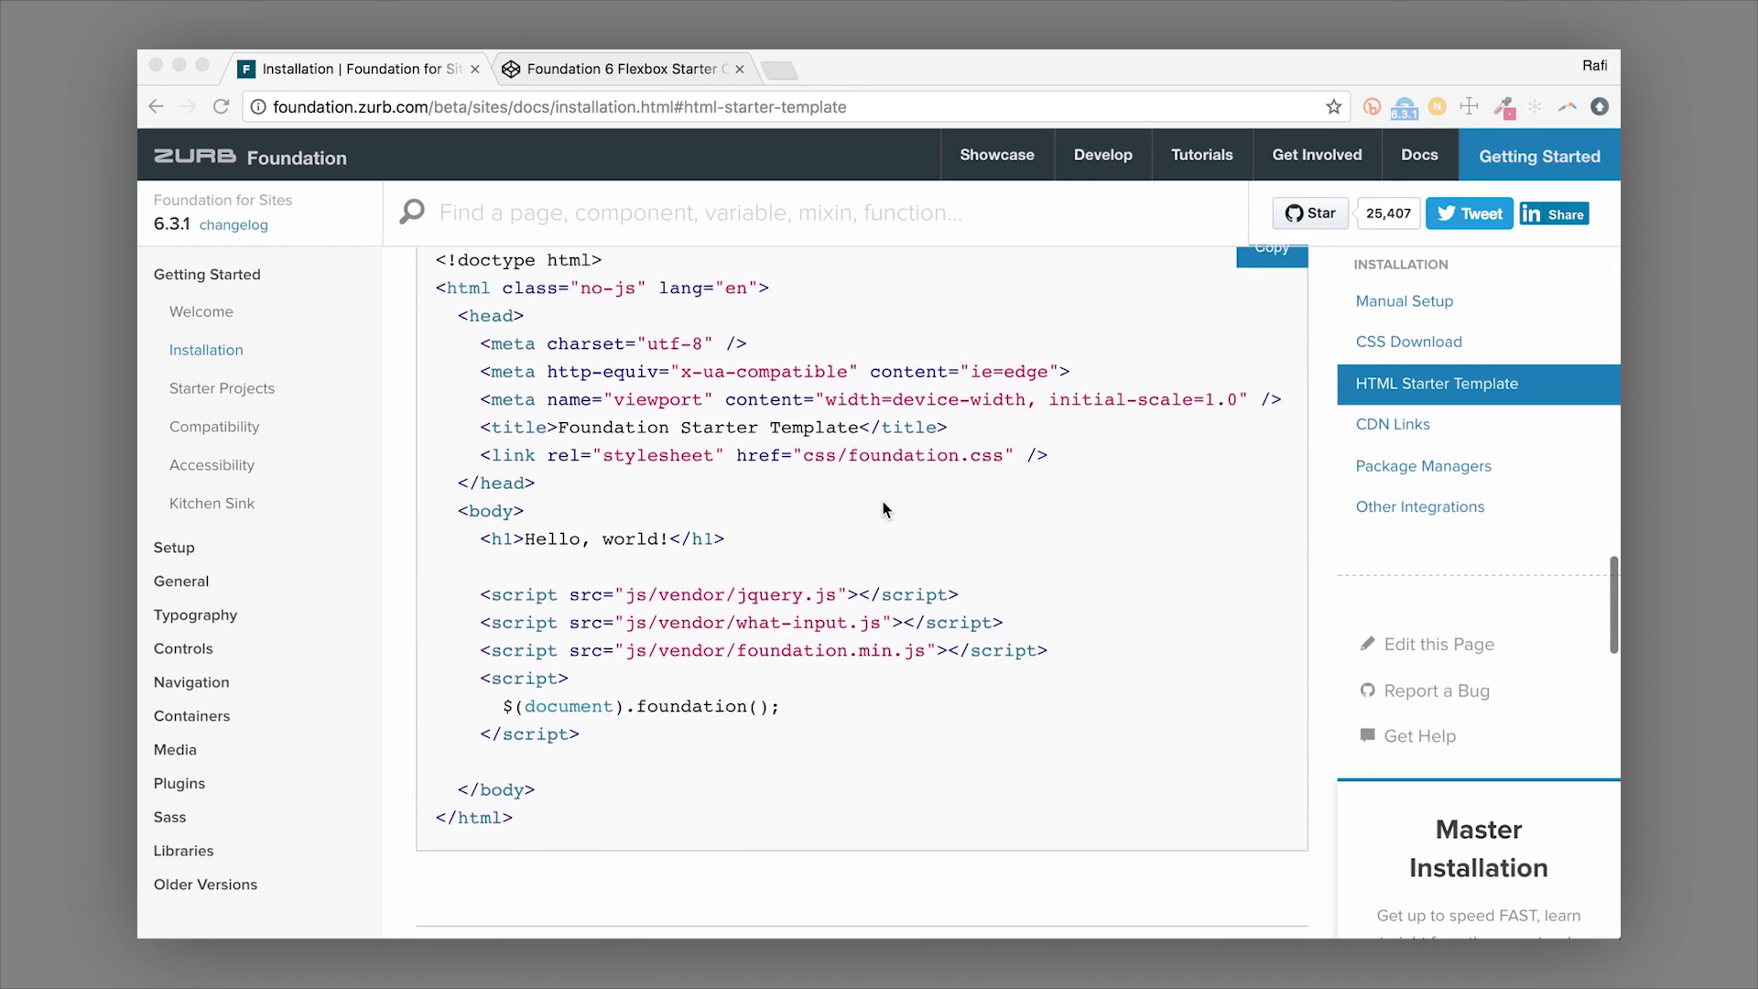
pyautogui.scroll(-3, 884, 509)
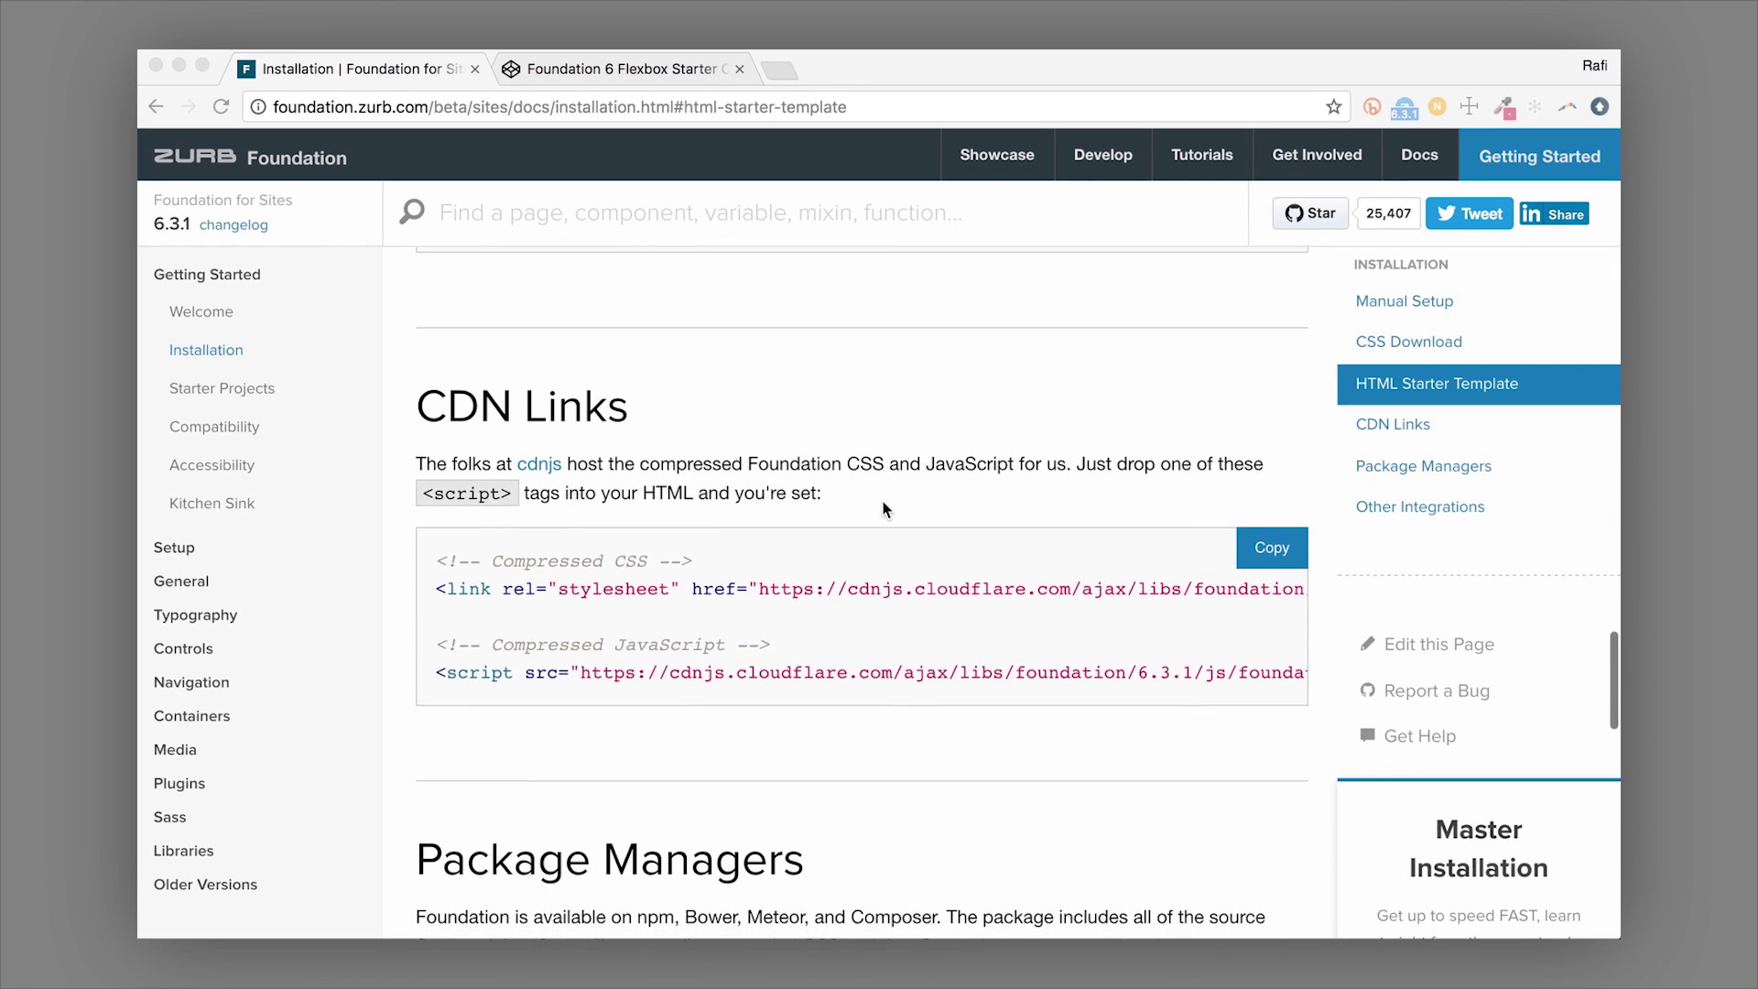
pyautogui.scroll(-5, 884, 509)
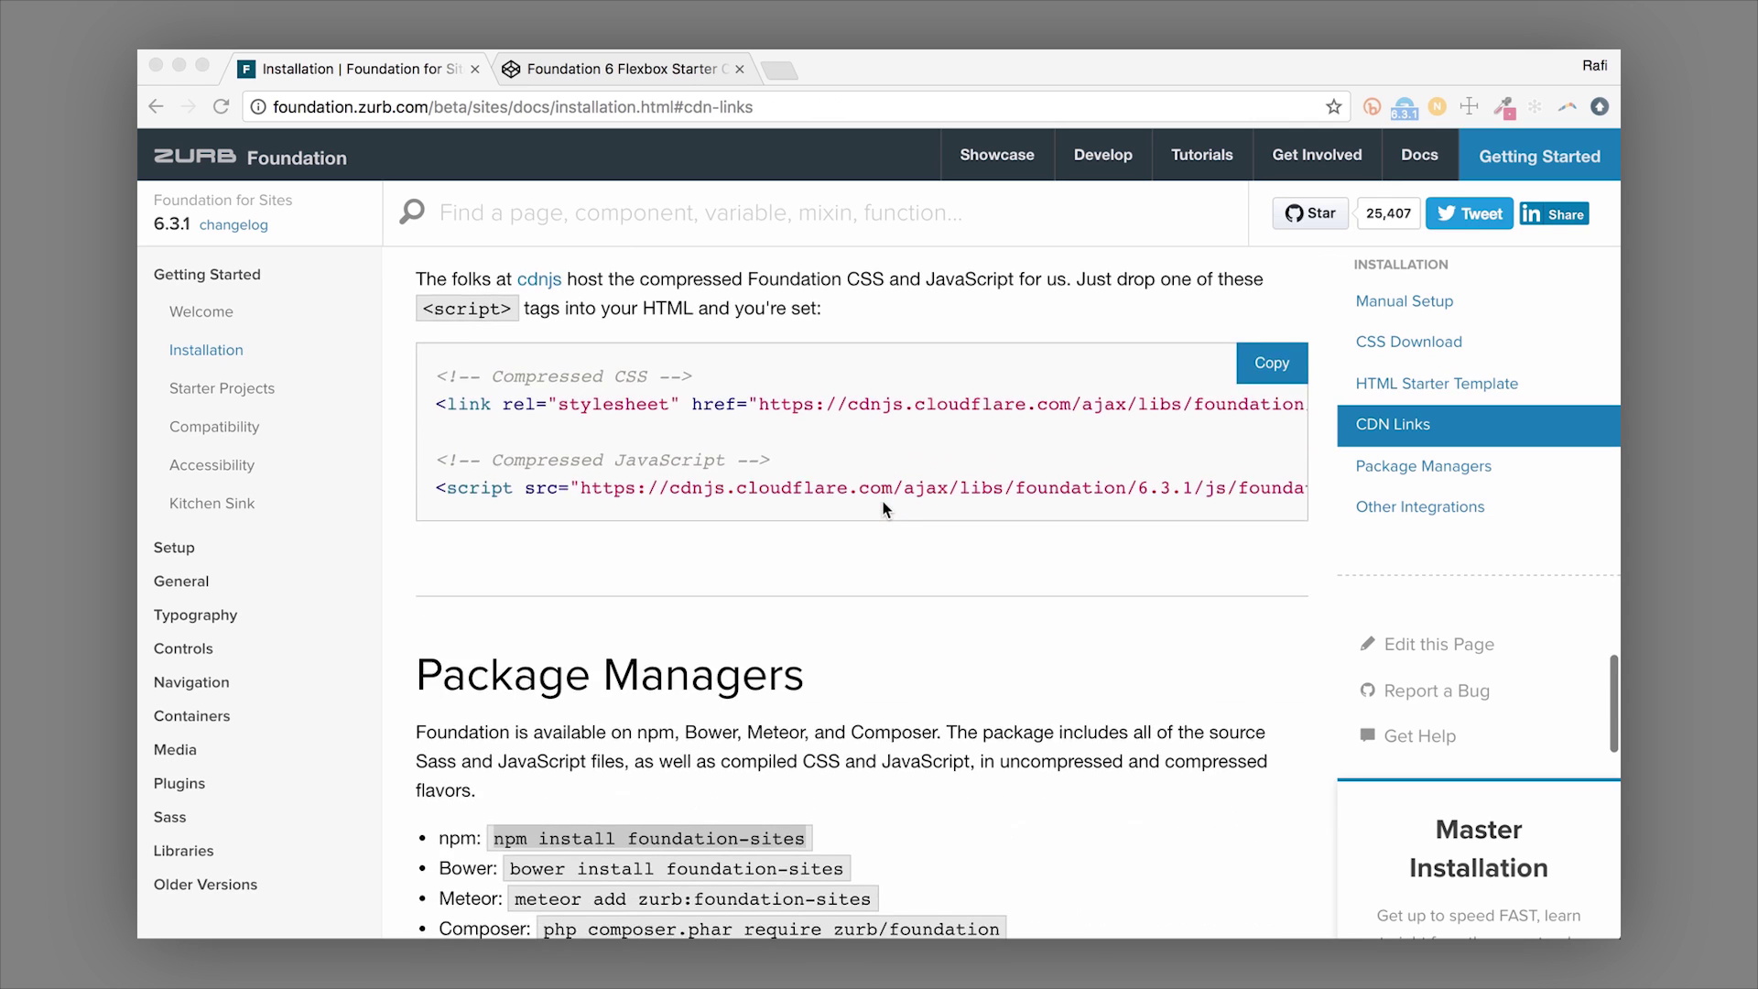
pyautogui.scroll(-3, 884, 509)
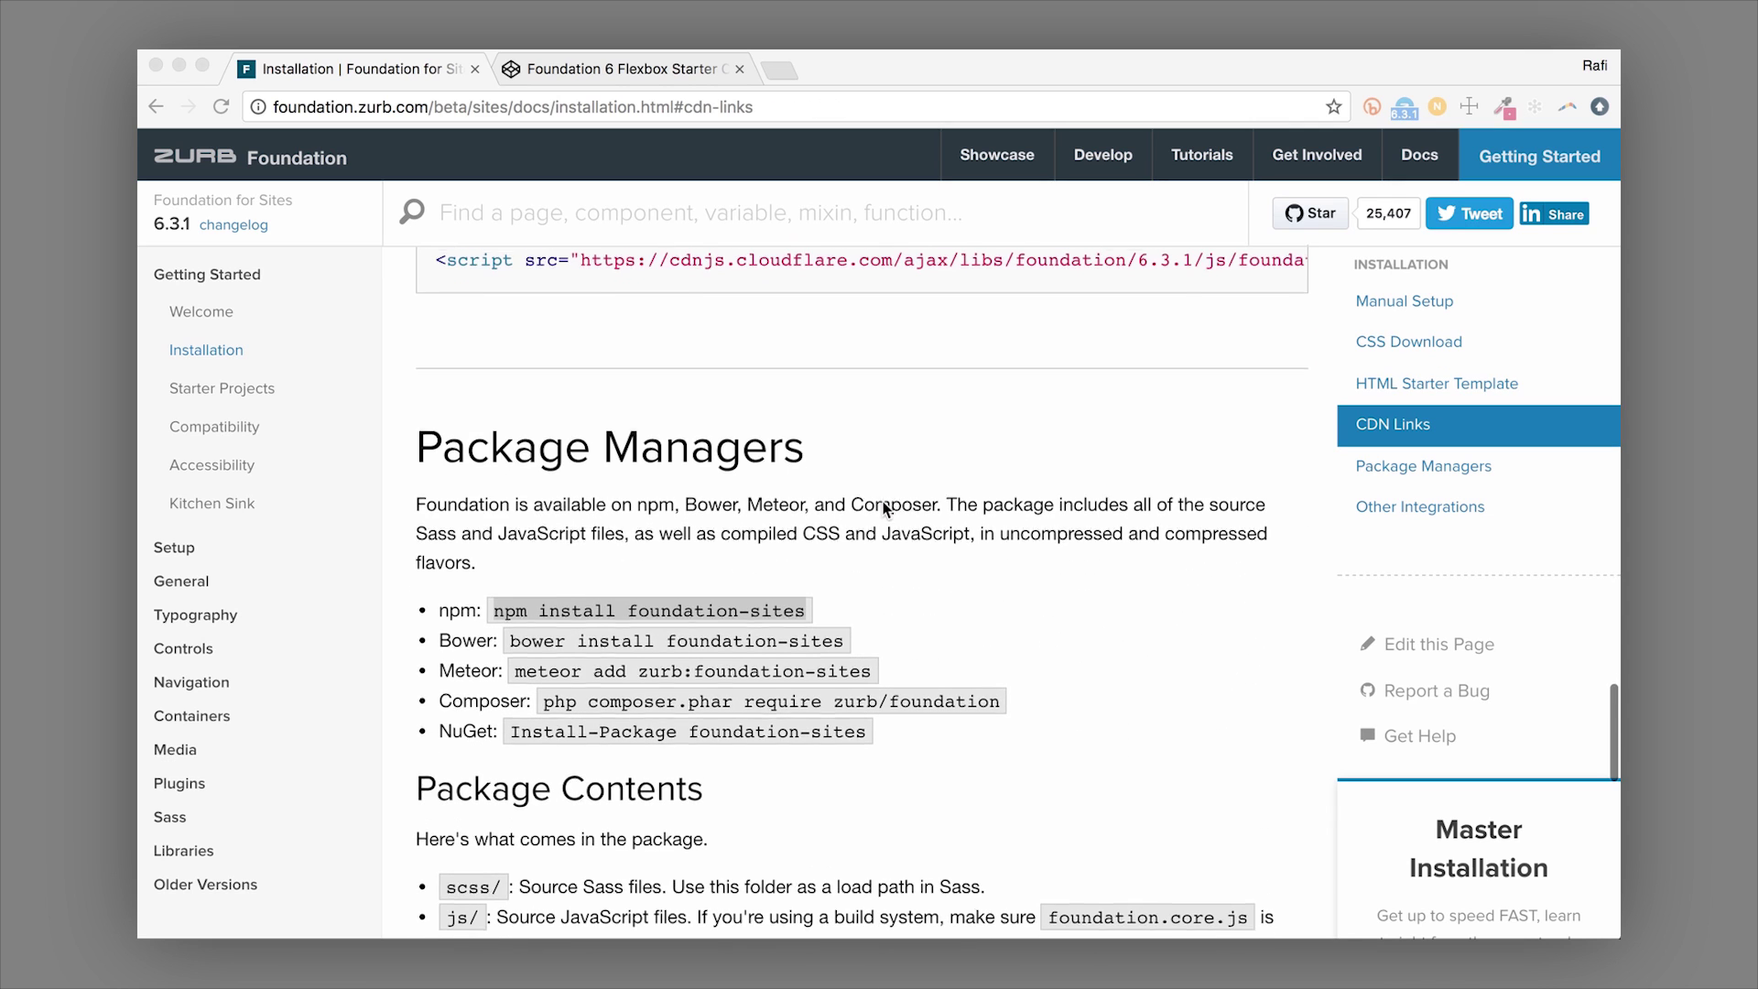
pyautogui.scroll(-2, 885, 509)
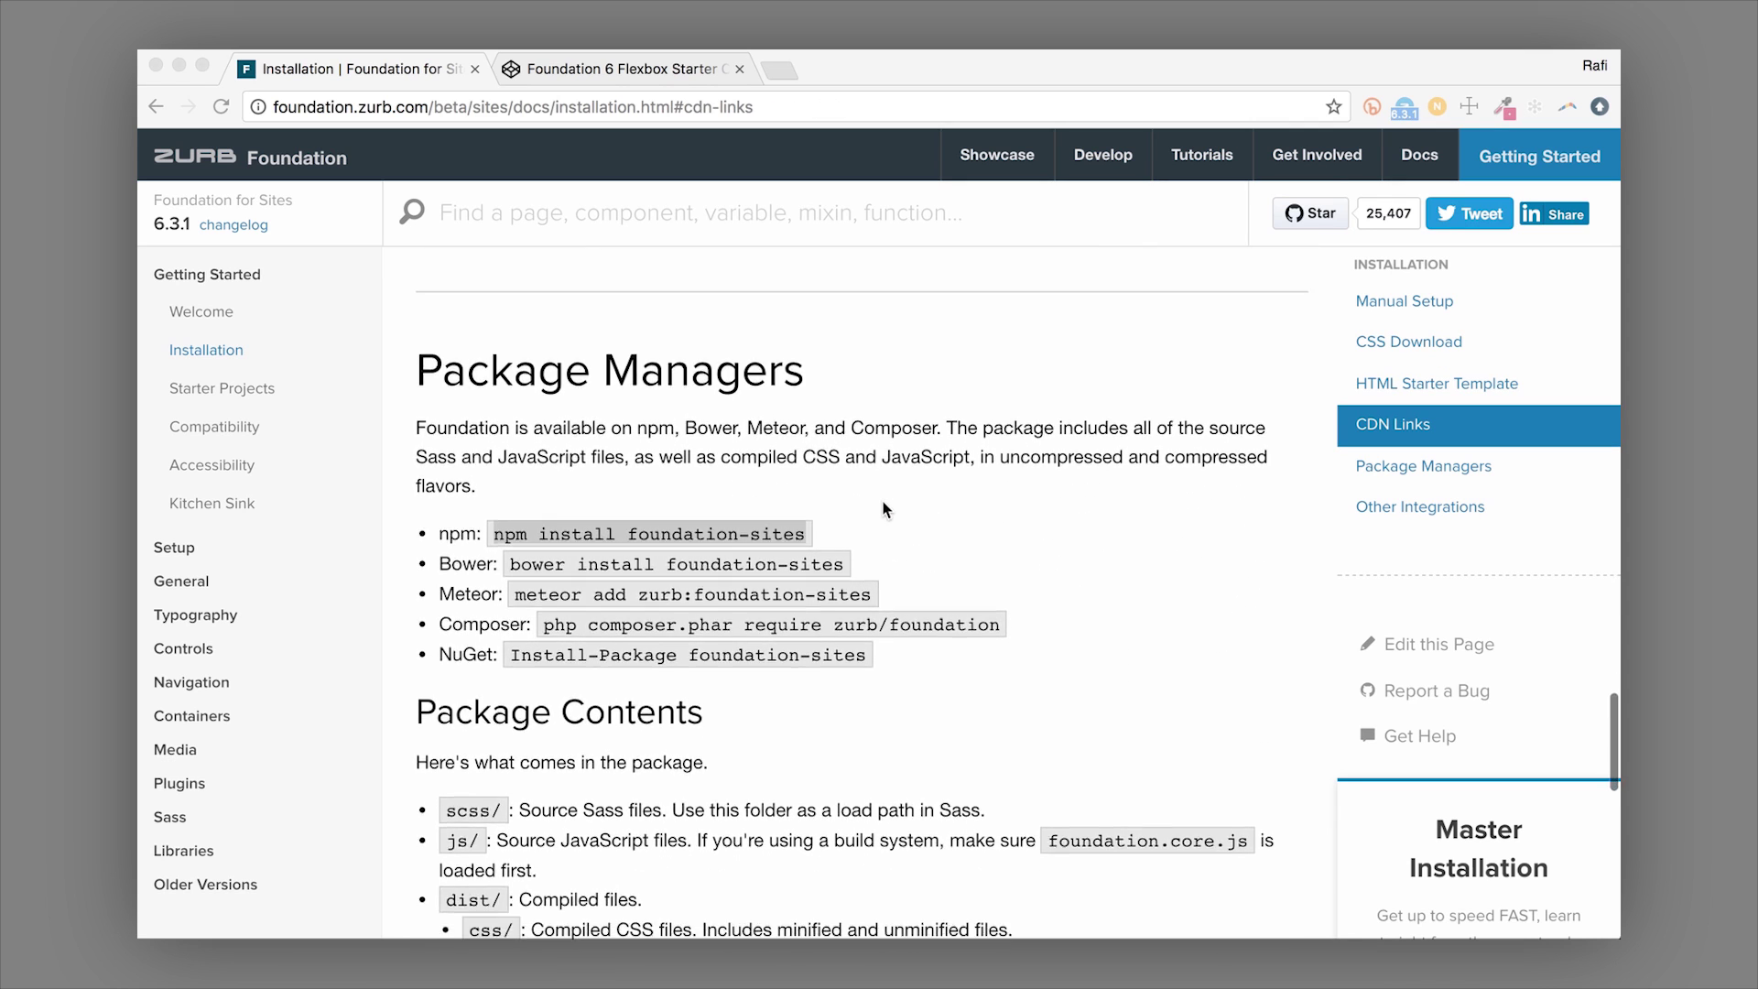
pyautogui.scroll(15, 885, 509)
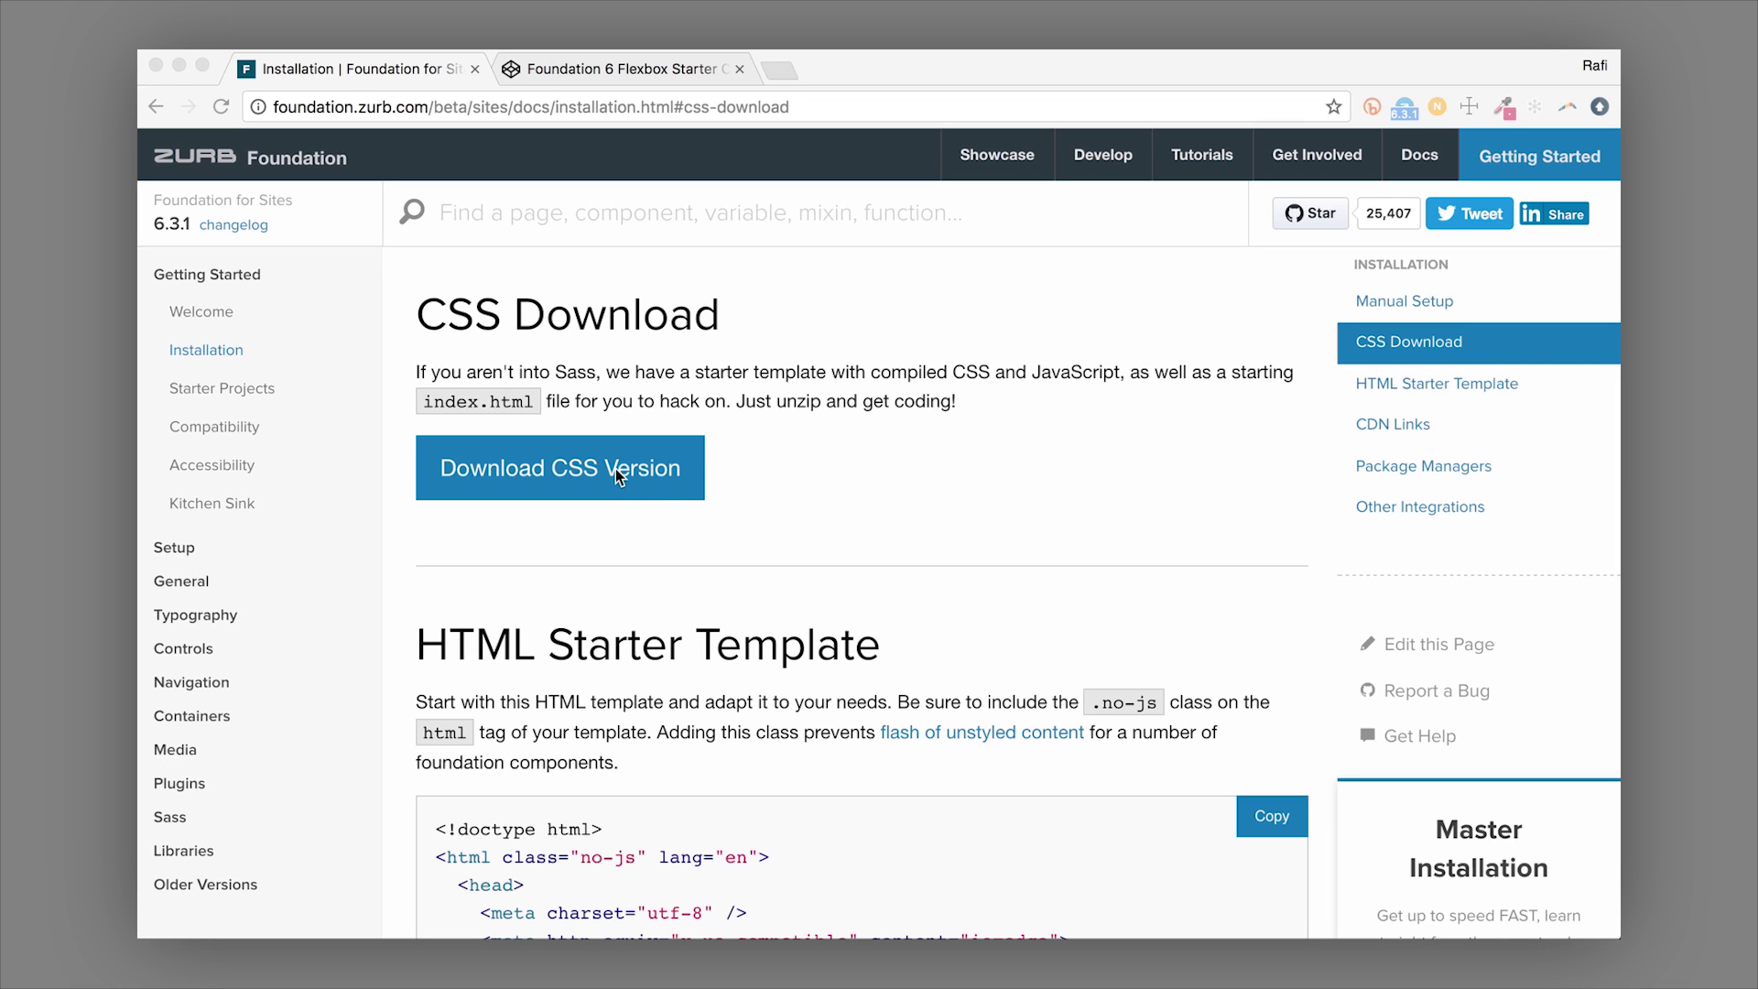
# Go to the Download Foundation page and download foundation-6.3.1-complete.zip with Download Everything.
pyautogui.click(778, 458)
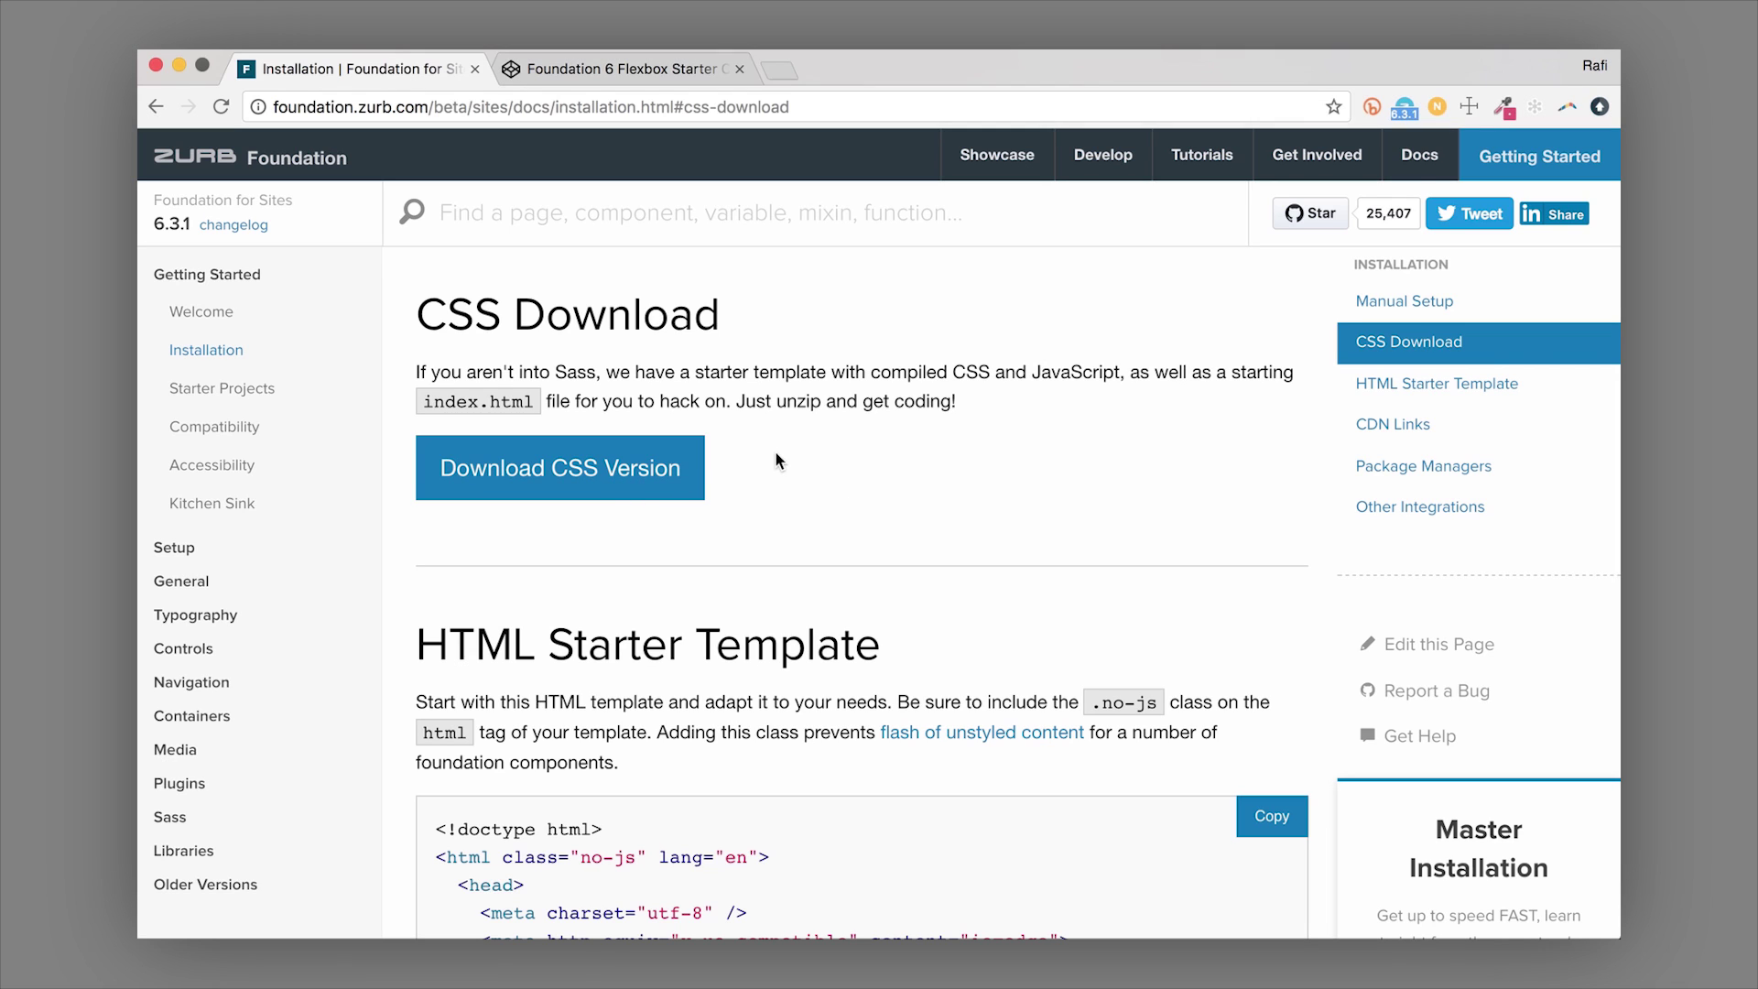
pyautogui.click(646, 467)
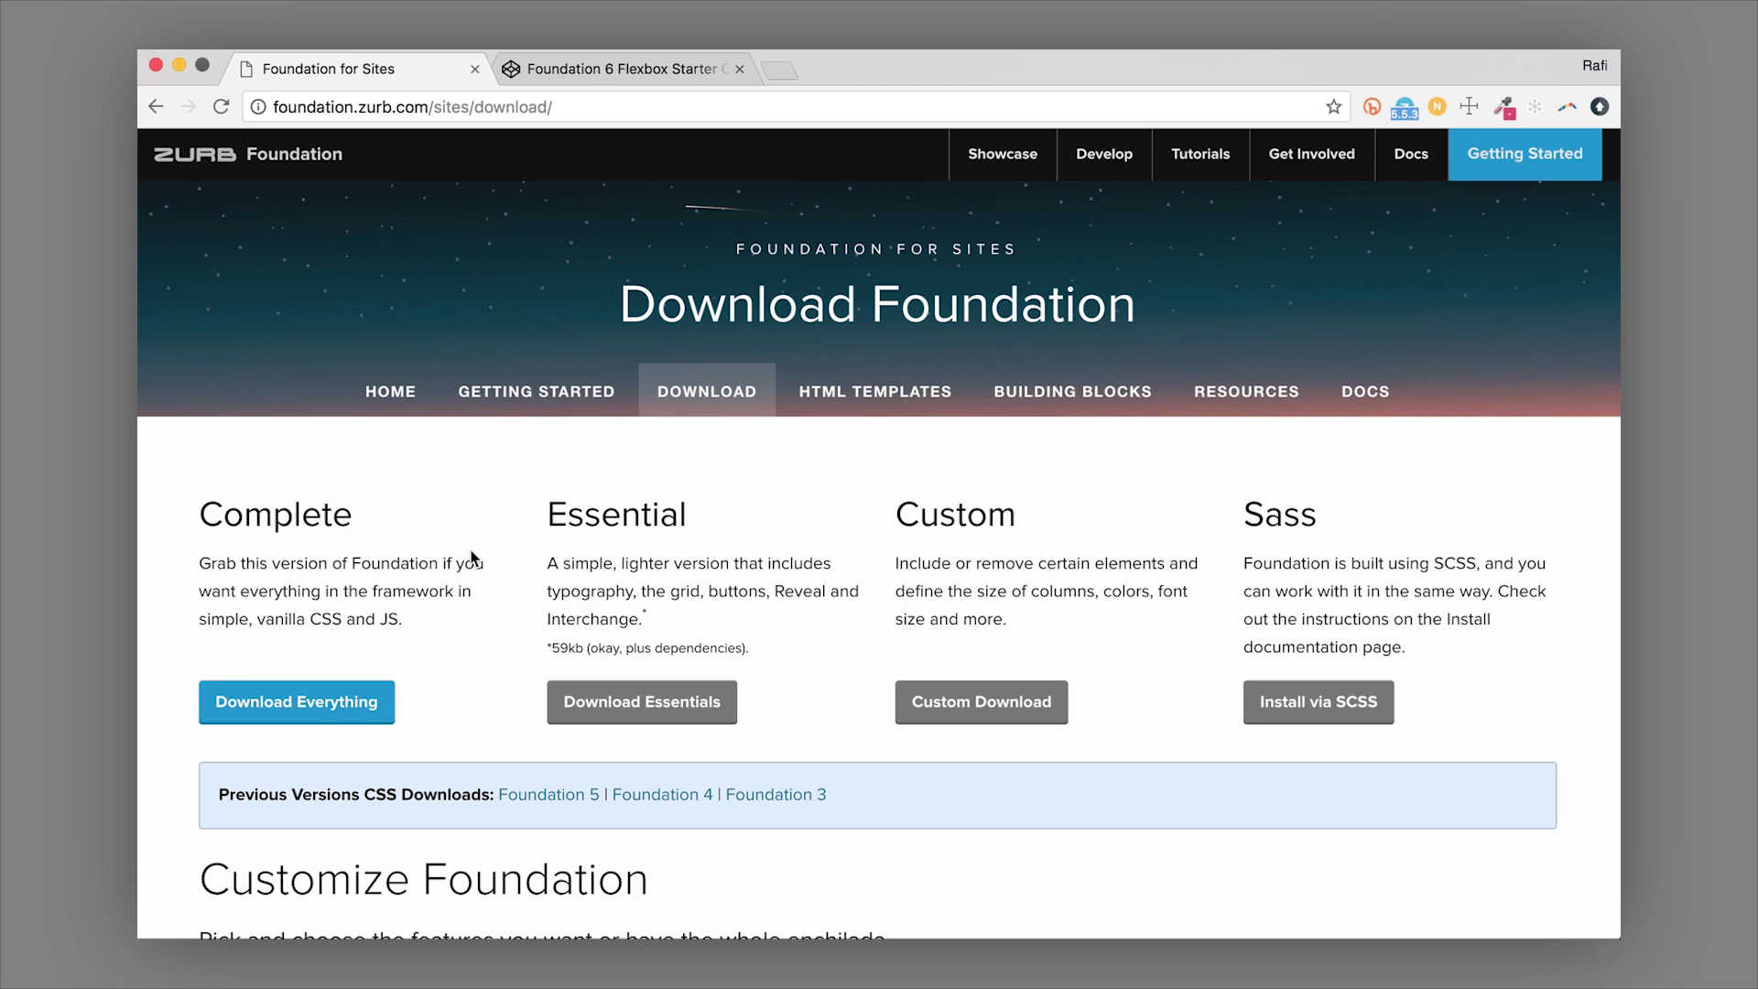
pyautogui.scroll(-3, 471, 557)
pyautogui.scroll(-5, 471, 557)
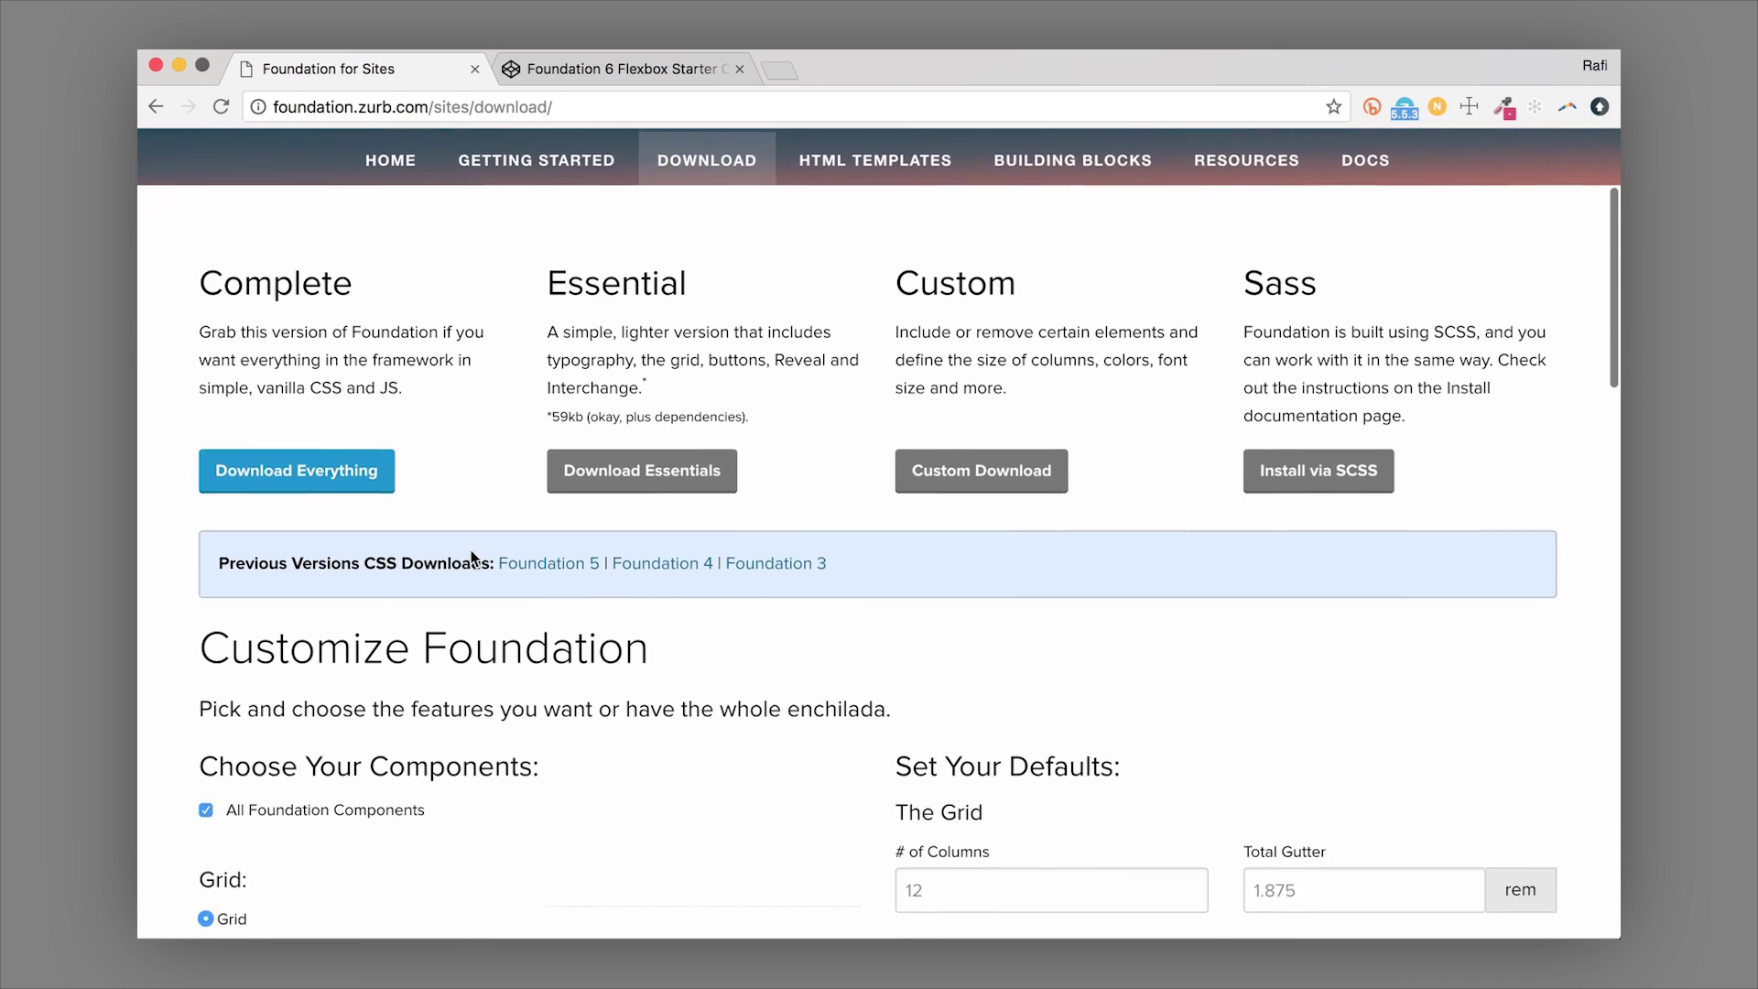
pyautogui.scroll(-1, 470, 557)
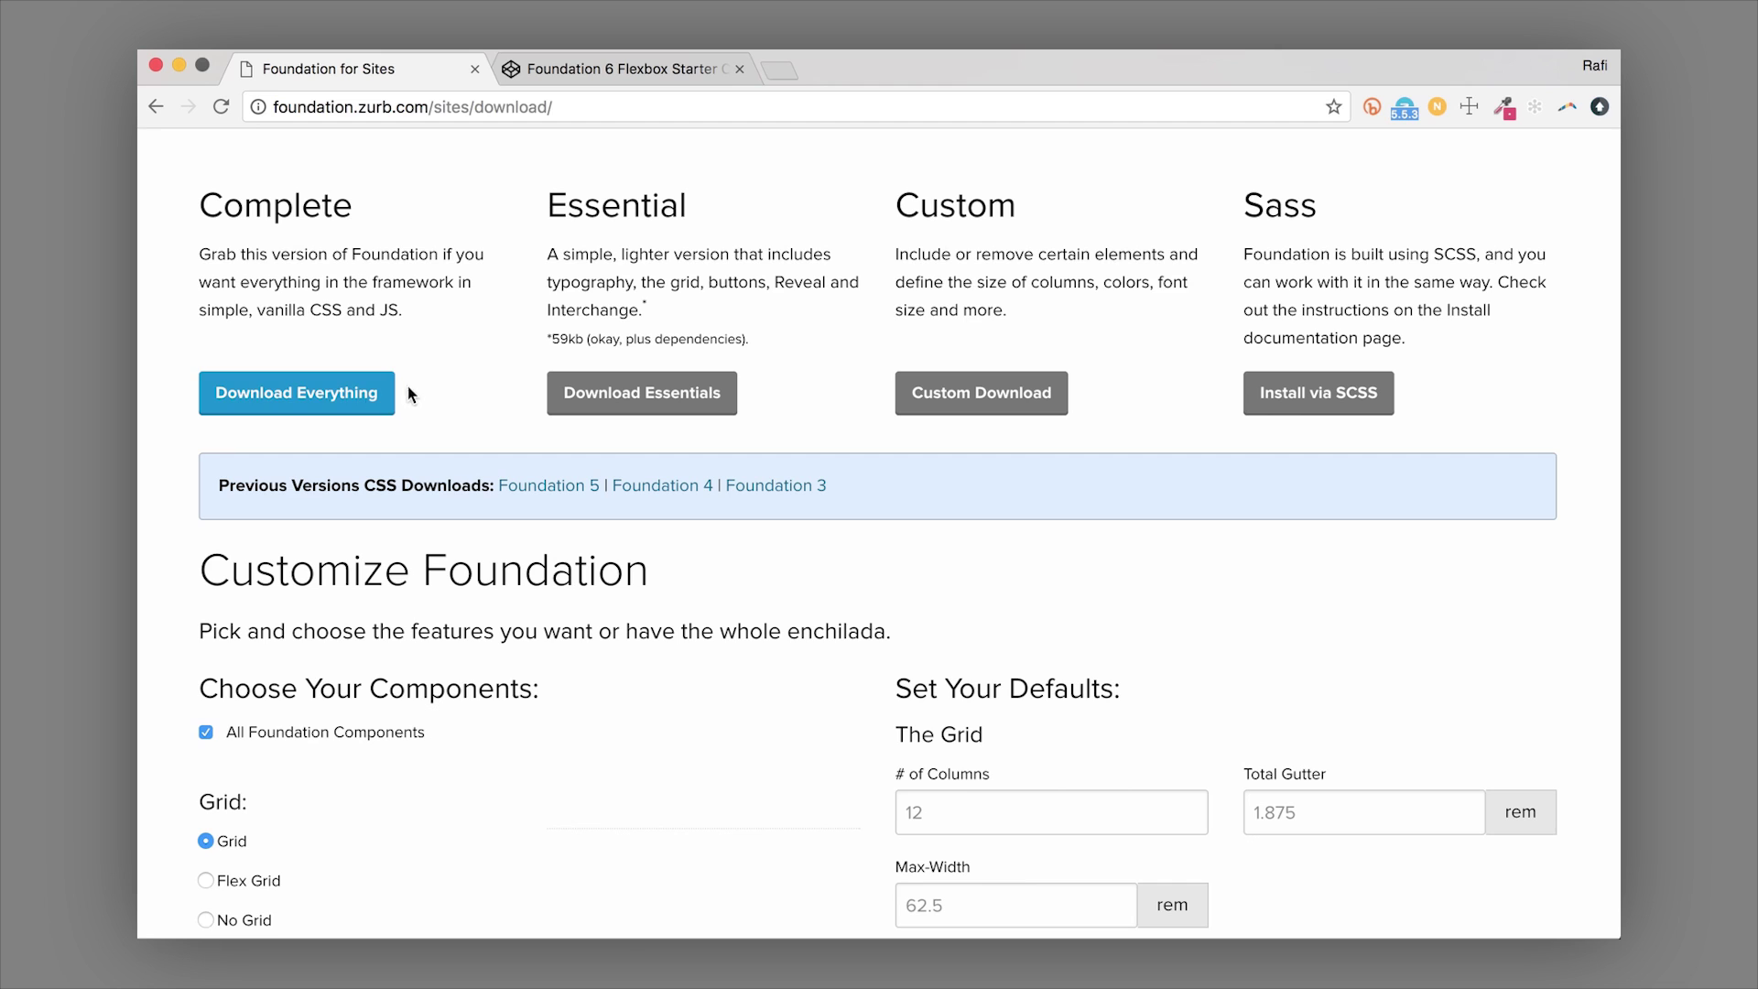
pyautogui.click(344, 400)
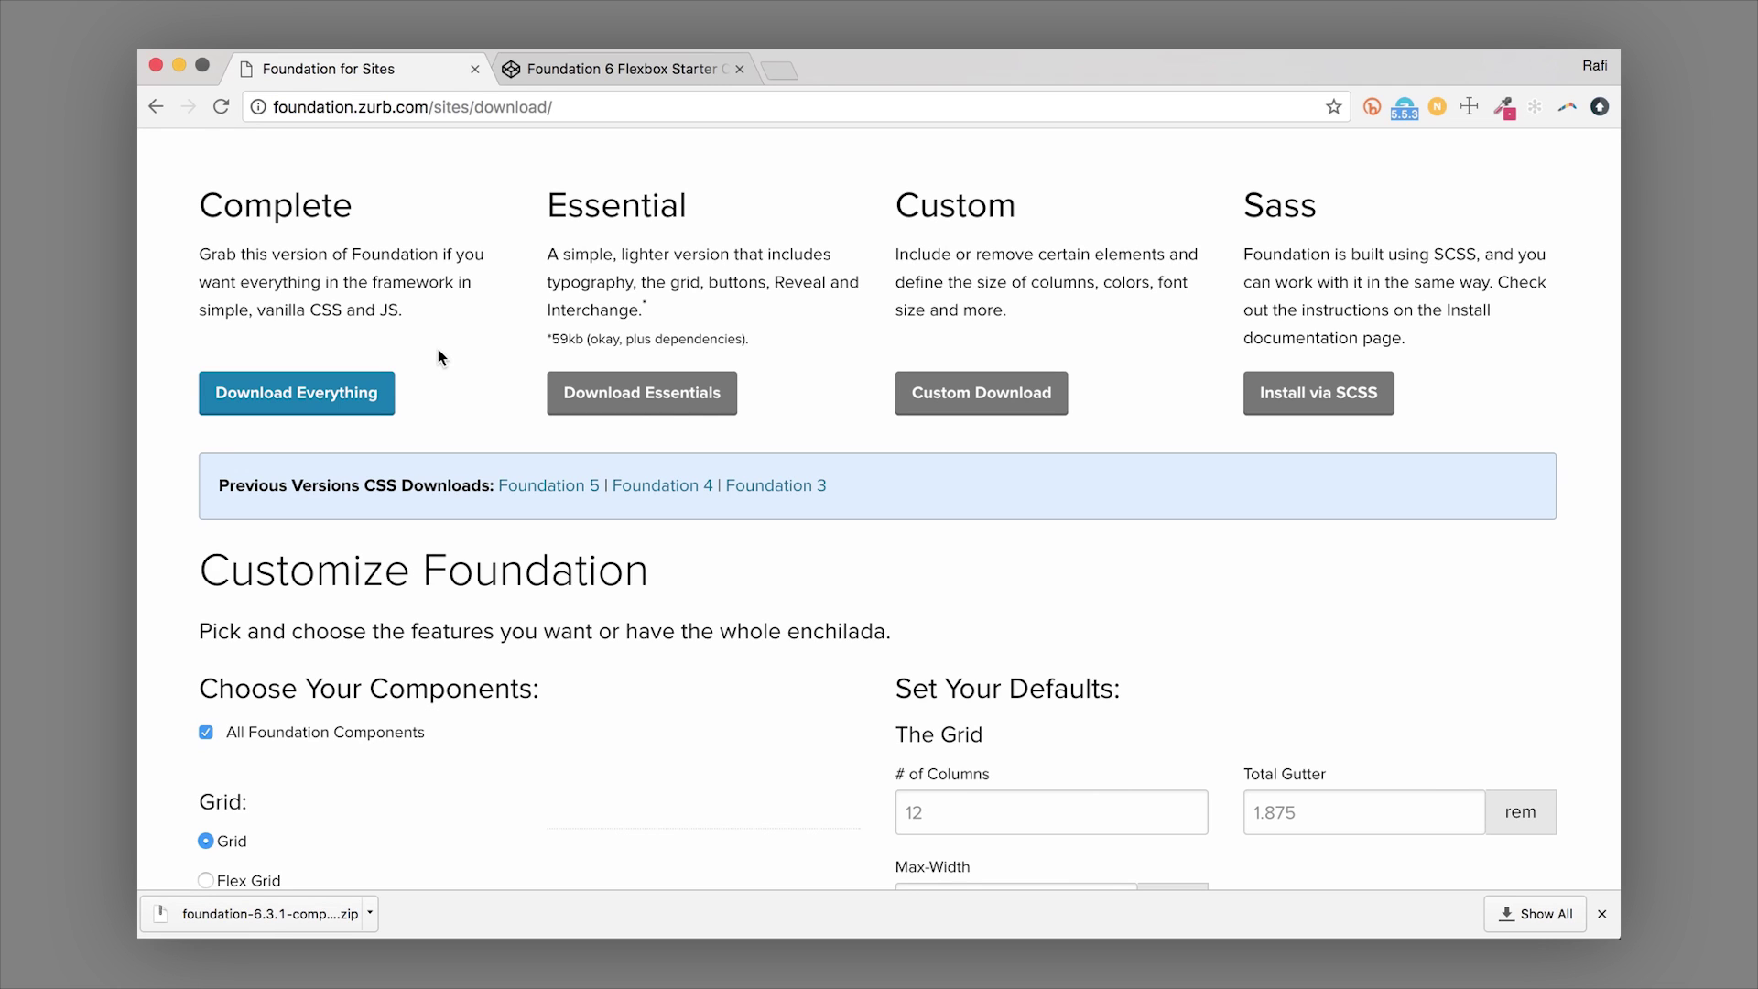
pyautogui.scroll(-1, 442, 357)
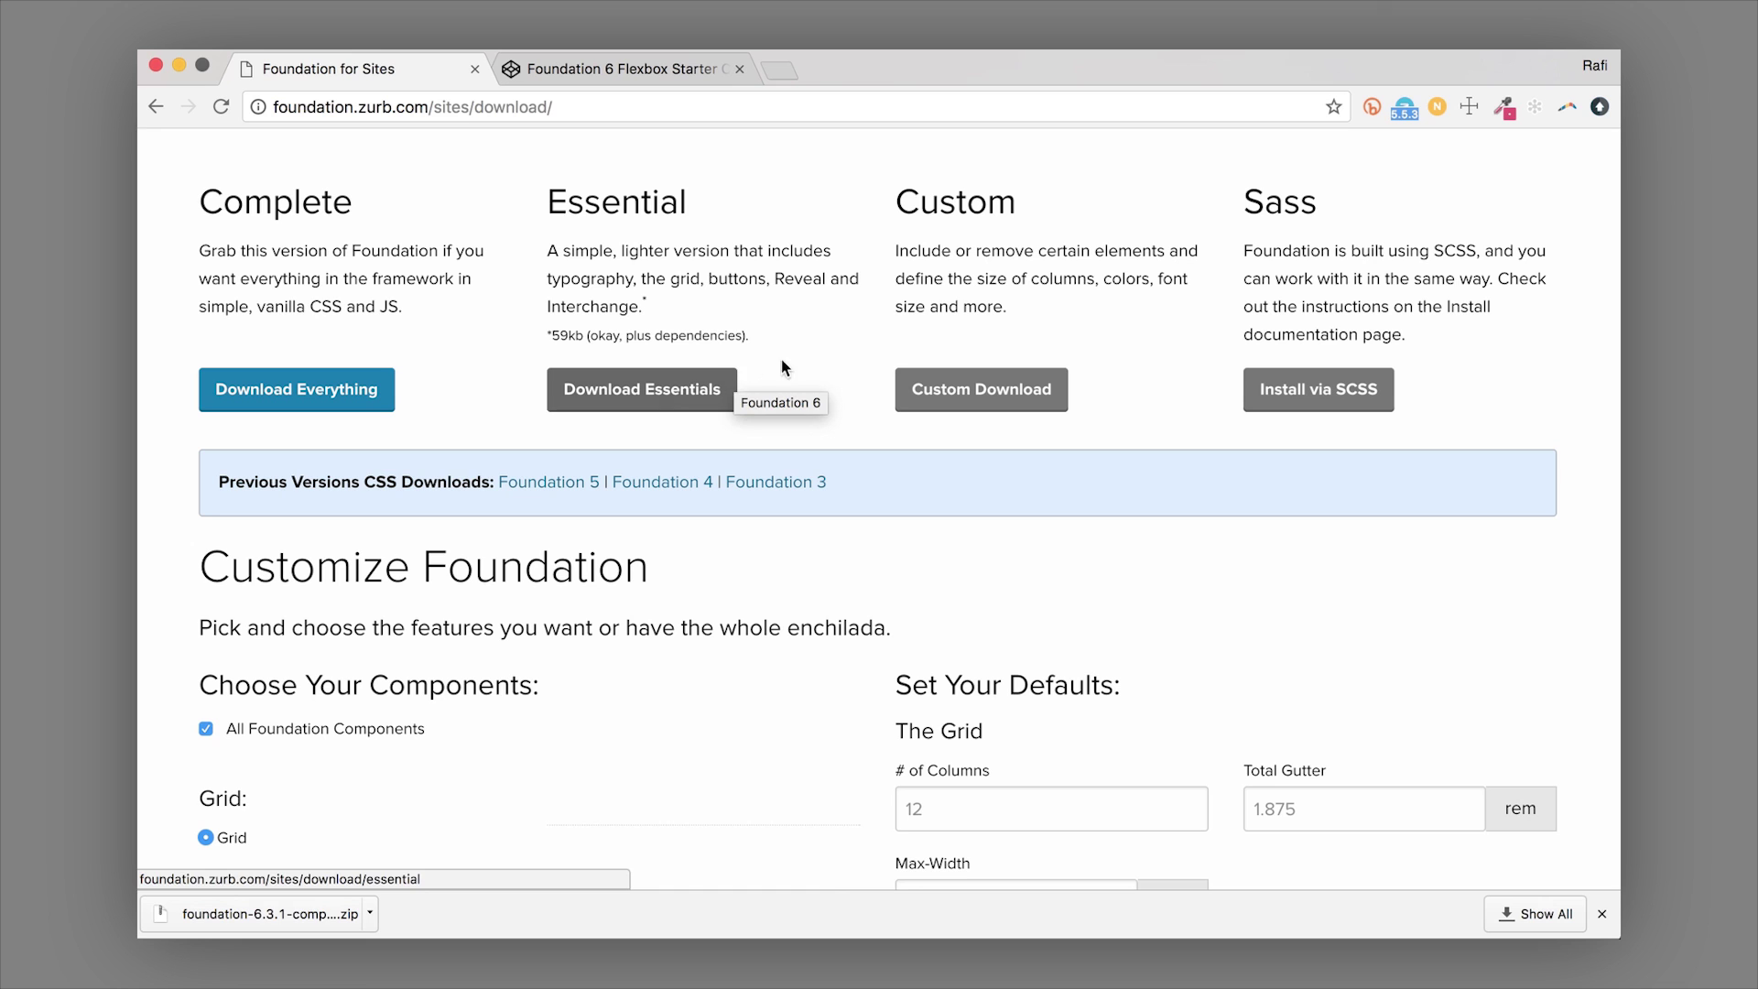
pyautogui.scroll(-5, 786, 446)
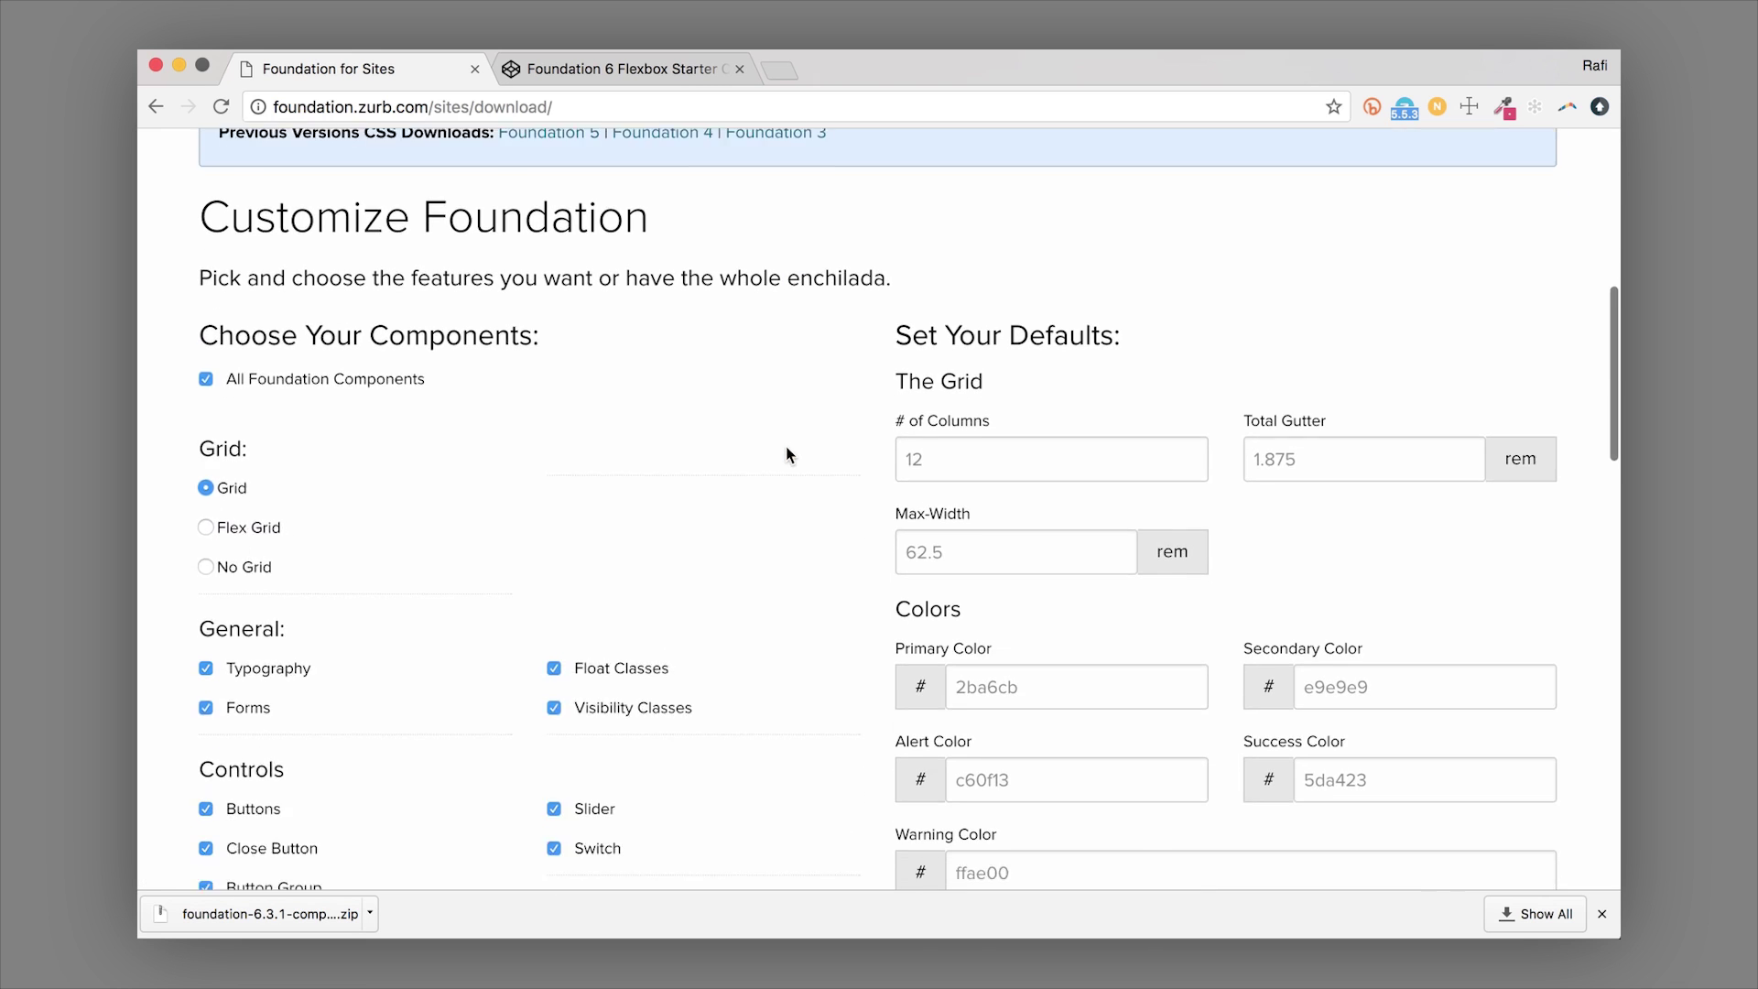
pyautogui.scroll(-1, 785, 454)
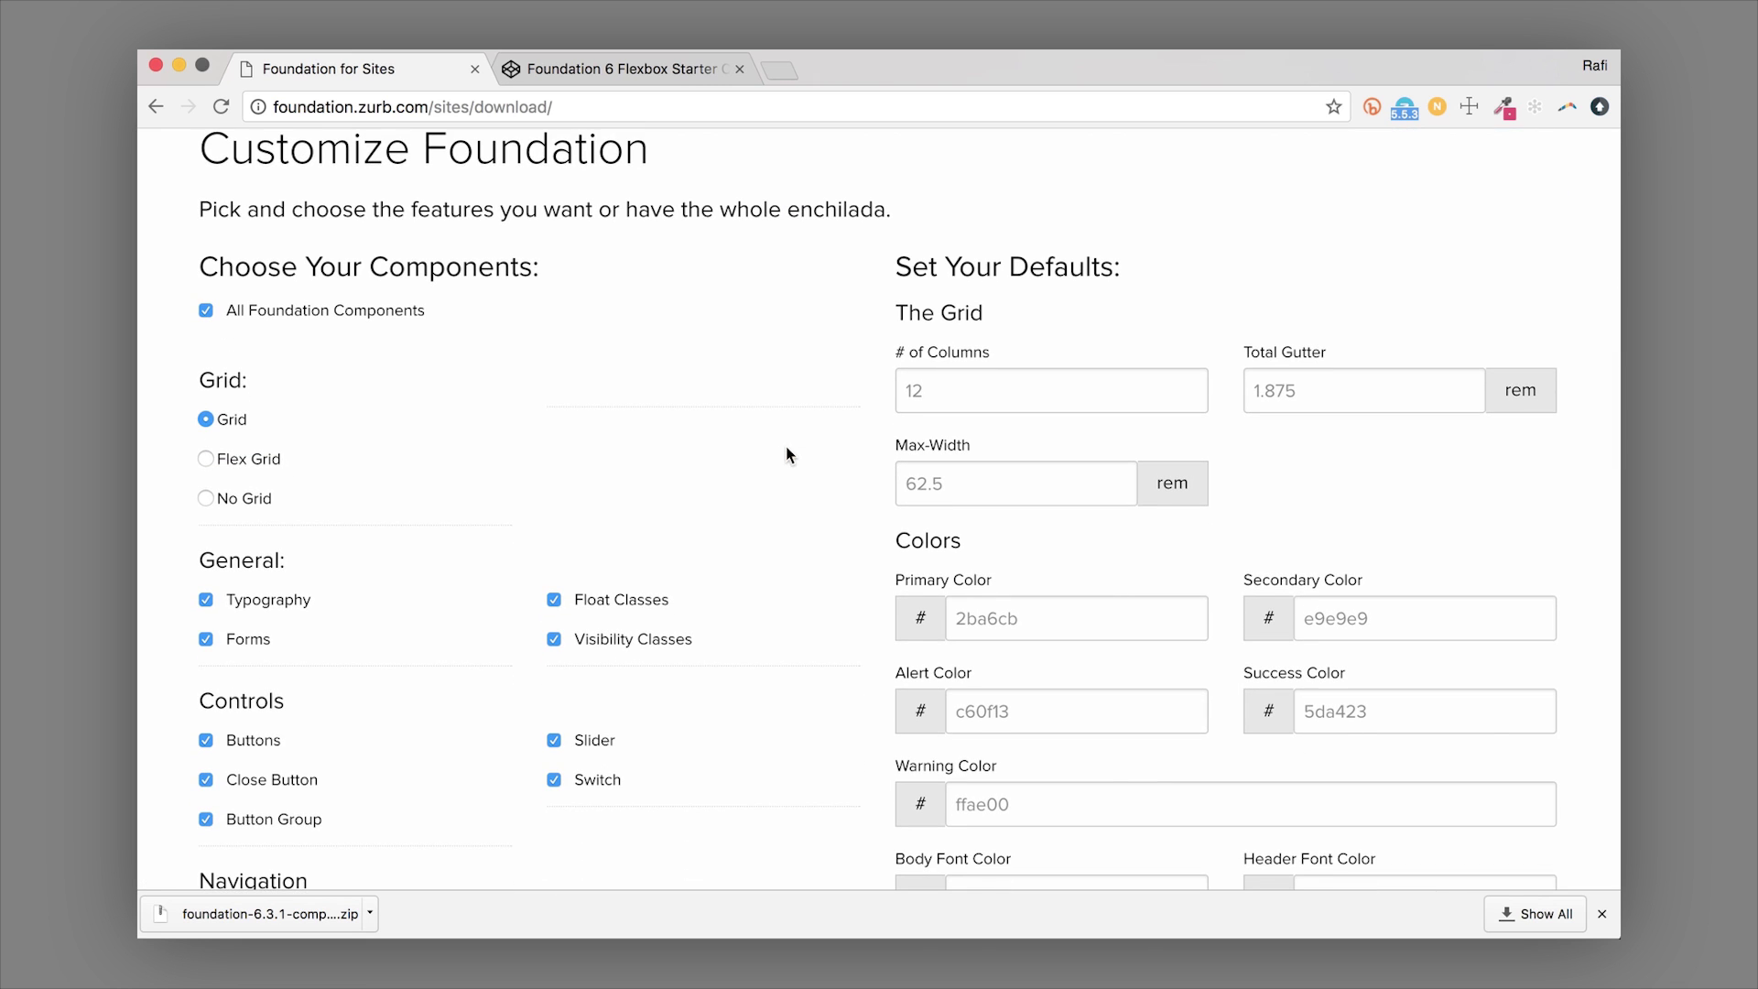
pyautogui.scroll(-3, 785, 452)
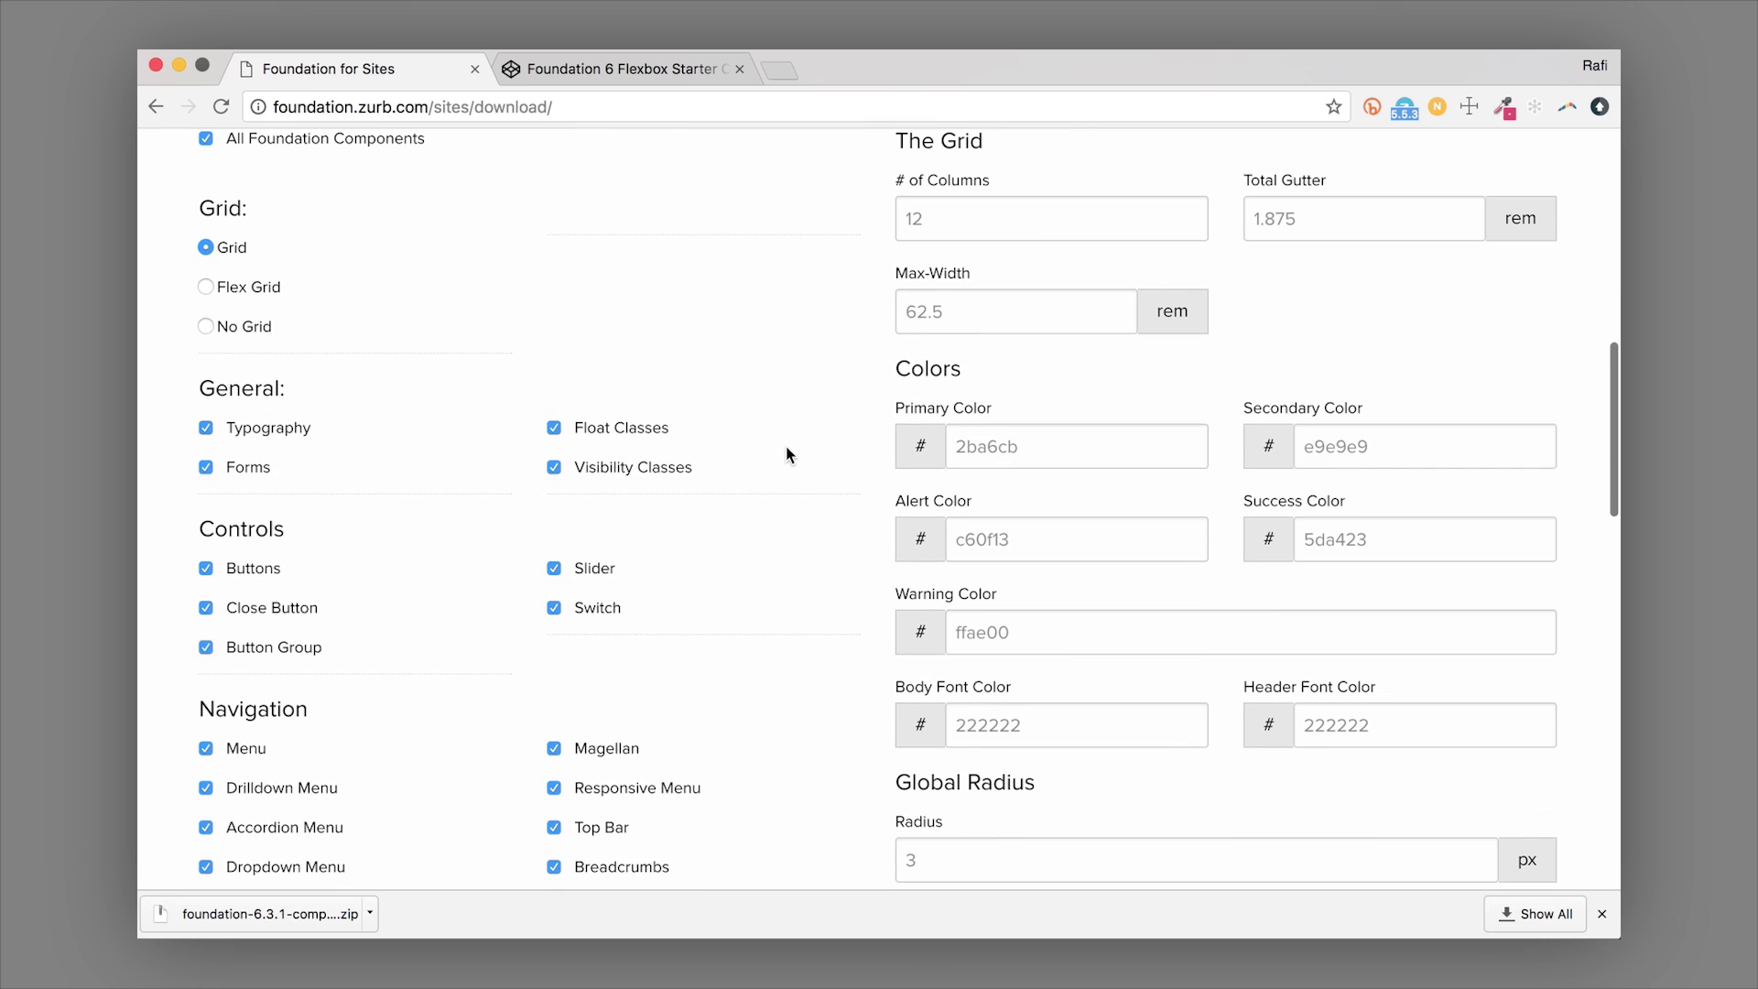
pyautogui.click(623, 426)
pyautogui.click(619, 467)
pyautogui.click(586, 567)
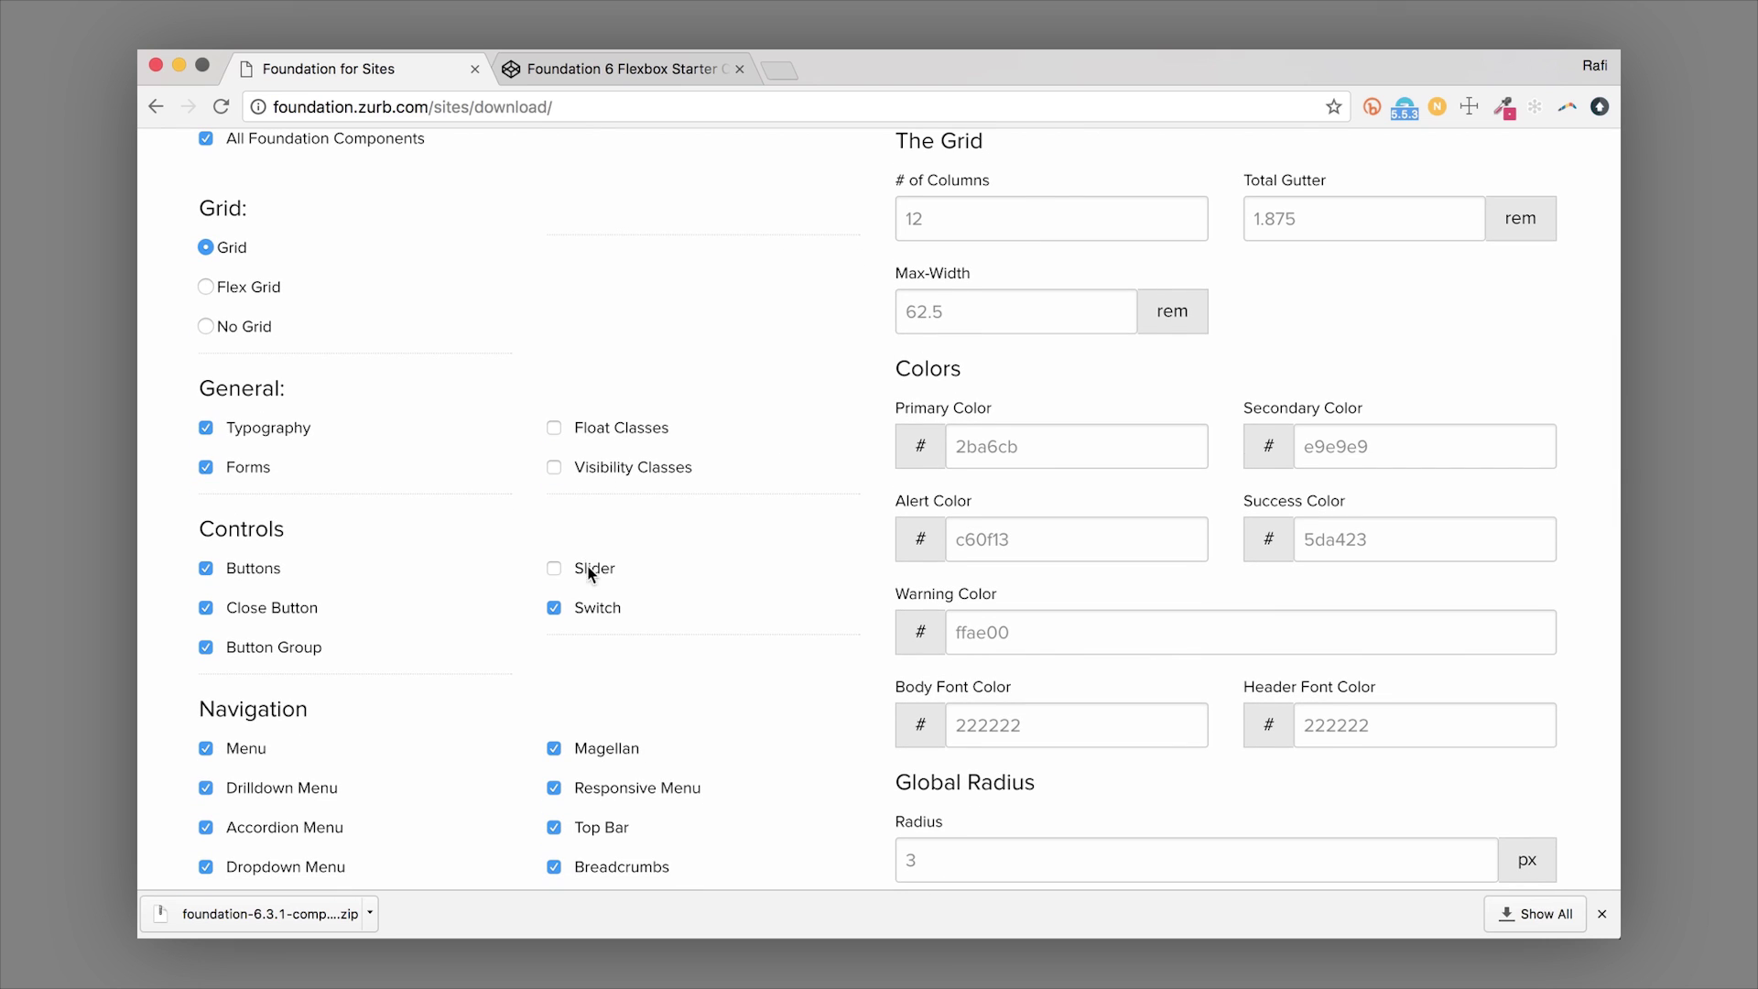
pyautogui.click(260, 608)
pyautogui.scroll(-3, 482, 540)
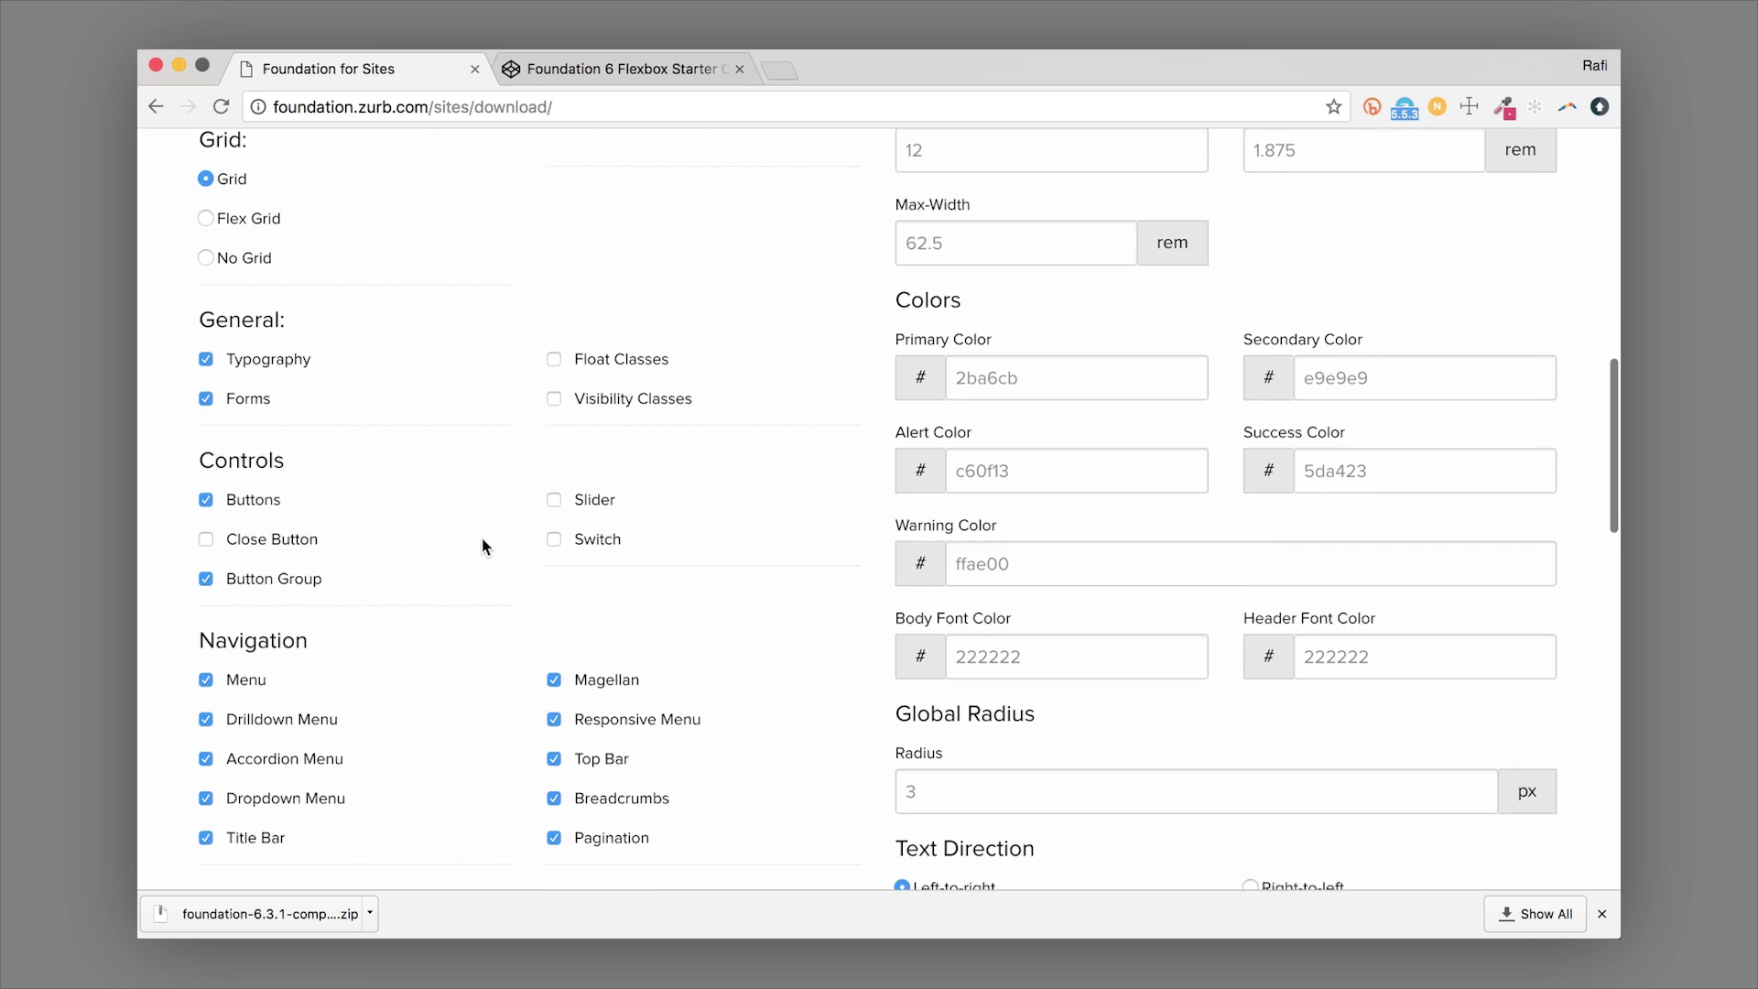
pyautogui.click(311, 677)
pyautogui.click(303, 643)
pyautogui.scroll(-10, 394, 568)
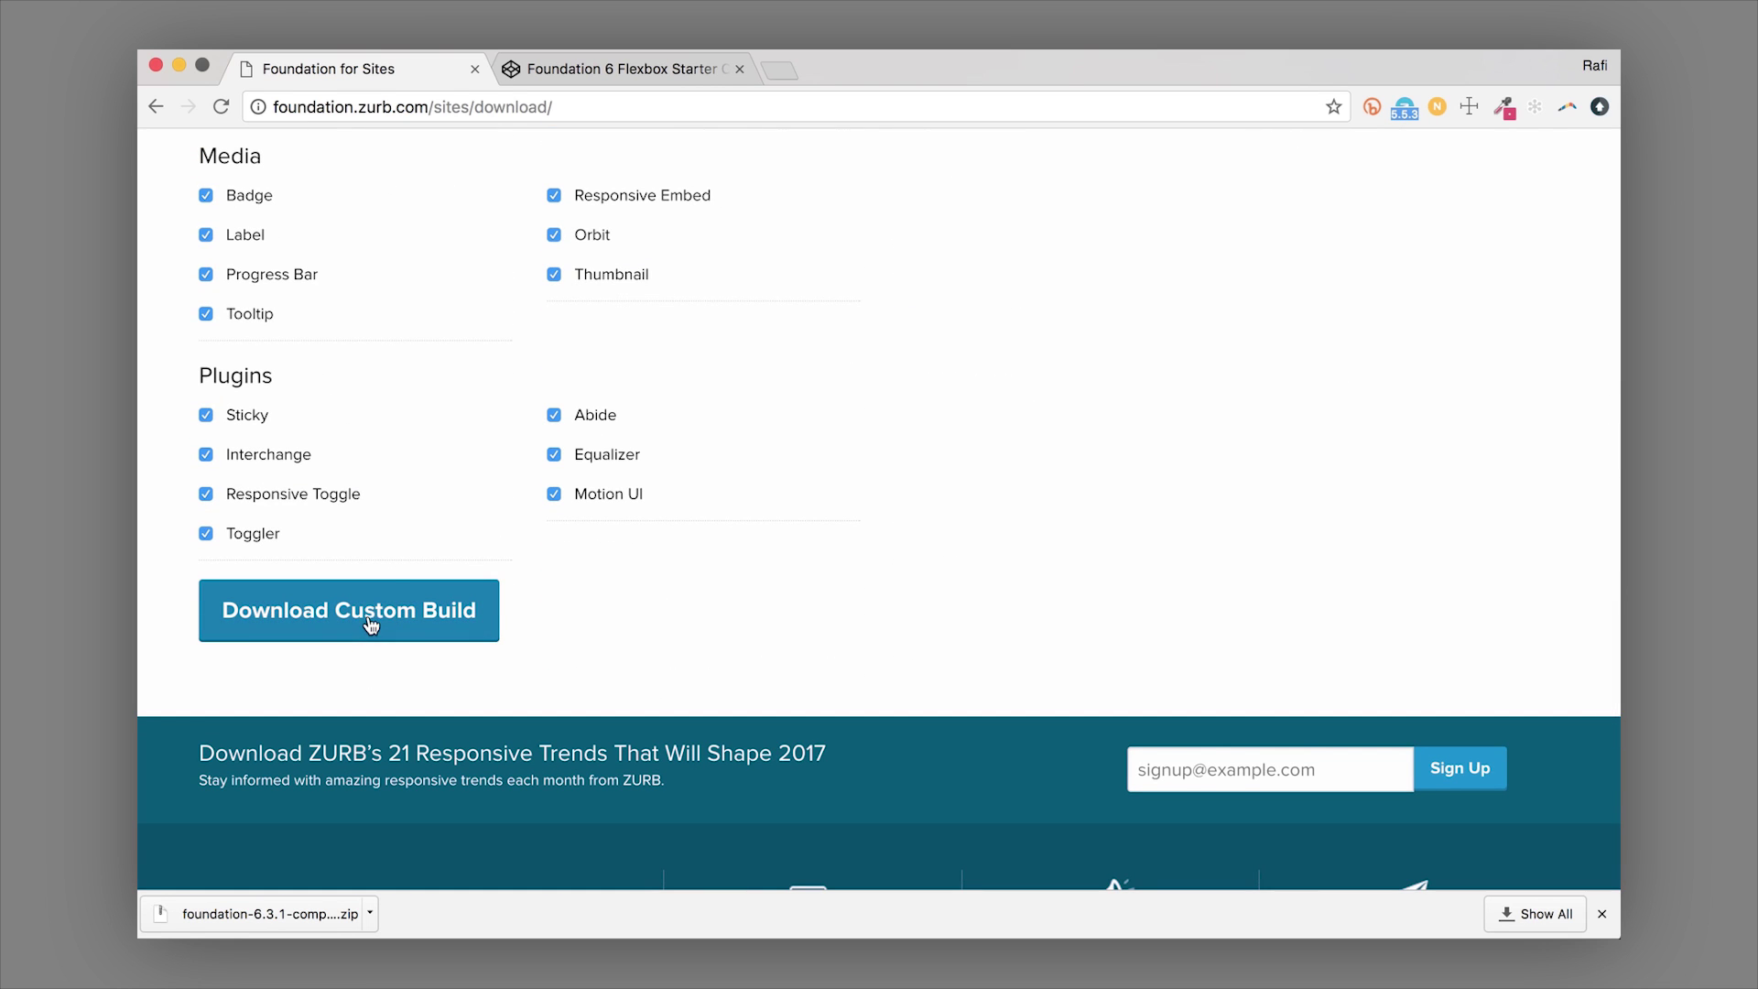
pyautogui.scroll(12, 413, 492)
pyautogui.scroll(4, 414, 491)
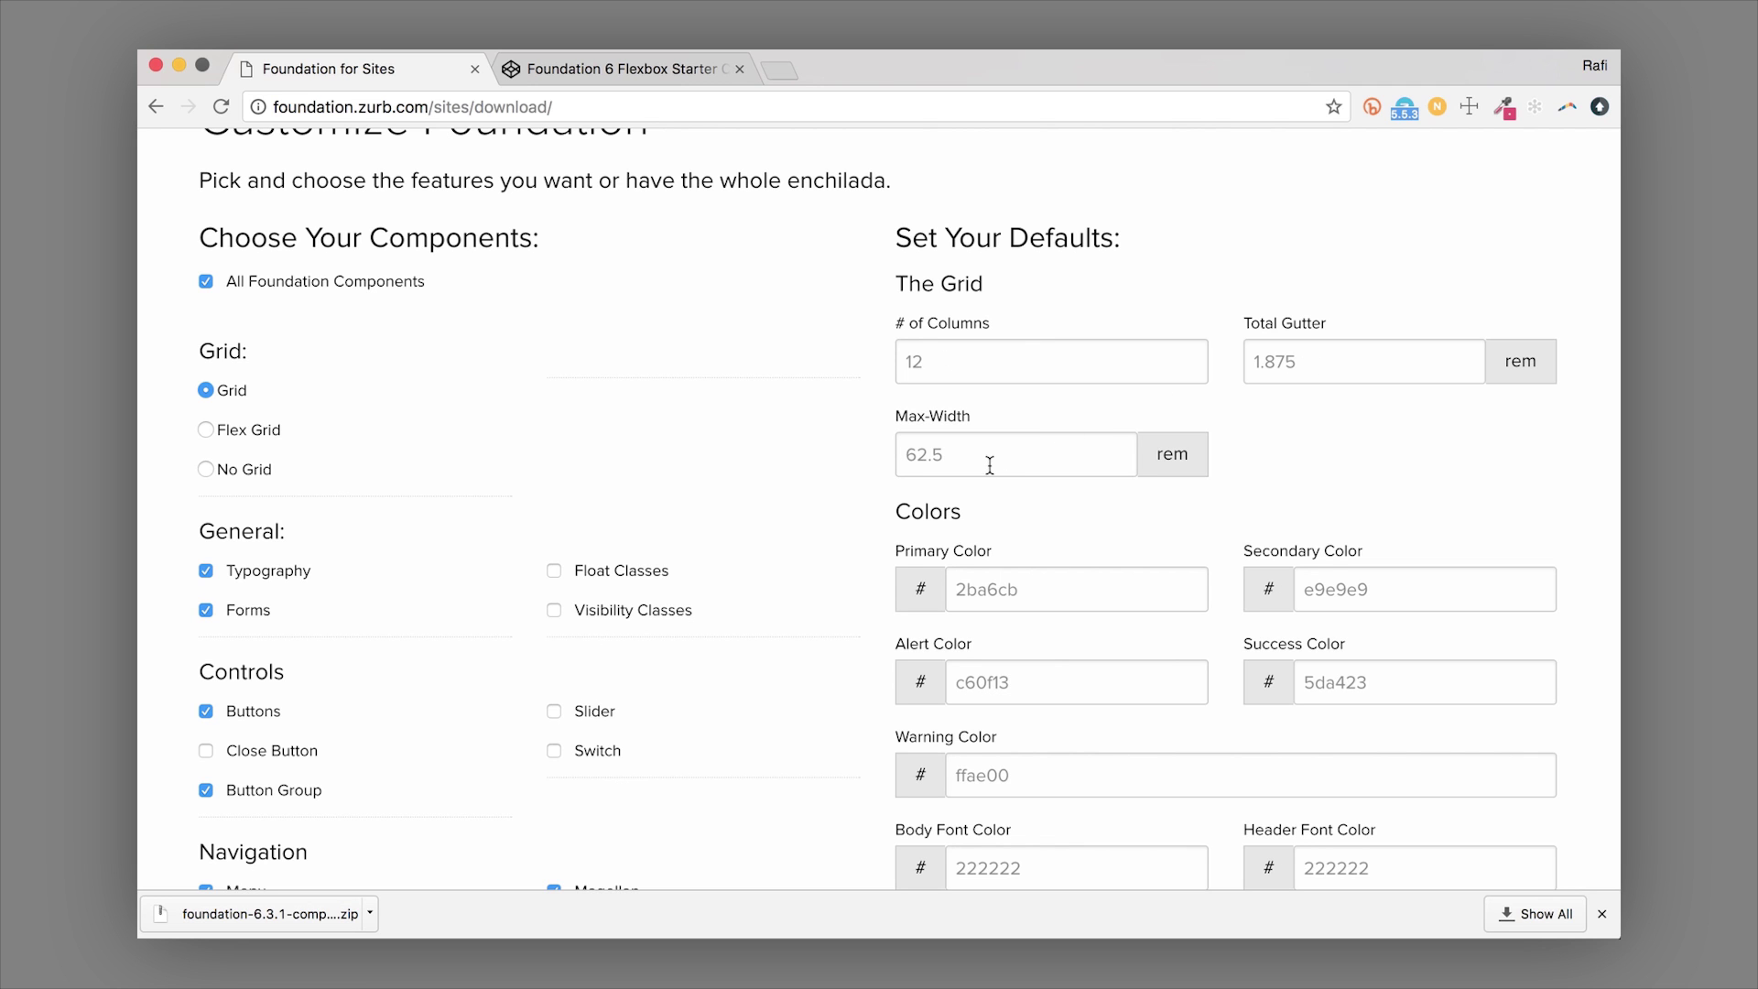
pyautogui.scroll(-2, 1018, 600)
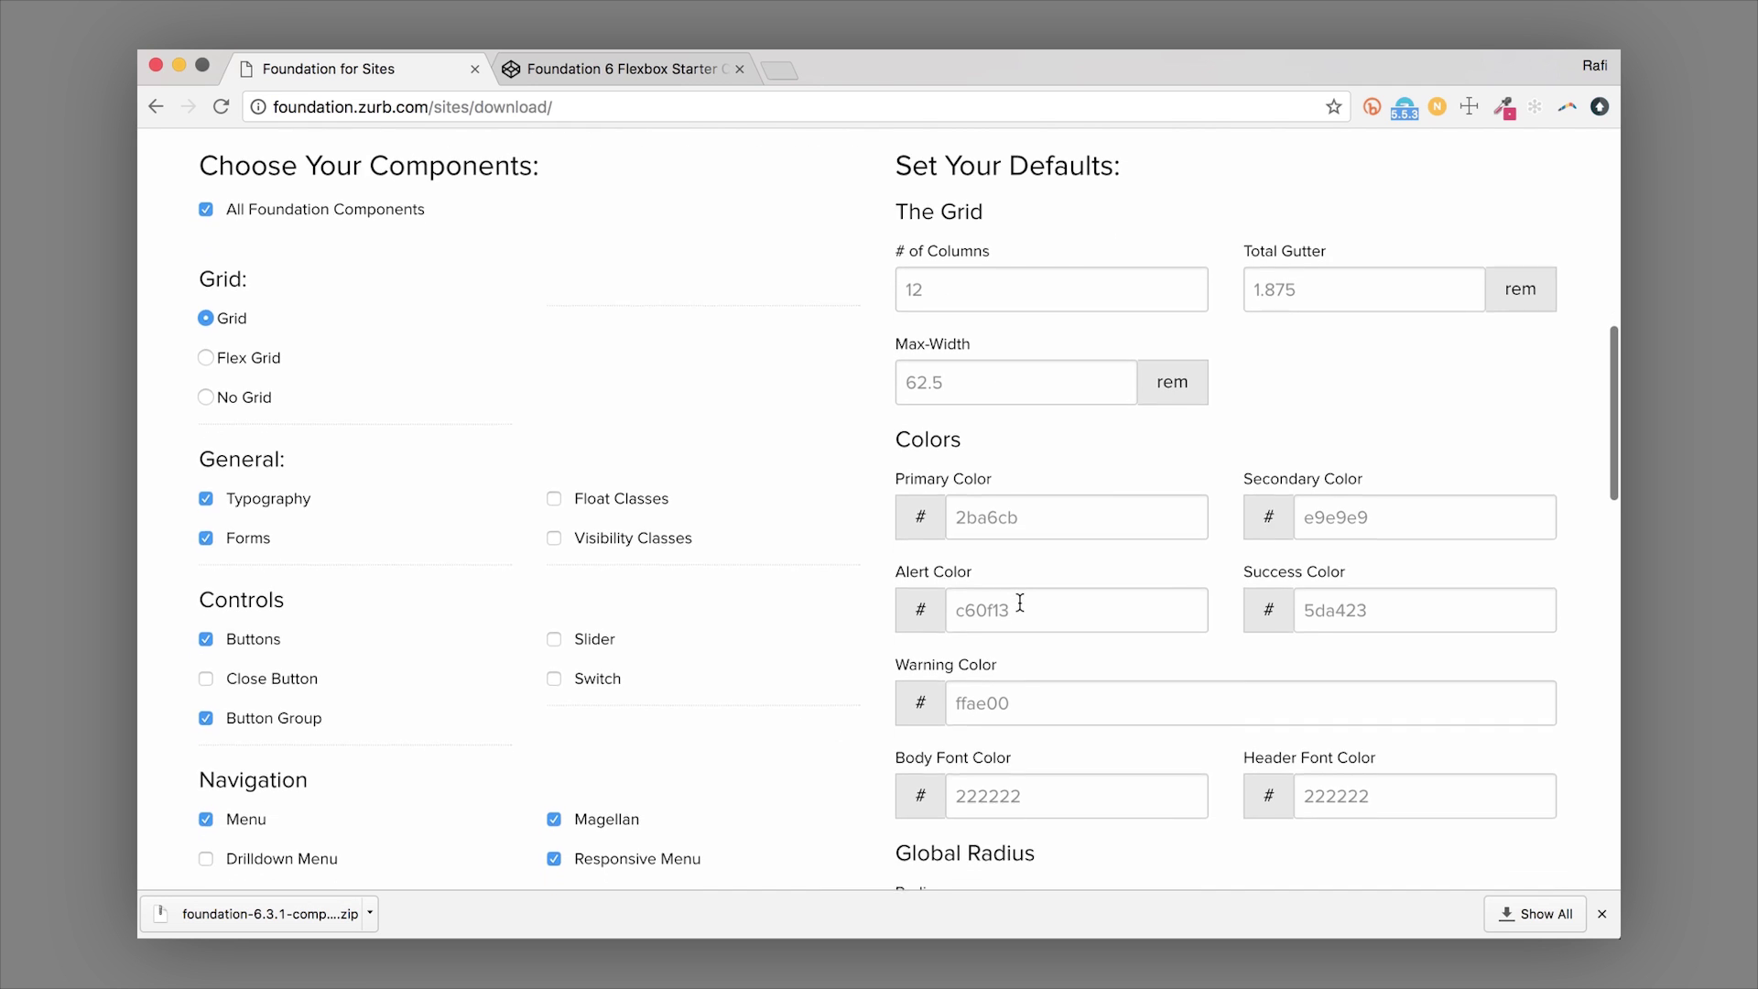
pyautogui.scroll(-5, 1018, 601)
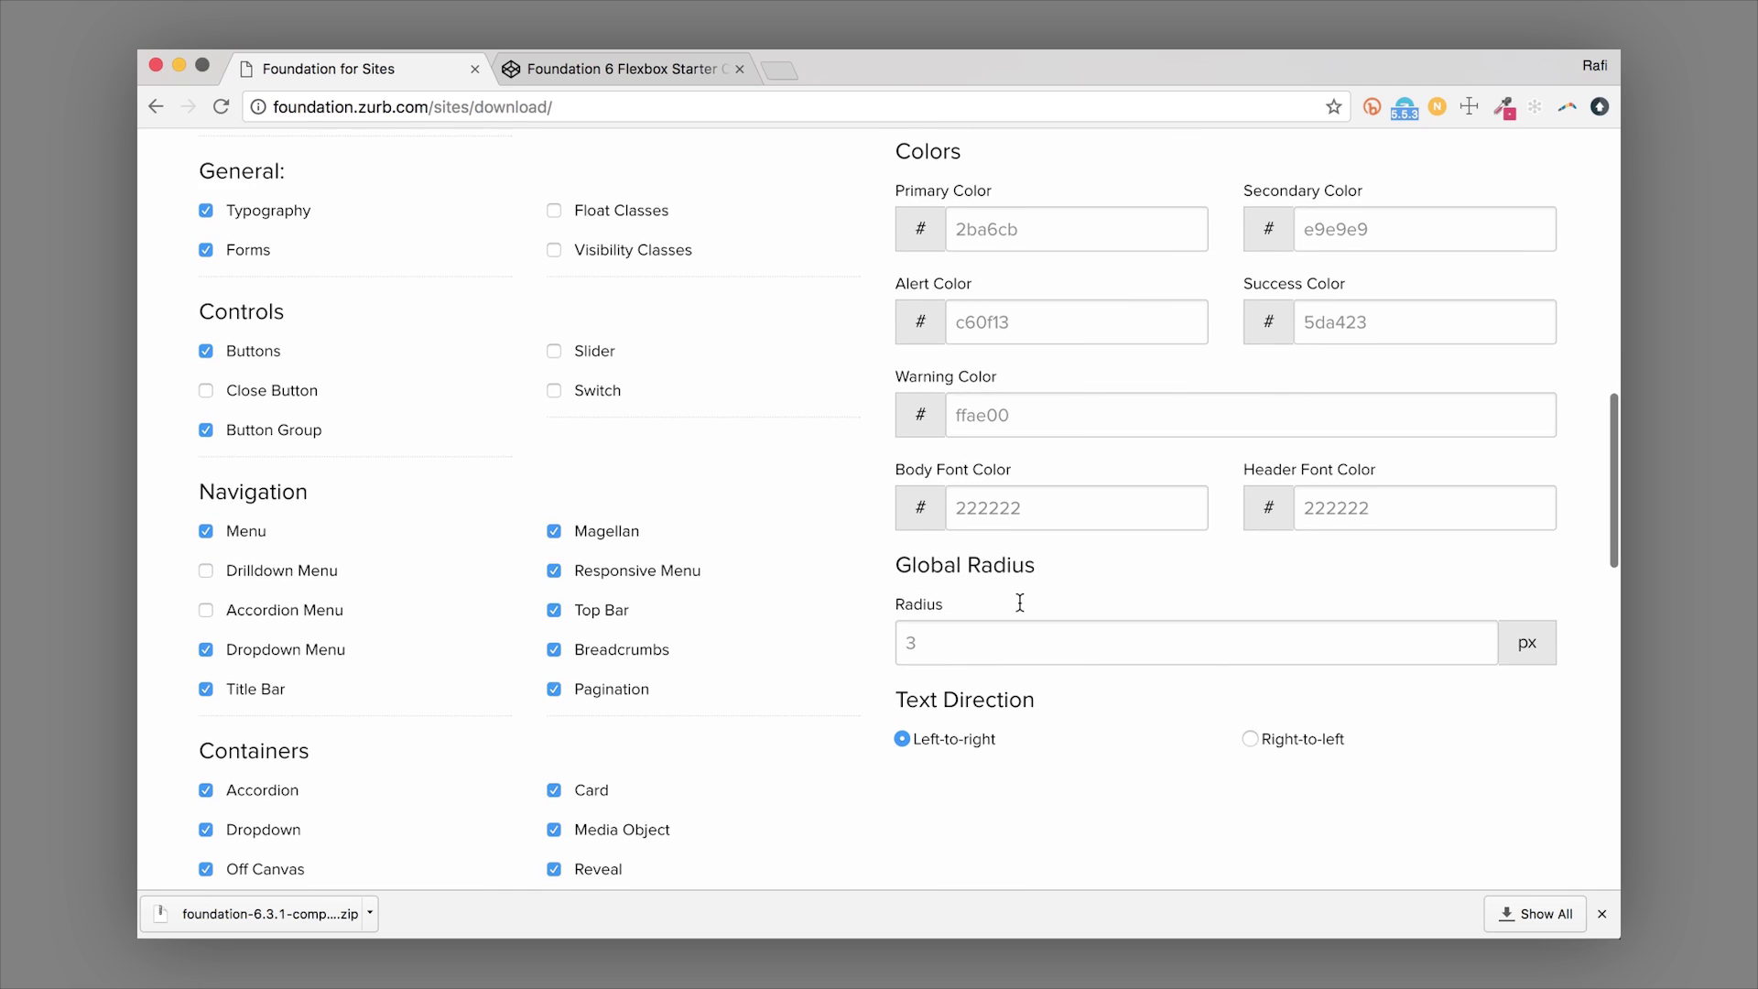
pyautogui.scroll(2, 1019, 601)
pyautogui.scroll(6, 1019, 601)
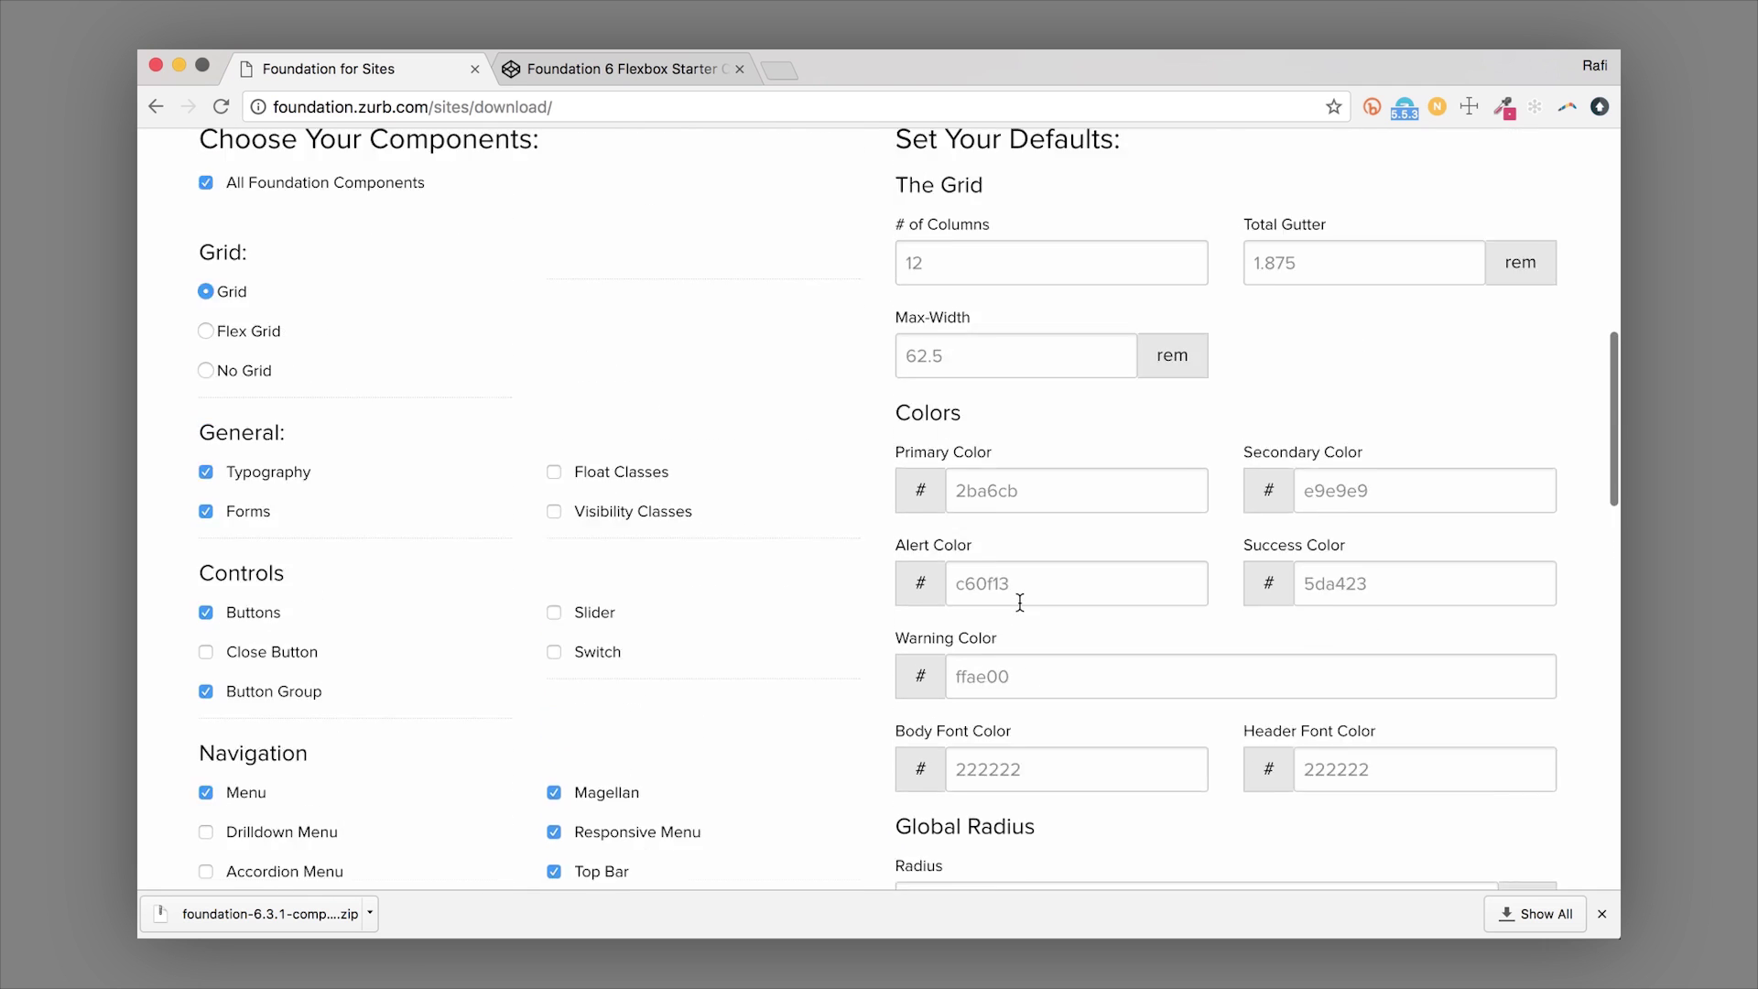
pyautogui.scroll(10, 1019, 601)
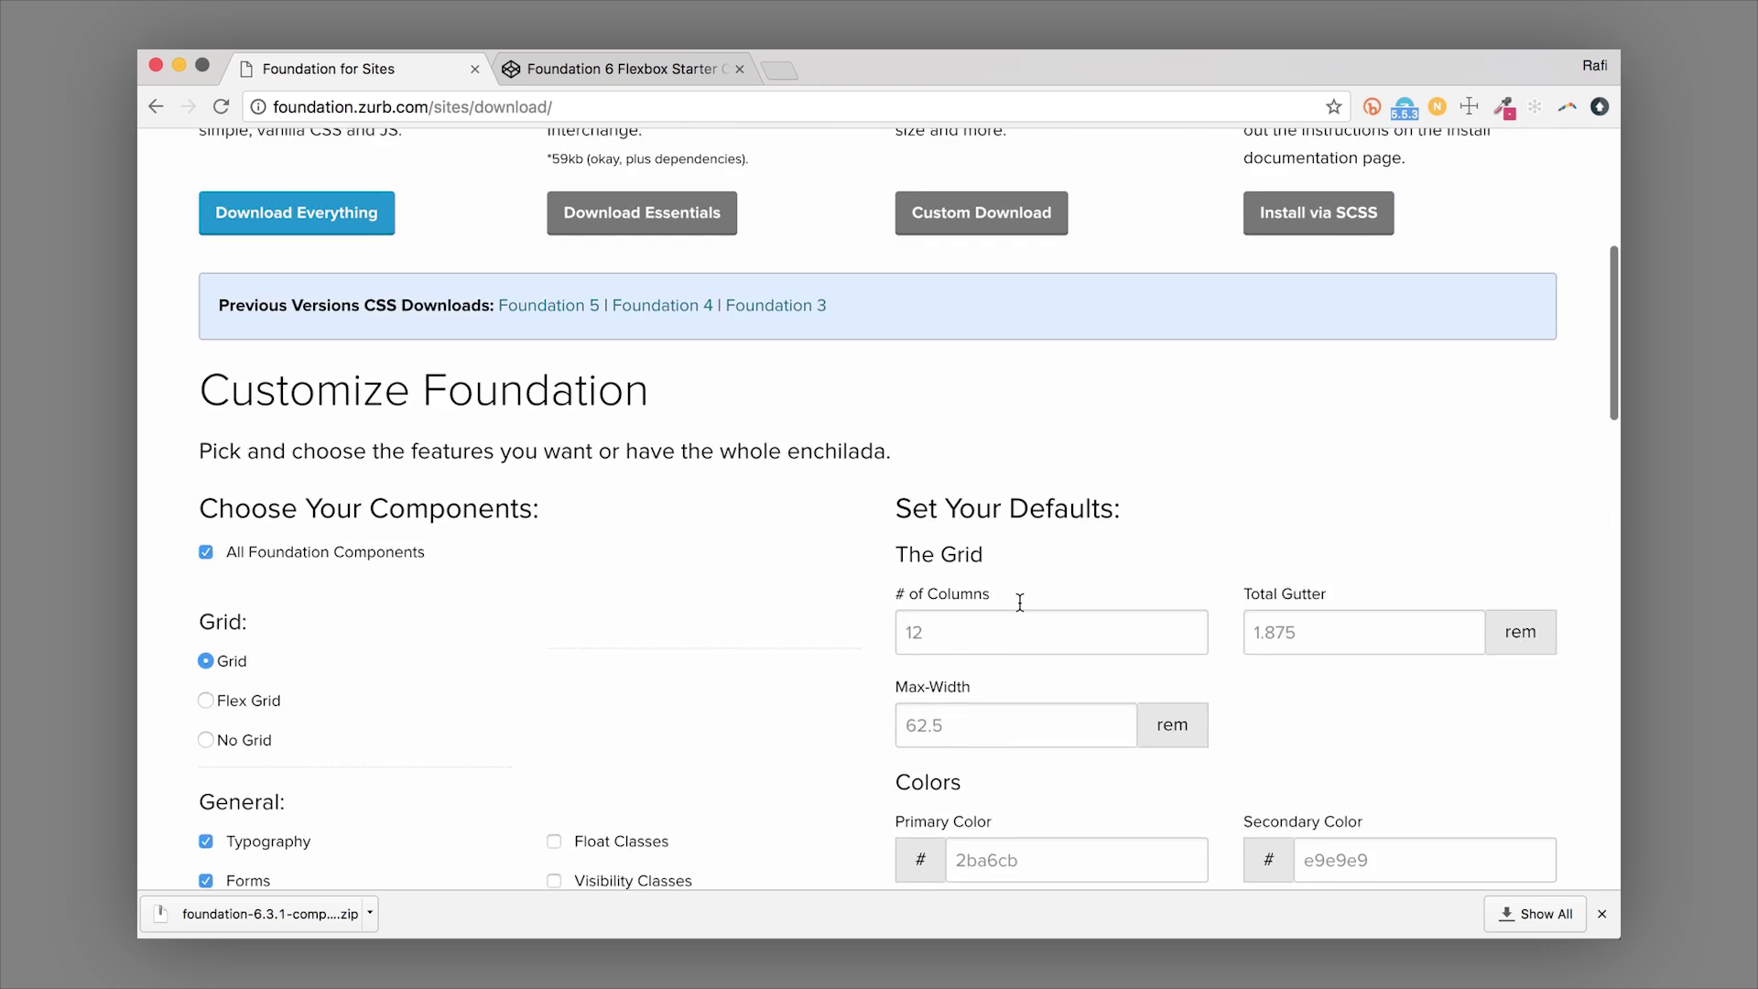
pyautogui.scroll(3, 1019, 602)
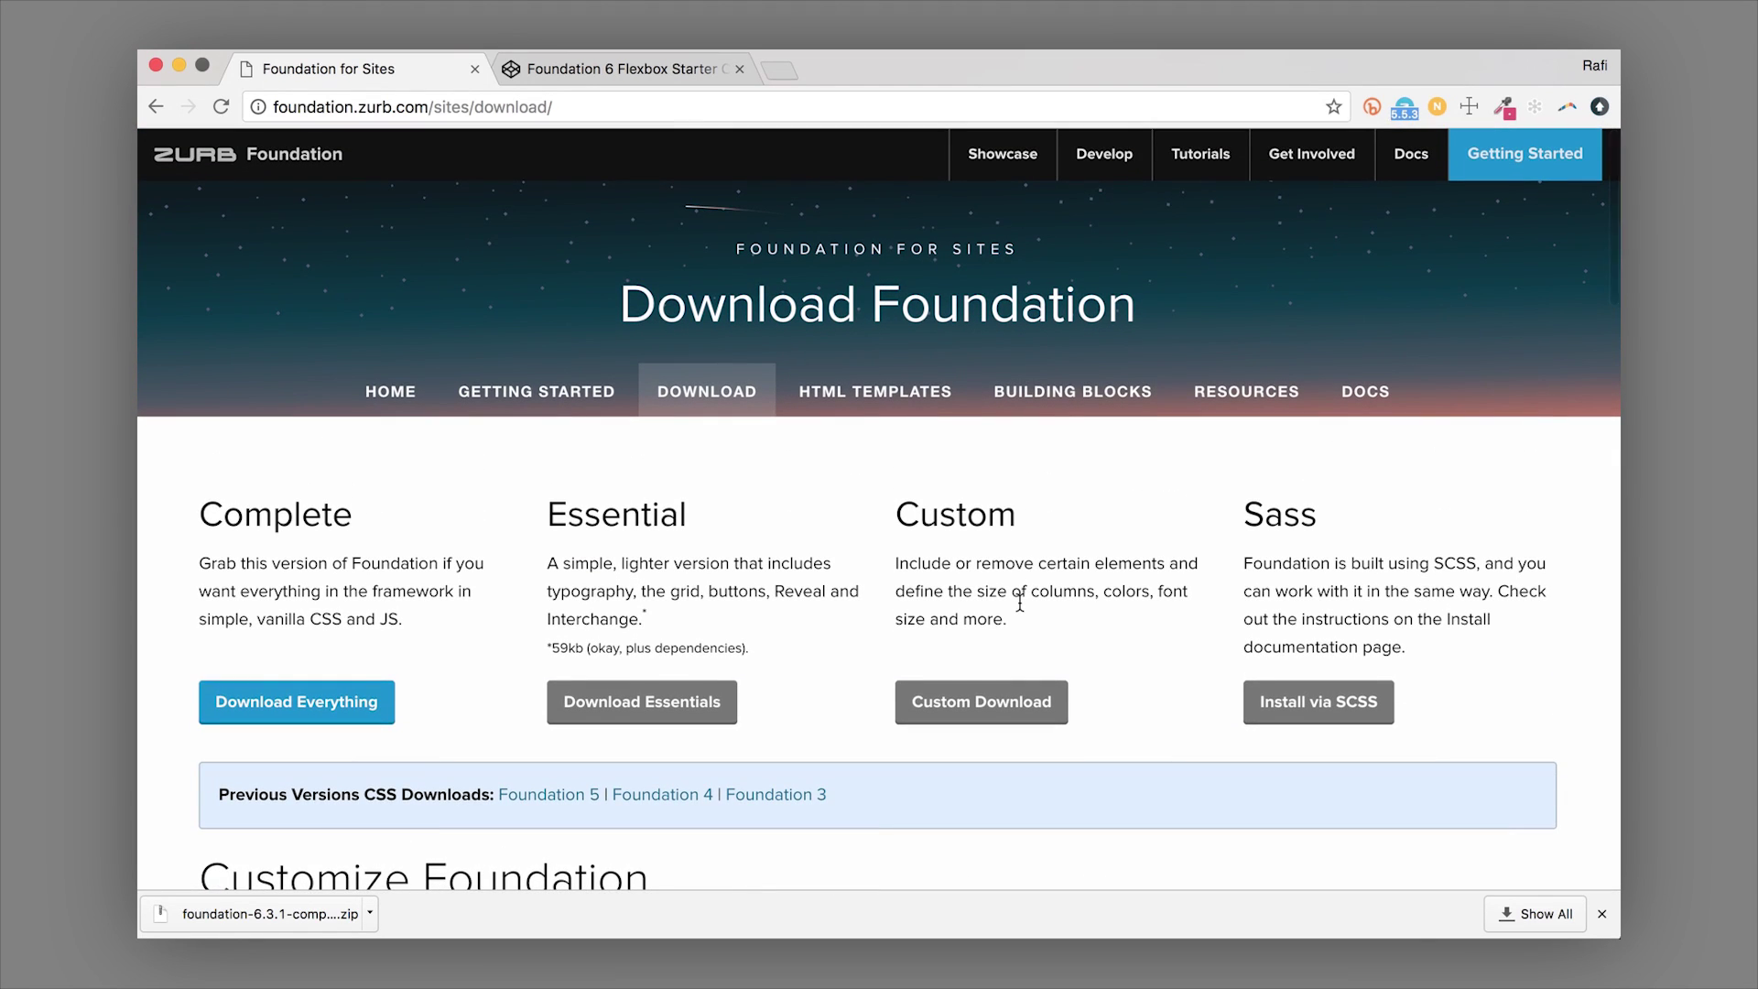
pyautogui.scroll(-4, 1019, 602)
pyautogui.scroll(-2, 1018, 602)
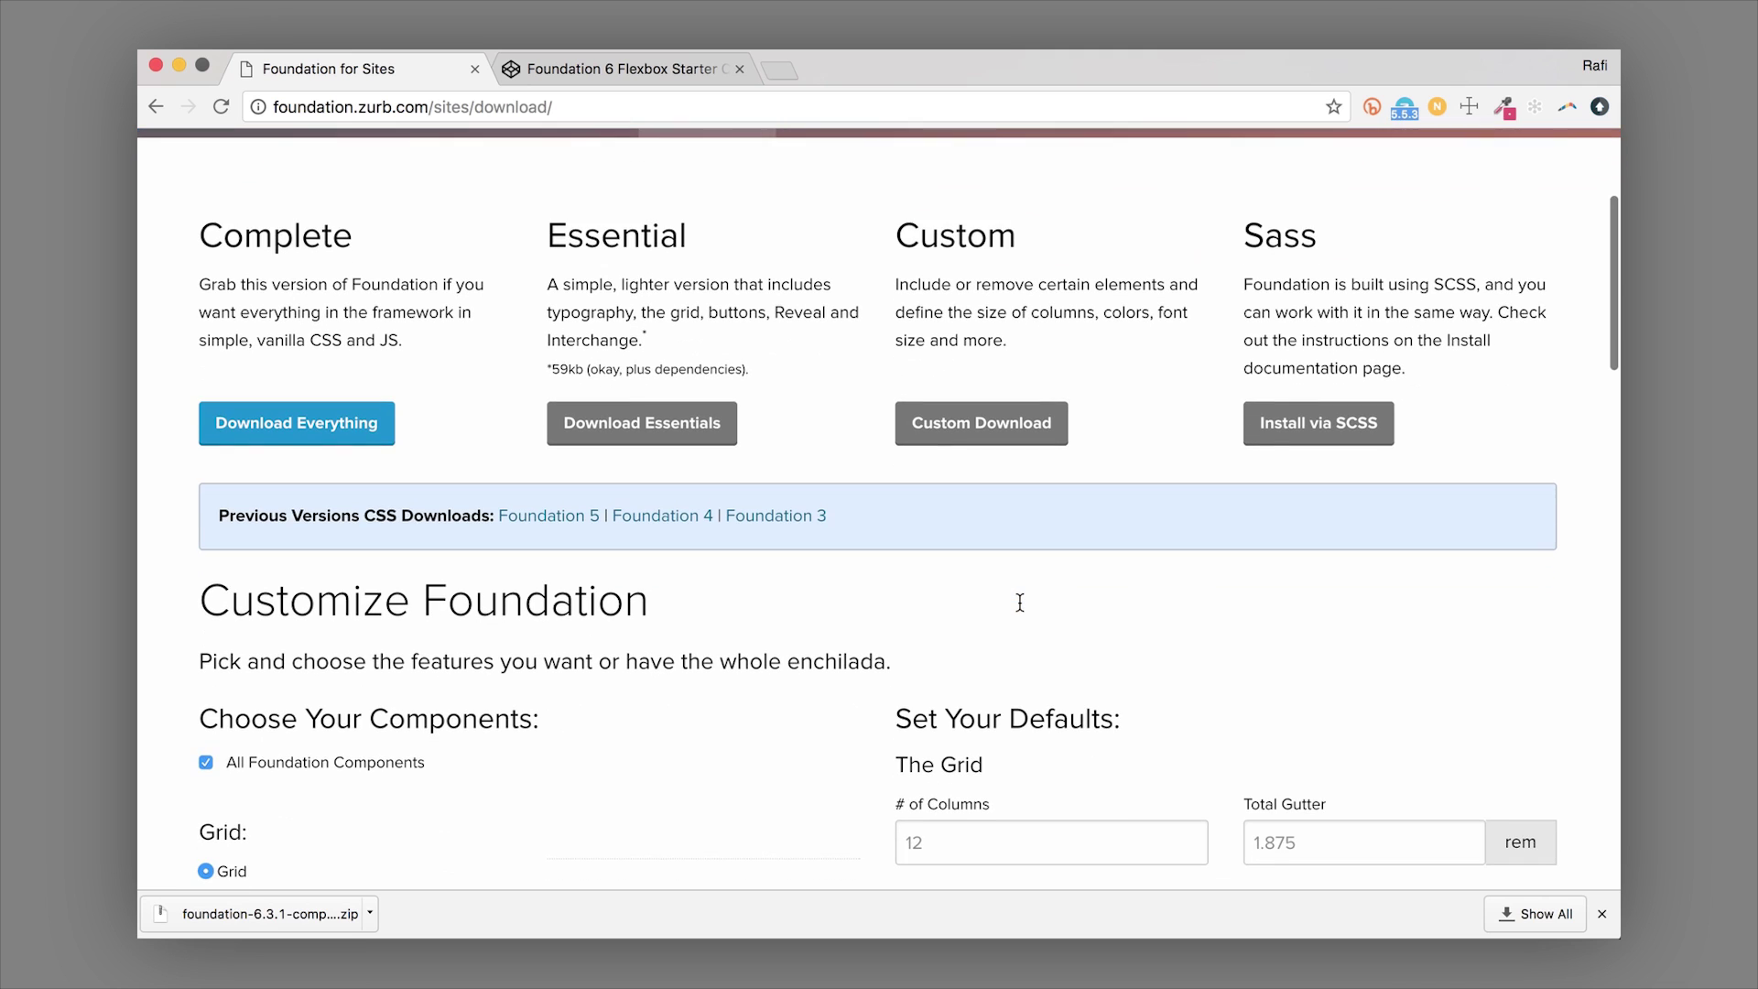
pyautogui.scroll(-2, 1019, 601)
pyautogui.scroll(5, 1018, 602)
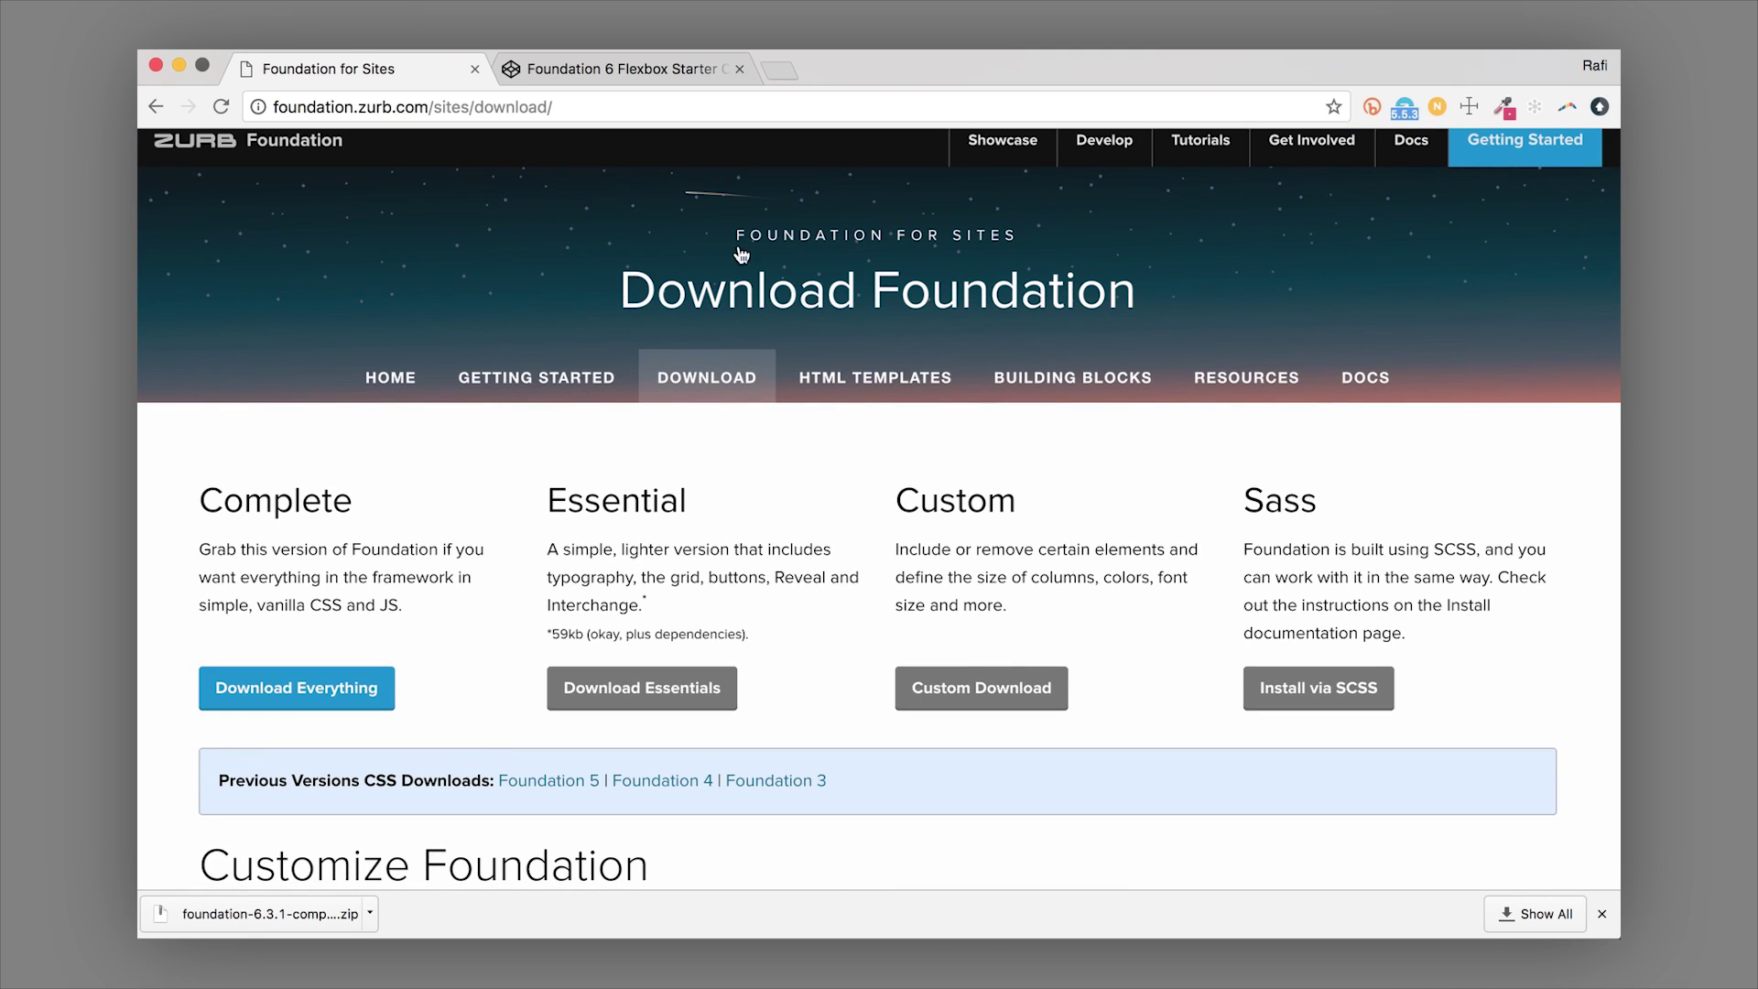
# Return to the Installation docs tab and find the npm install --global foundation-cli command.
pyautogui.click(664, 77)
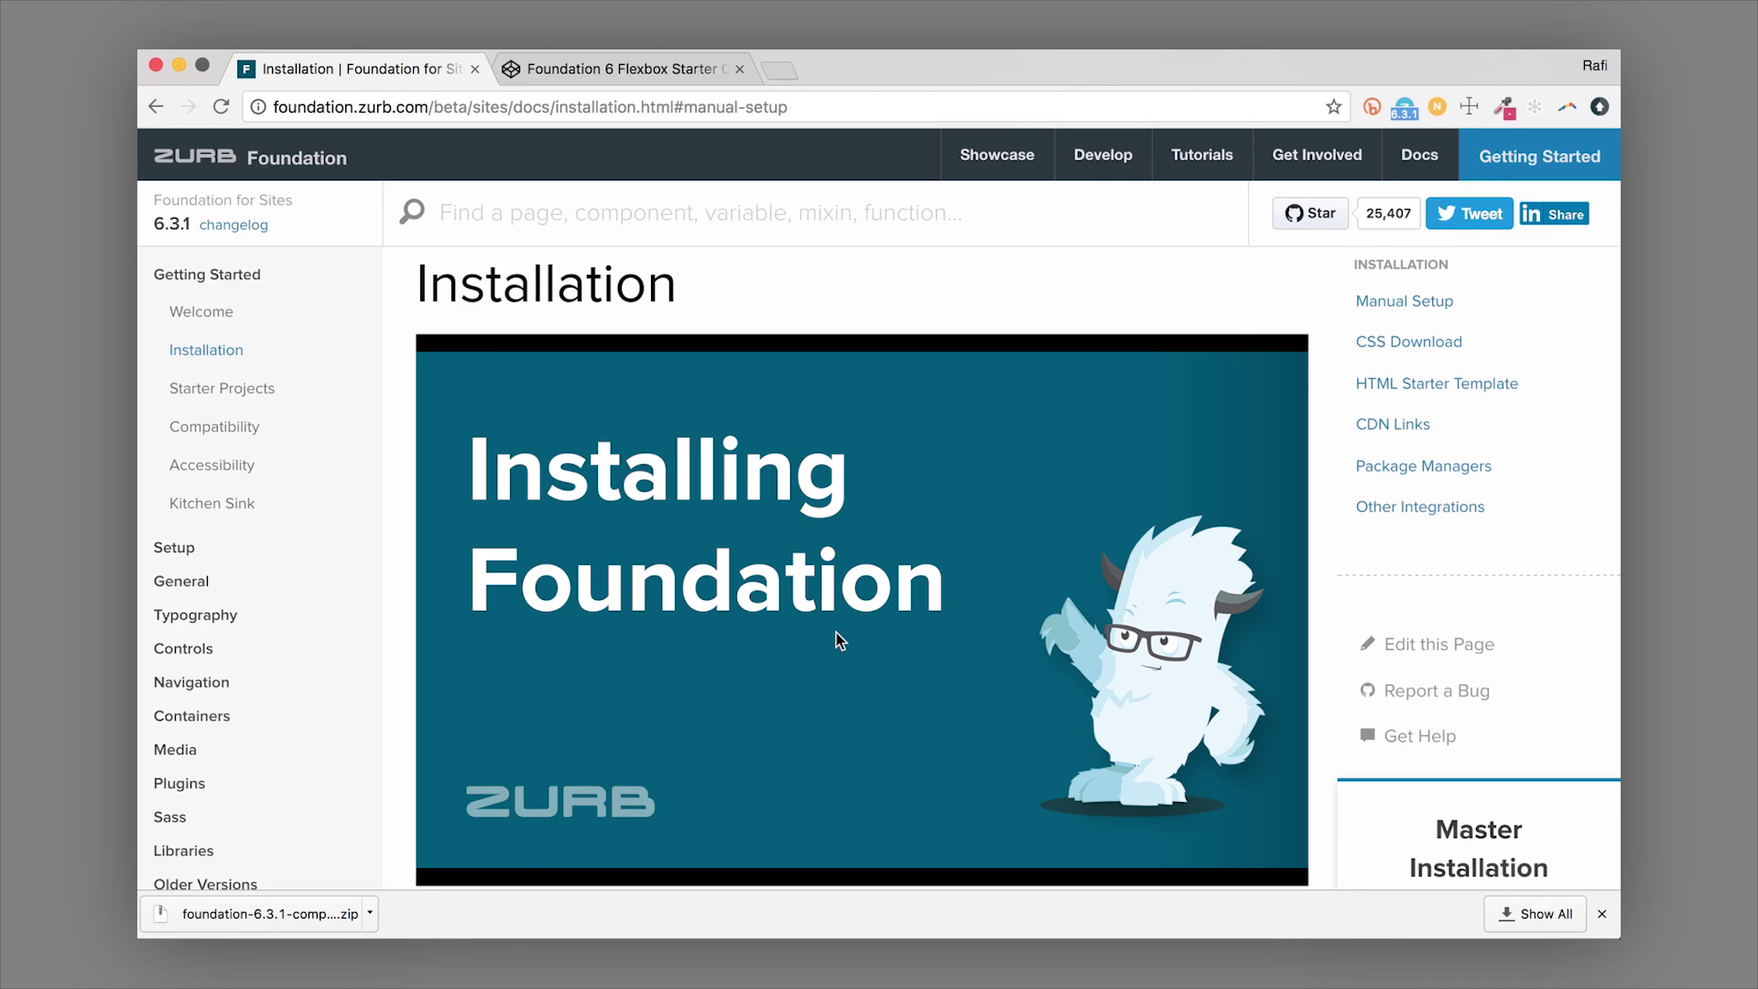
pyautogui.scroll(-4, 800, 540)
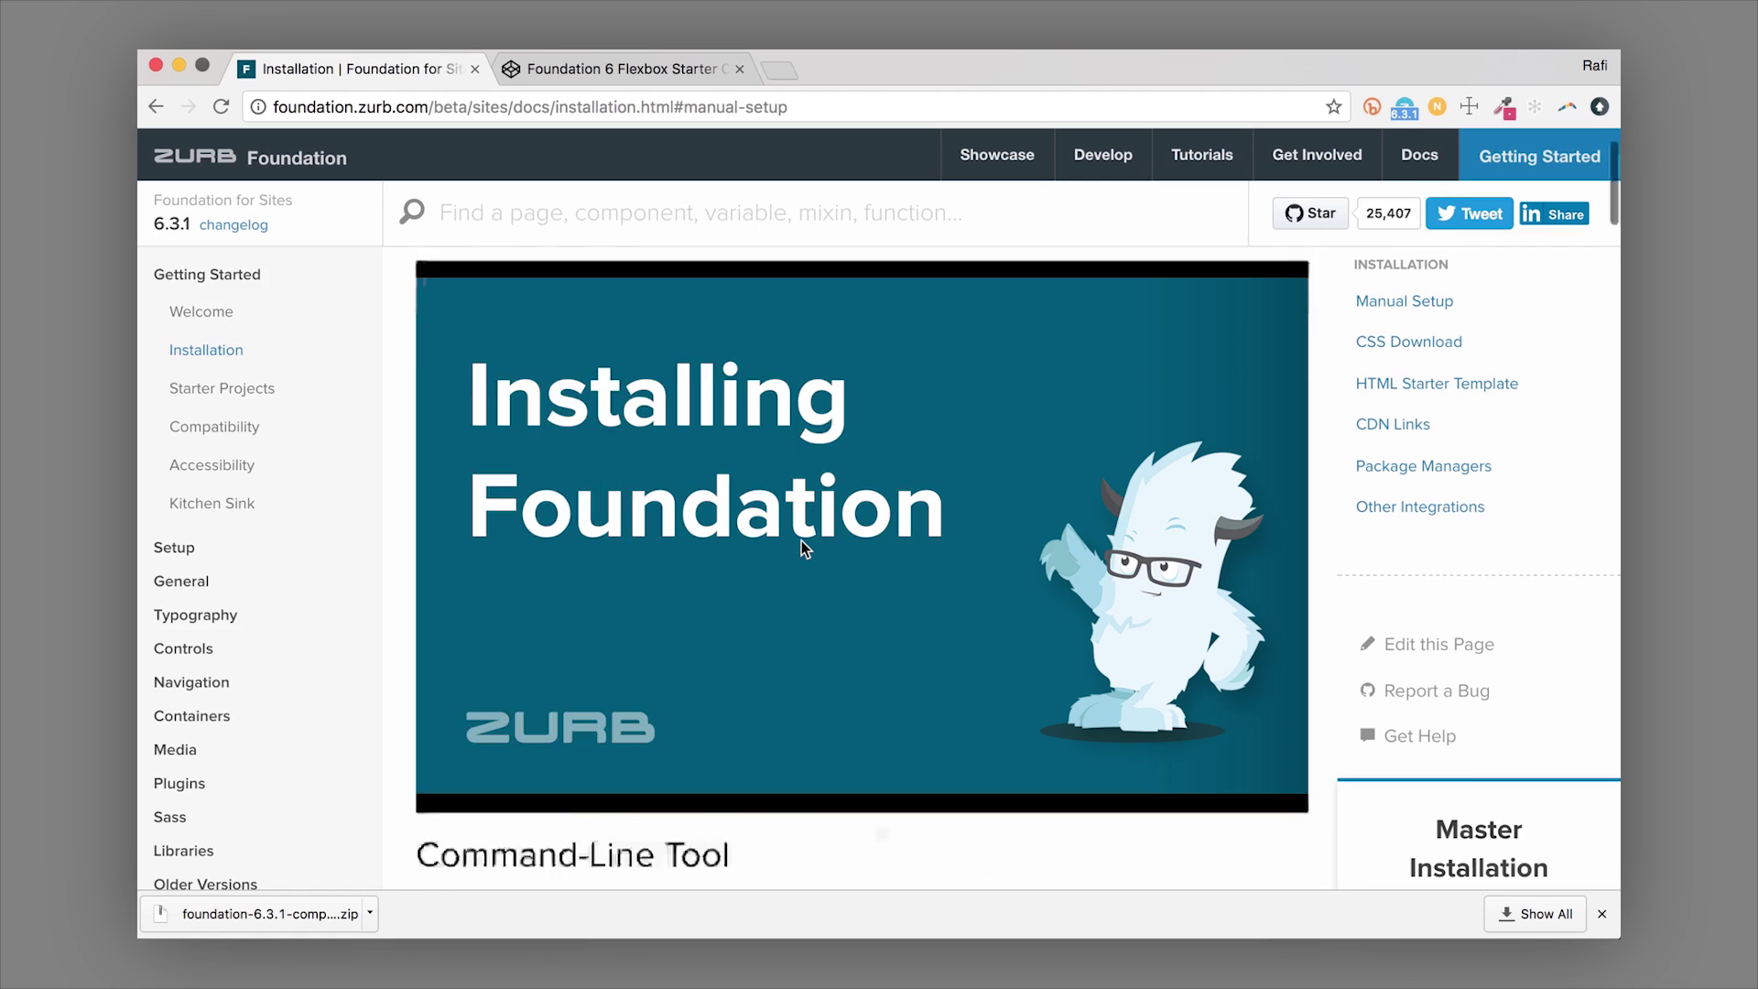
pyautogui.scroll(-2, 800, 547)
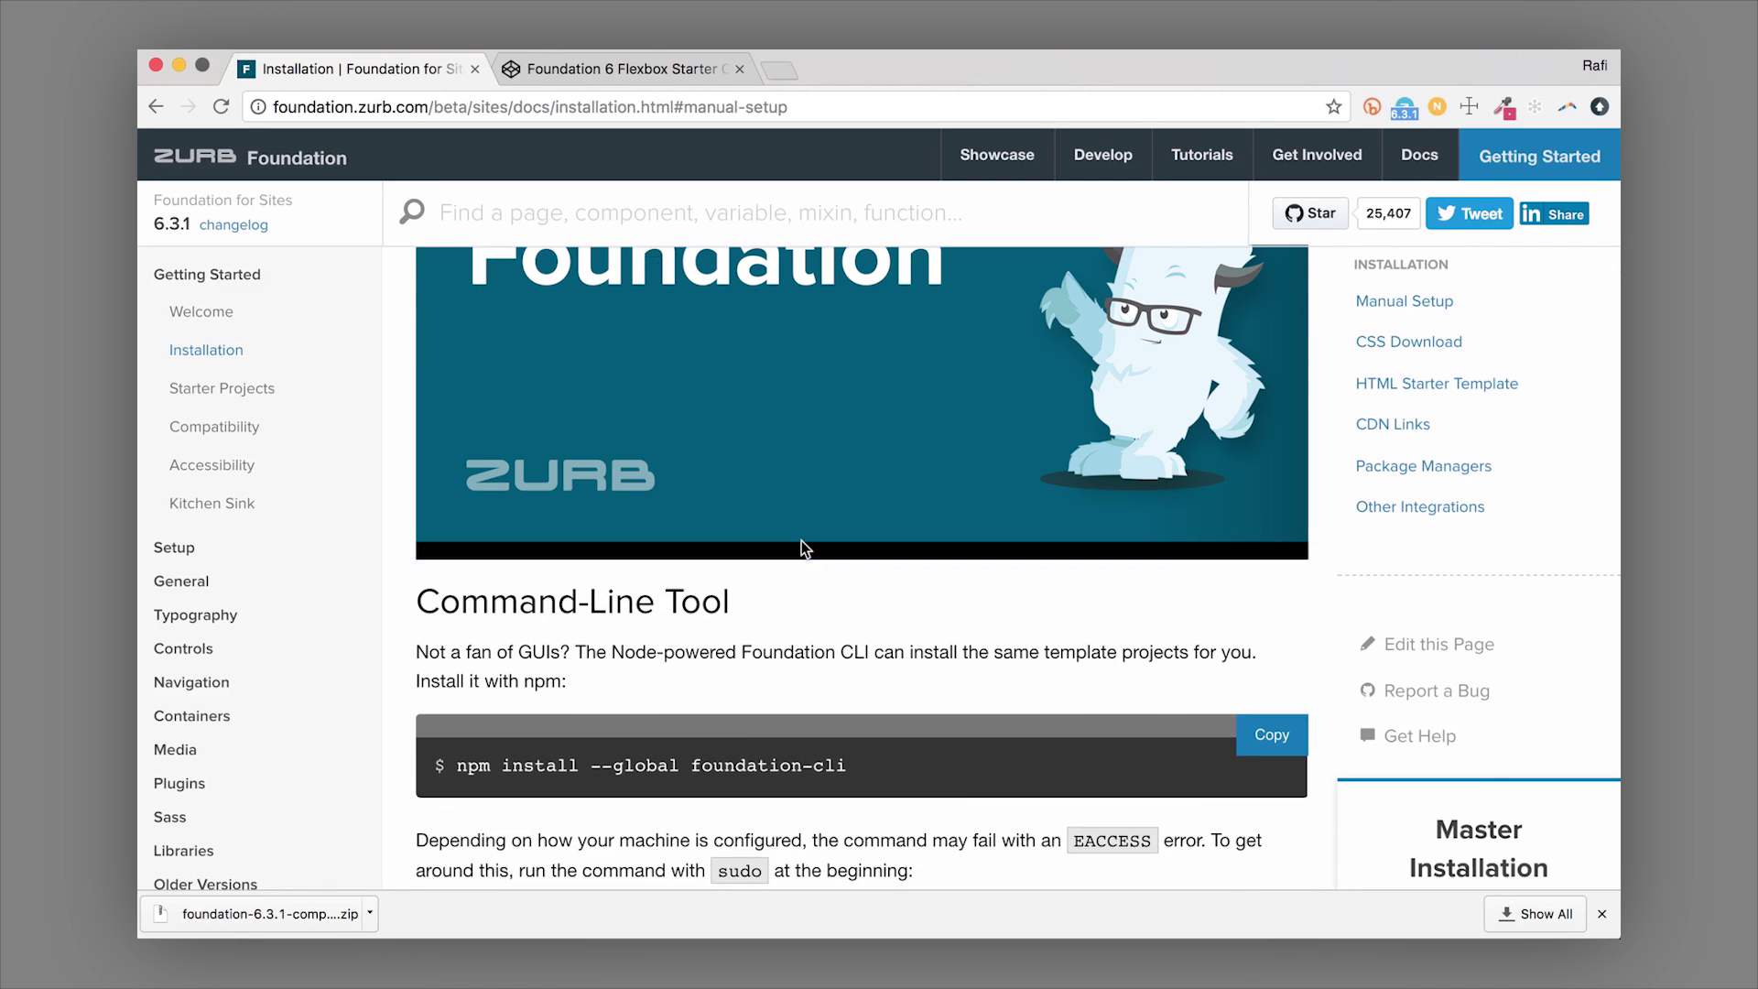
pyautogui.scroll(-2, 802, 548)
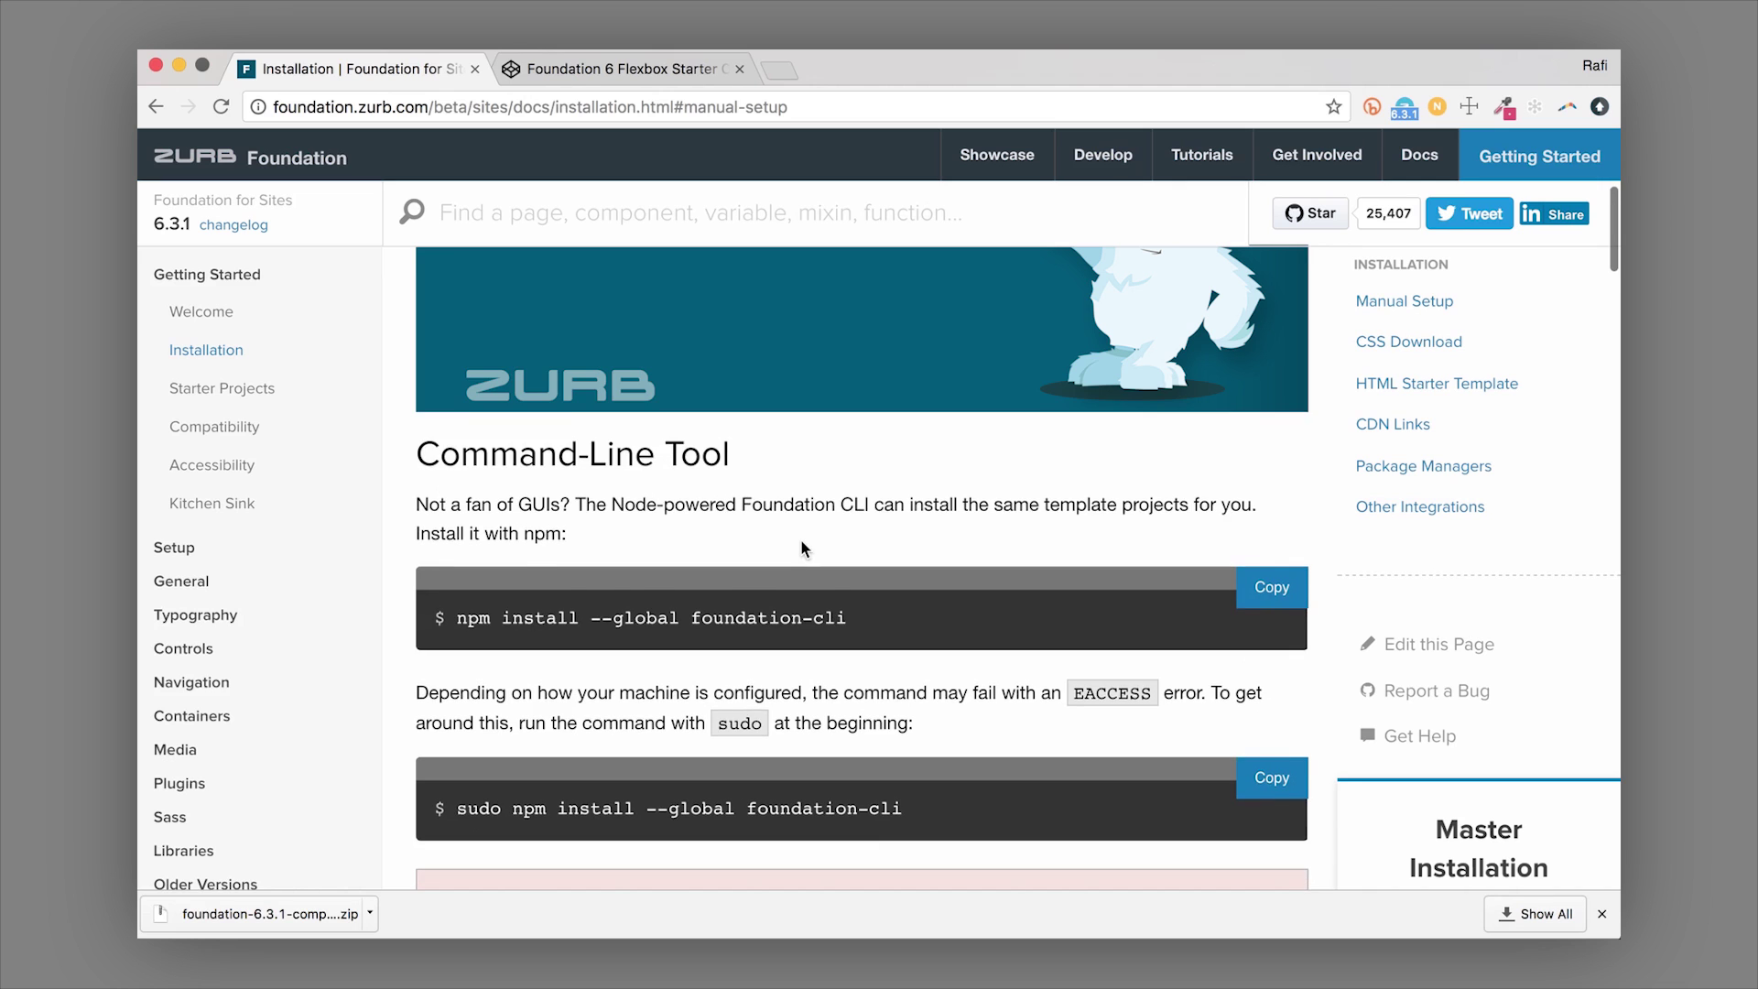
pyautogui.scroll(-1, 802, 548)
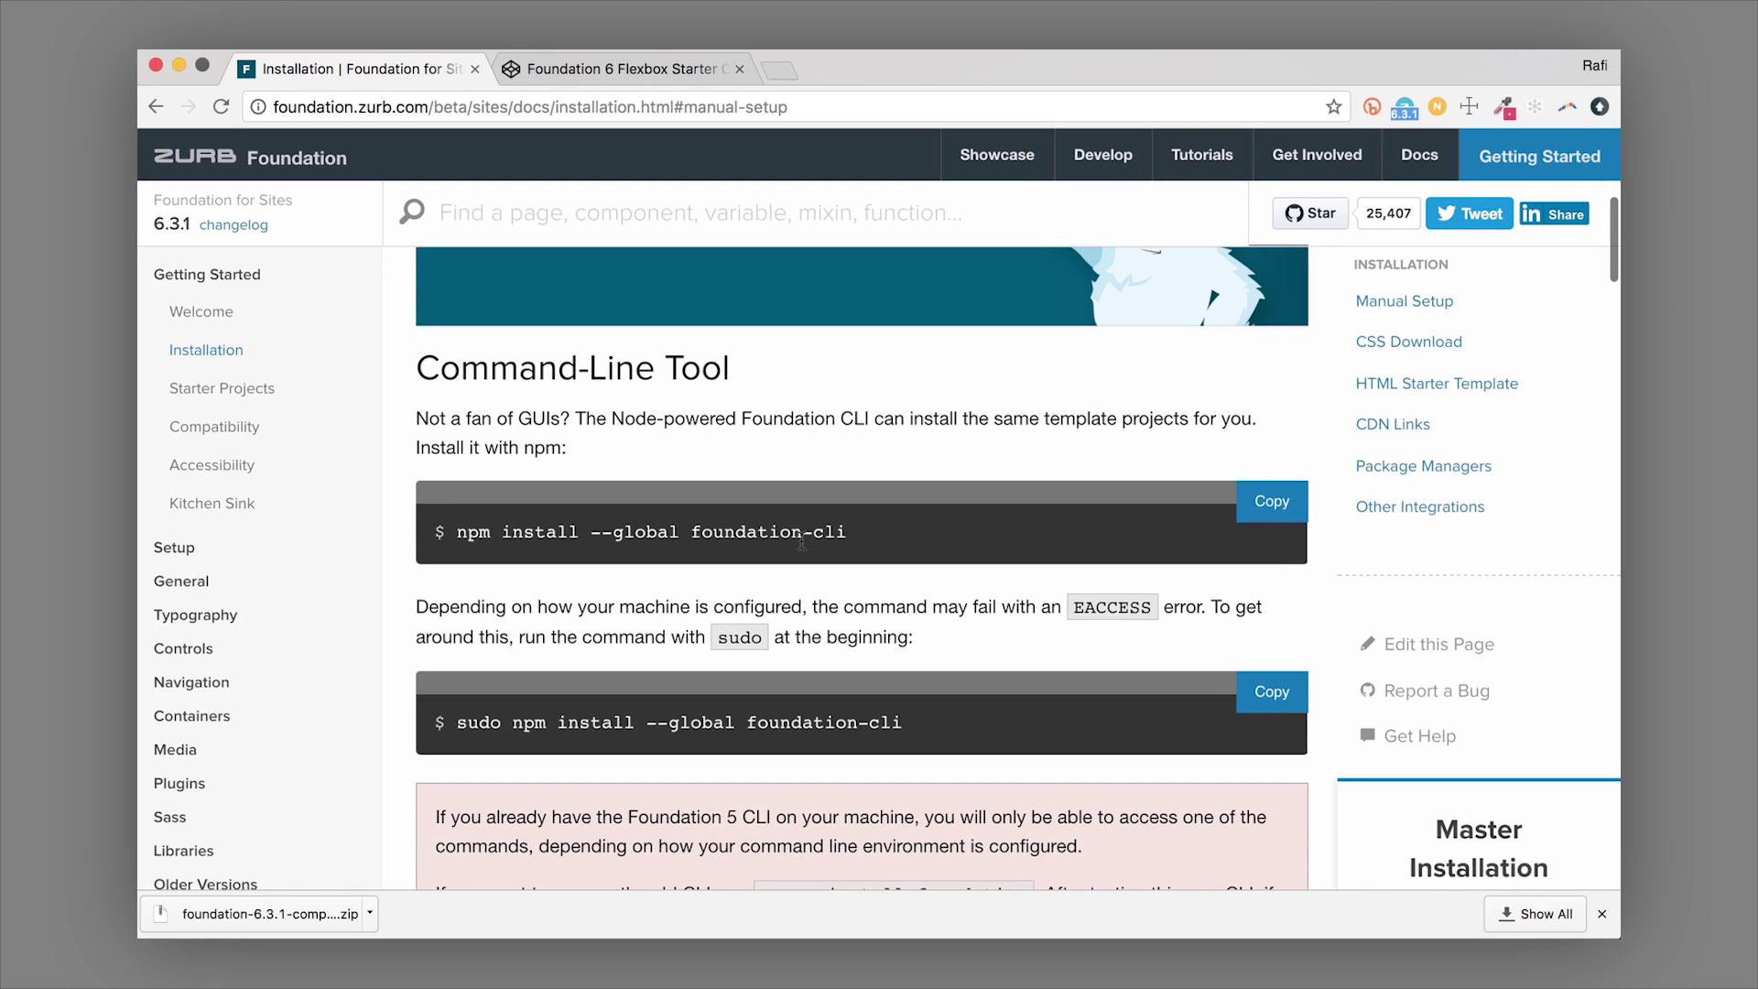
pyautogui.scroll(-1, 802, 541)
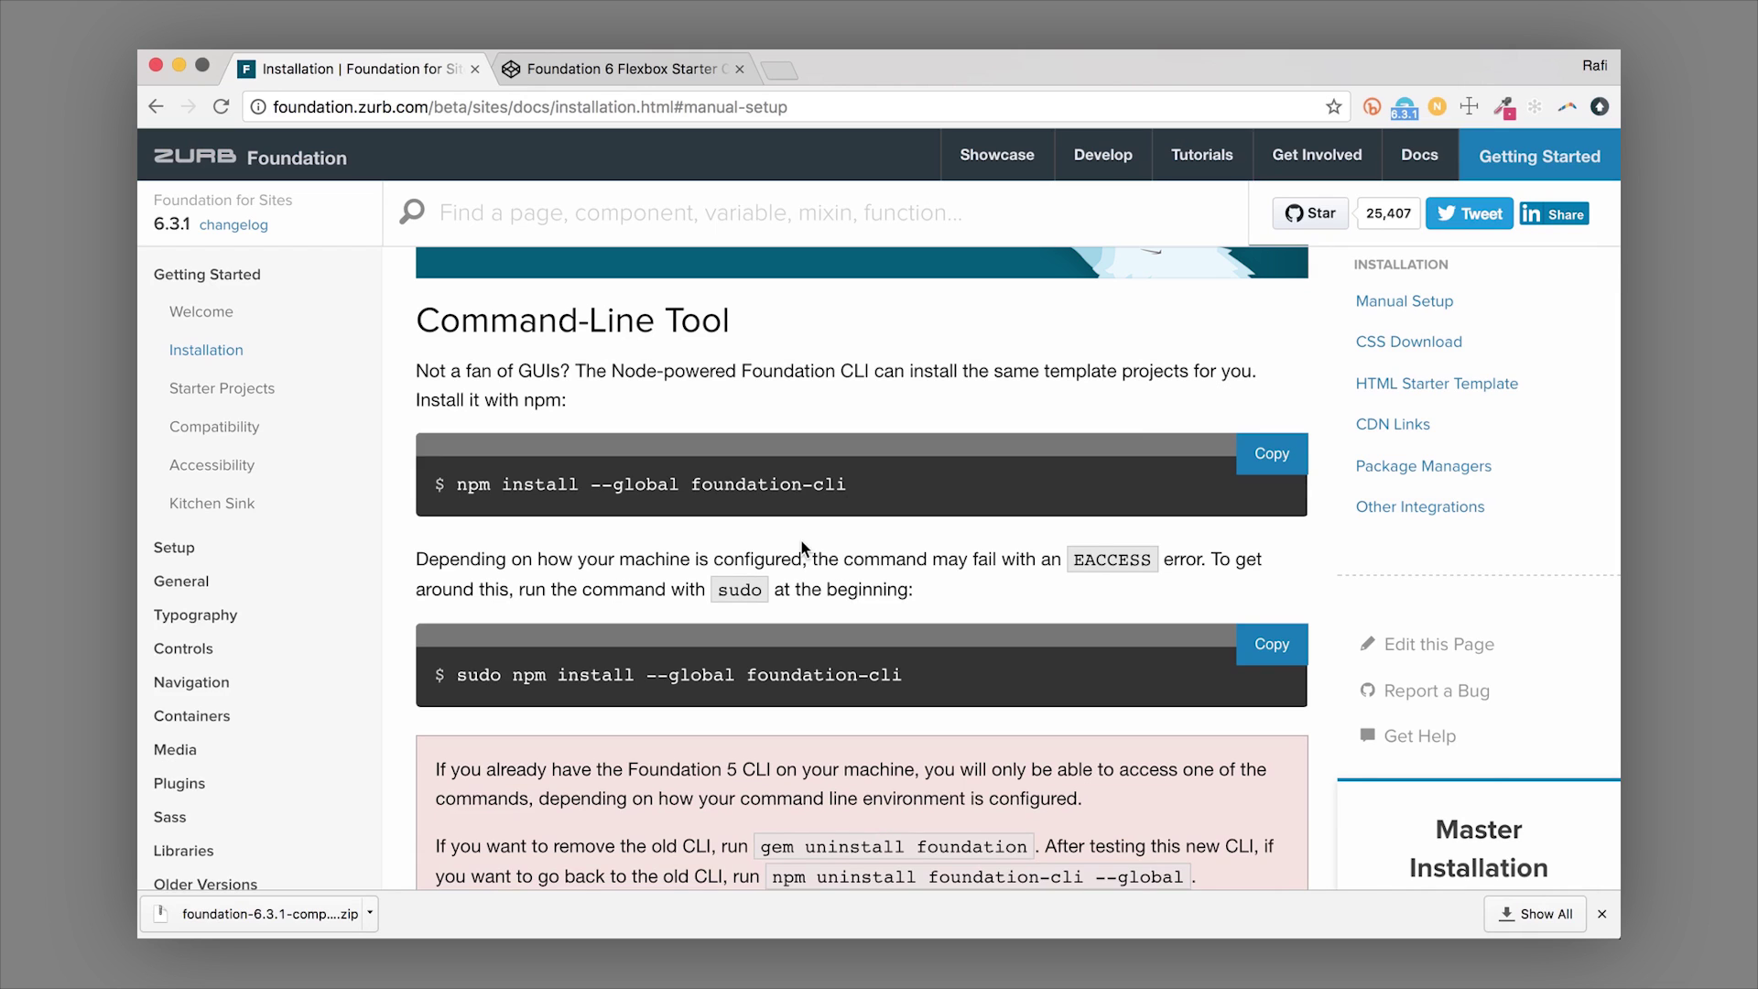
pyautogui.scroll(-1, 802, 547)
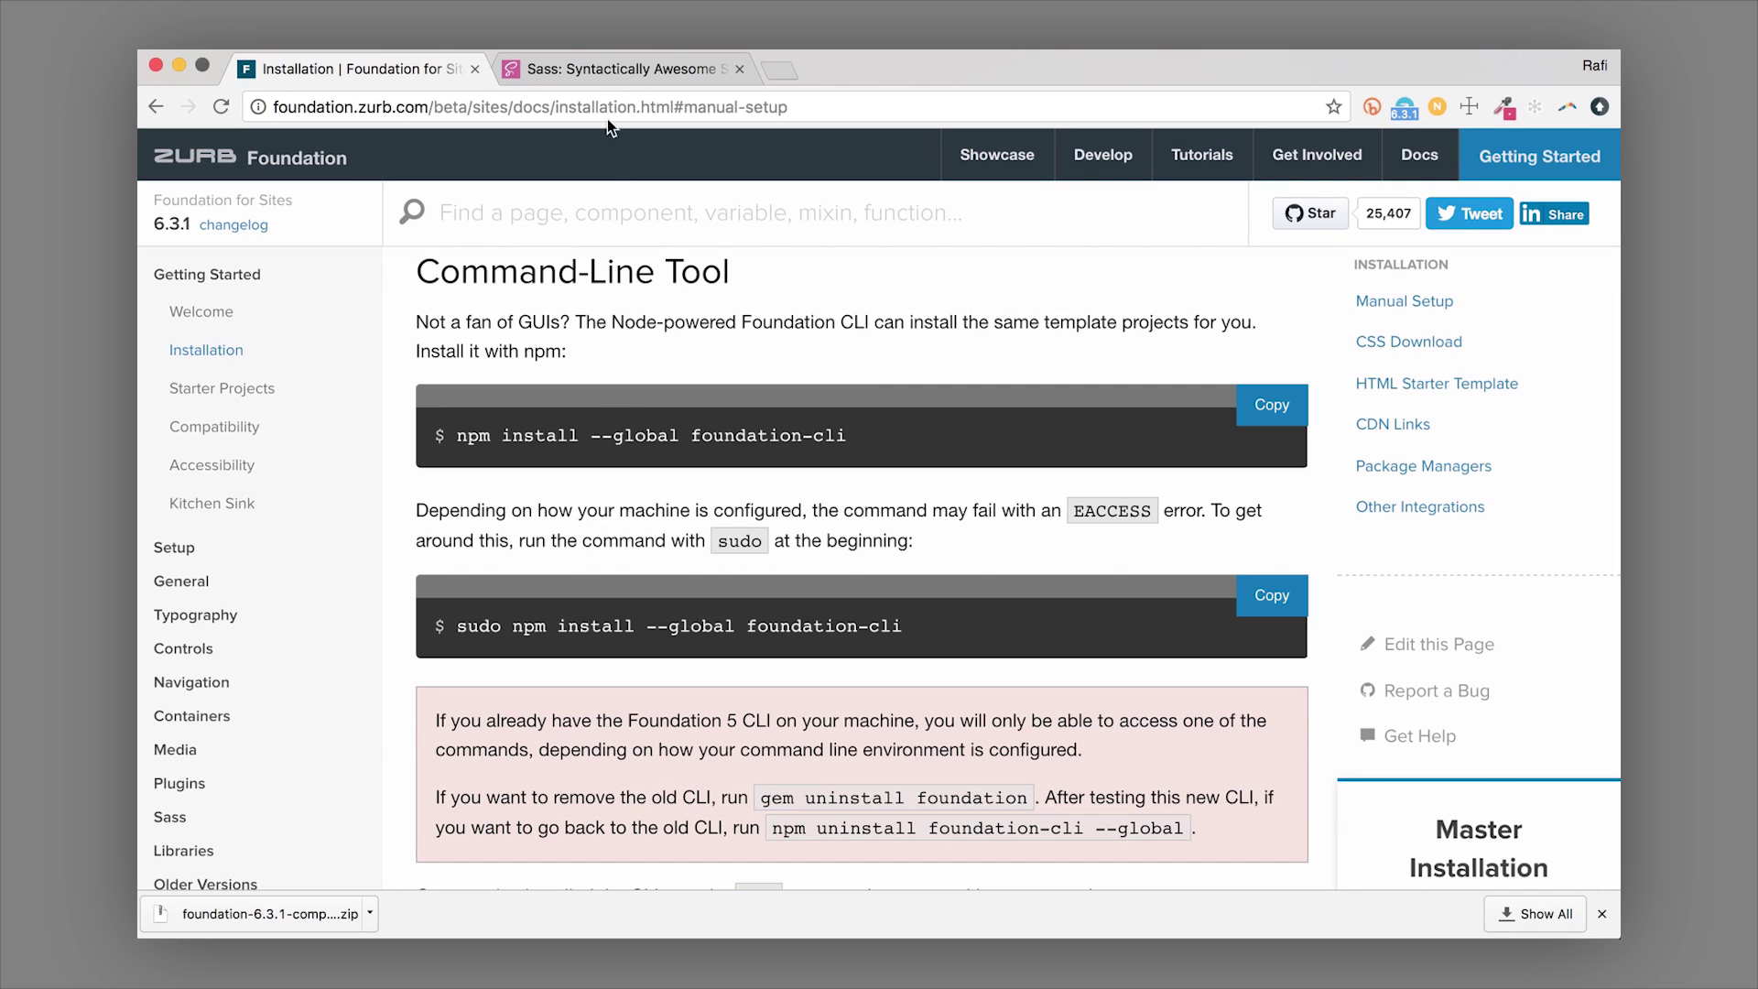
# Show the sass-lang.com tab, then switch over to Sublime Text.
pyautogui.click(602, 67)
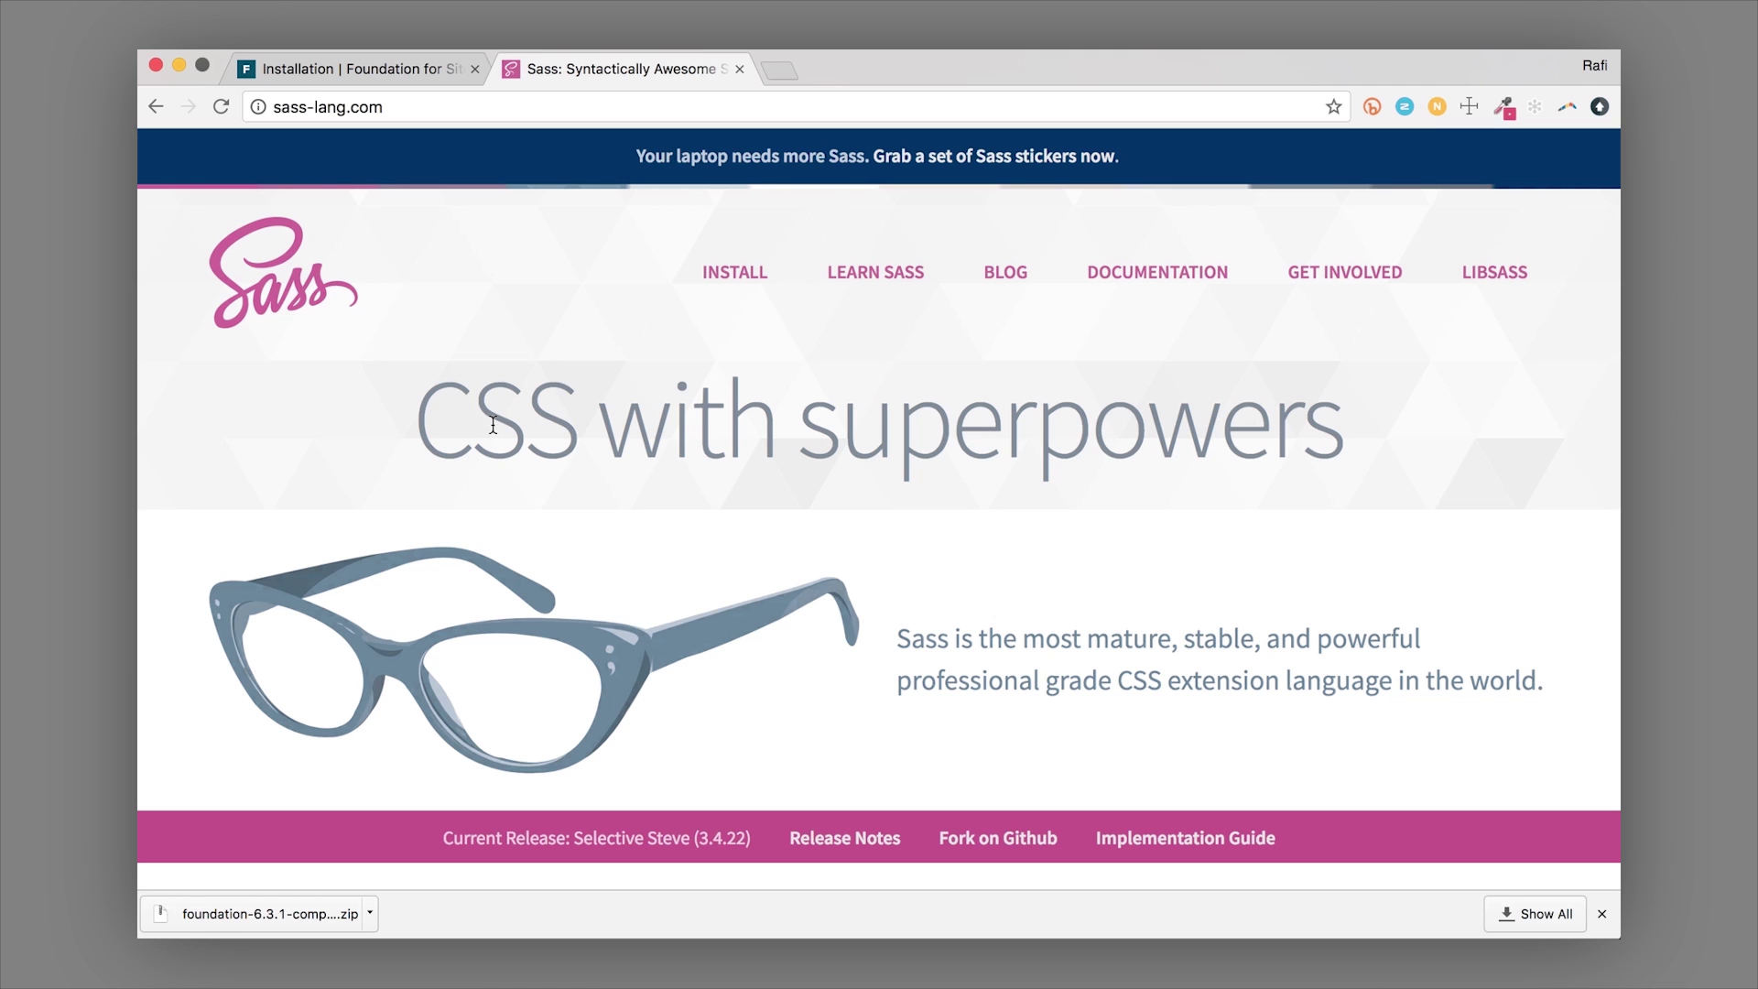
pyautogui.press('super+Tab')
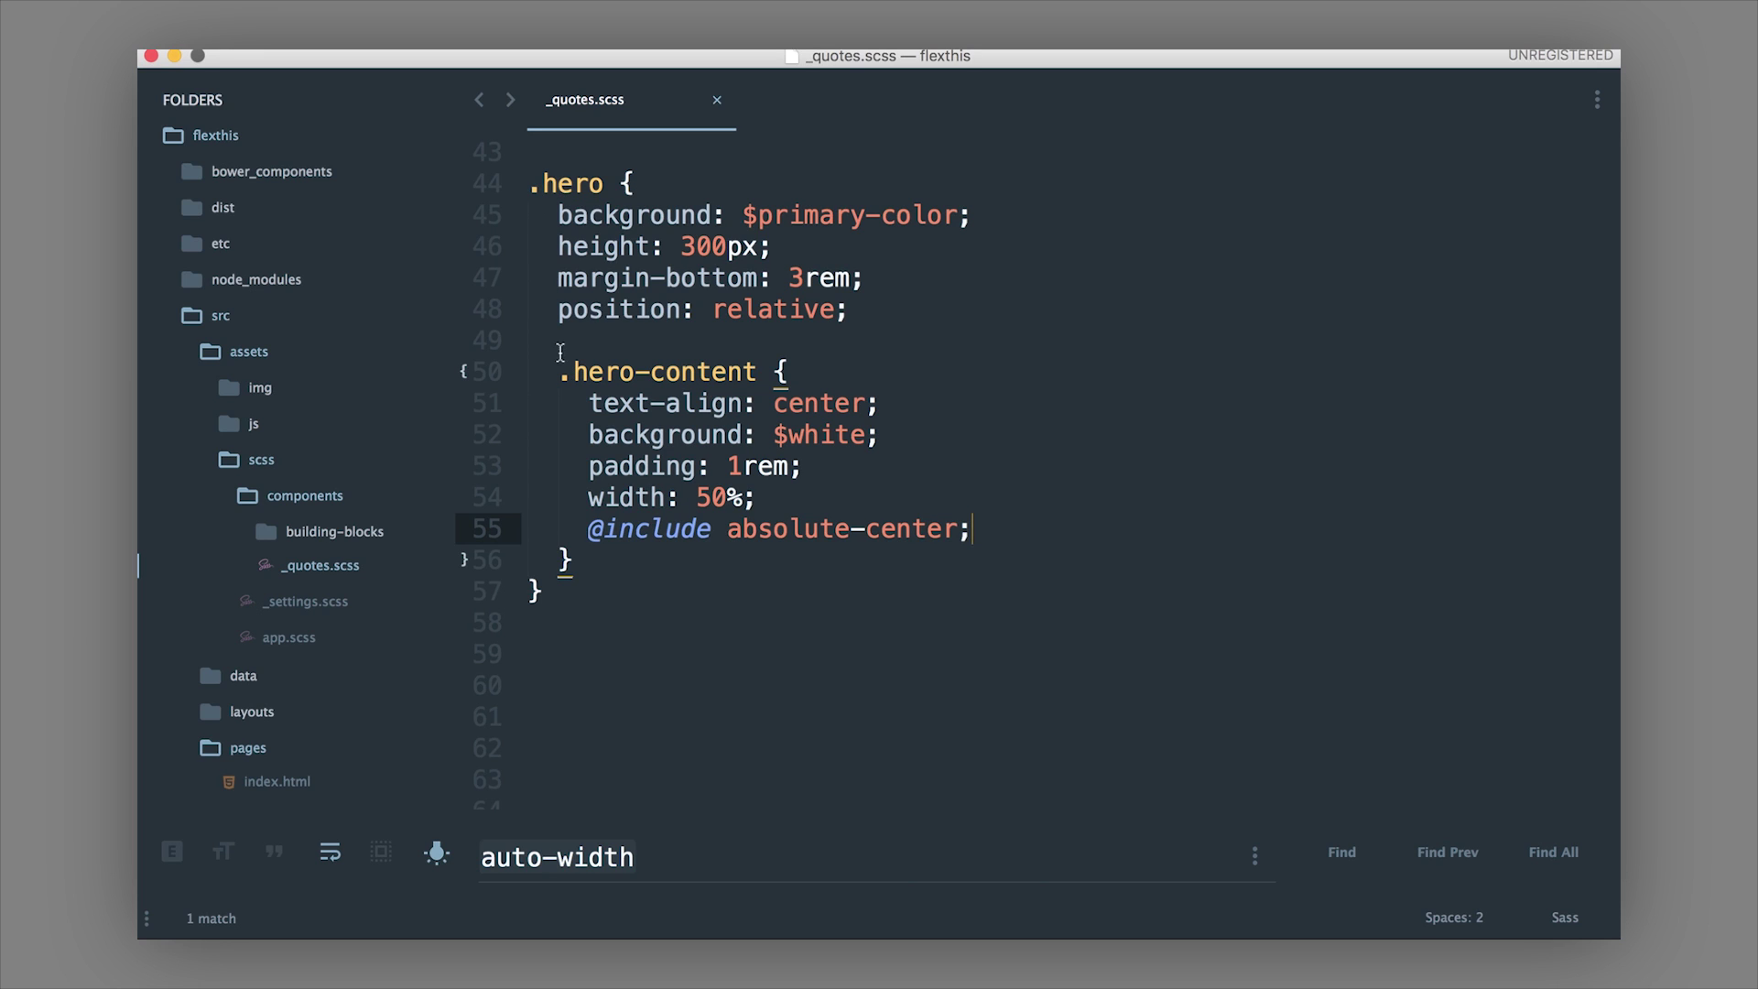
# In _quotes.scss, highlight the nested .hero-content block and point to the absolute-center include on line 55.
pyautogui.moveTo(560, 370); pyautogui.dragTo(810, 560)
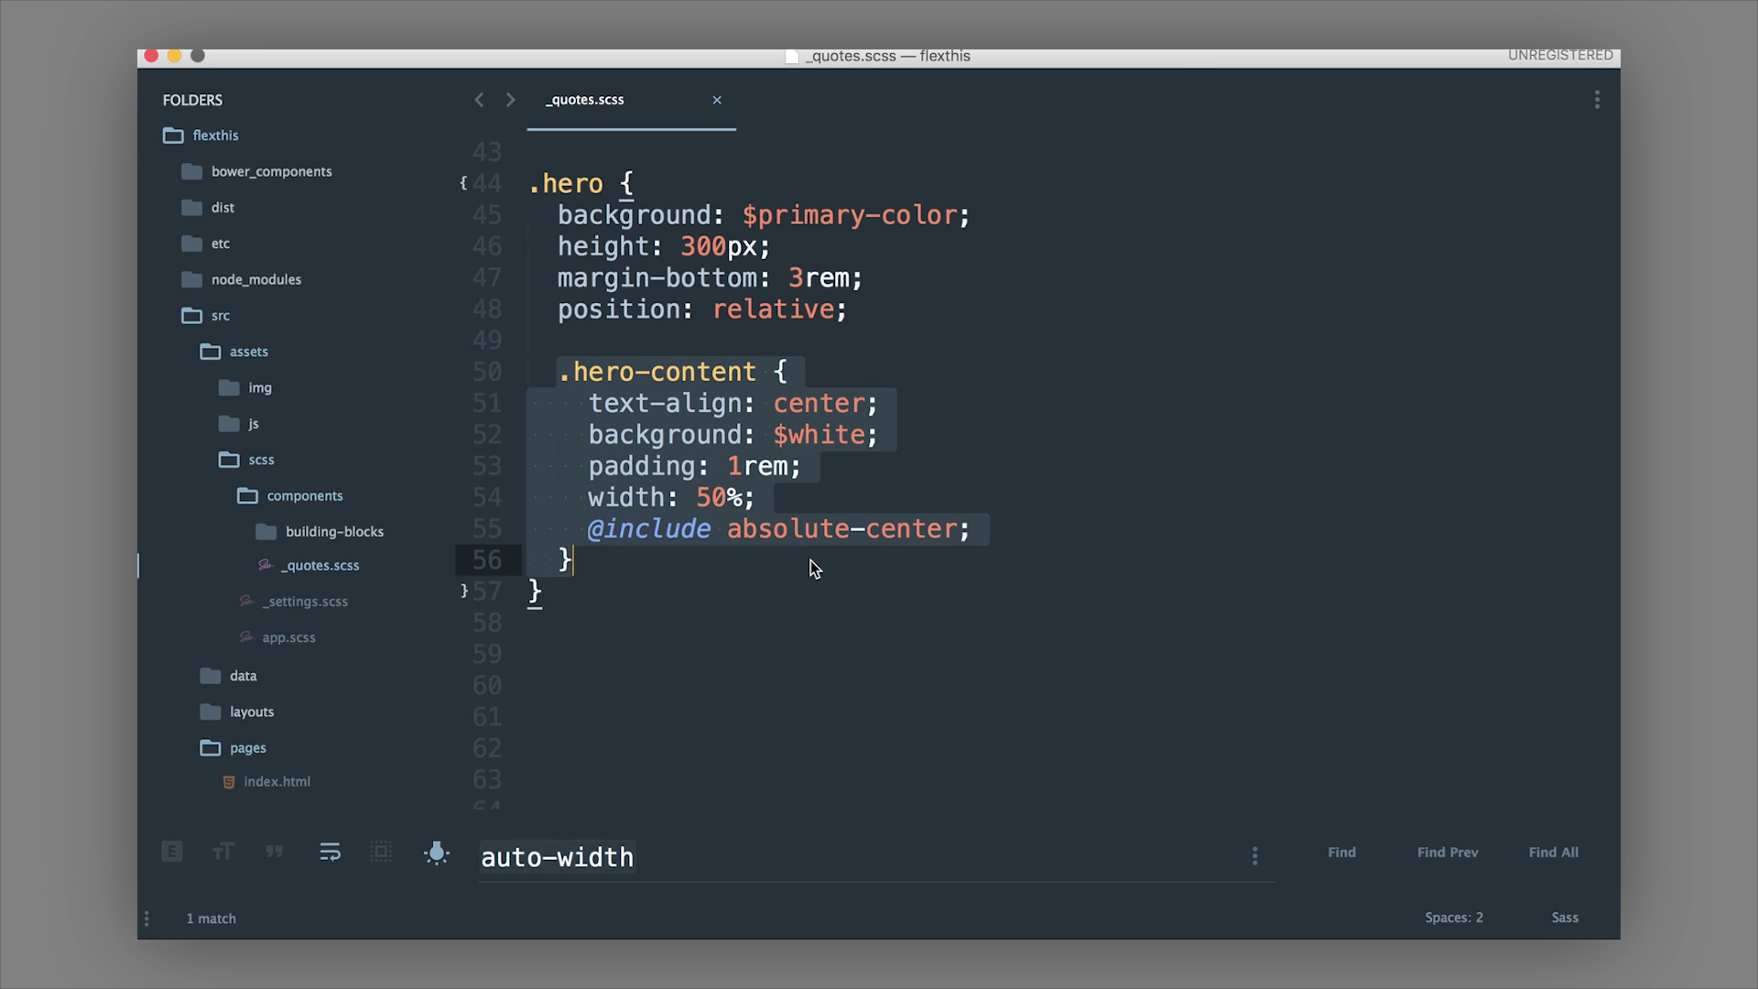
pyautogui.click(810, 560)
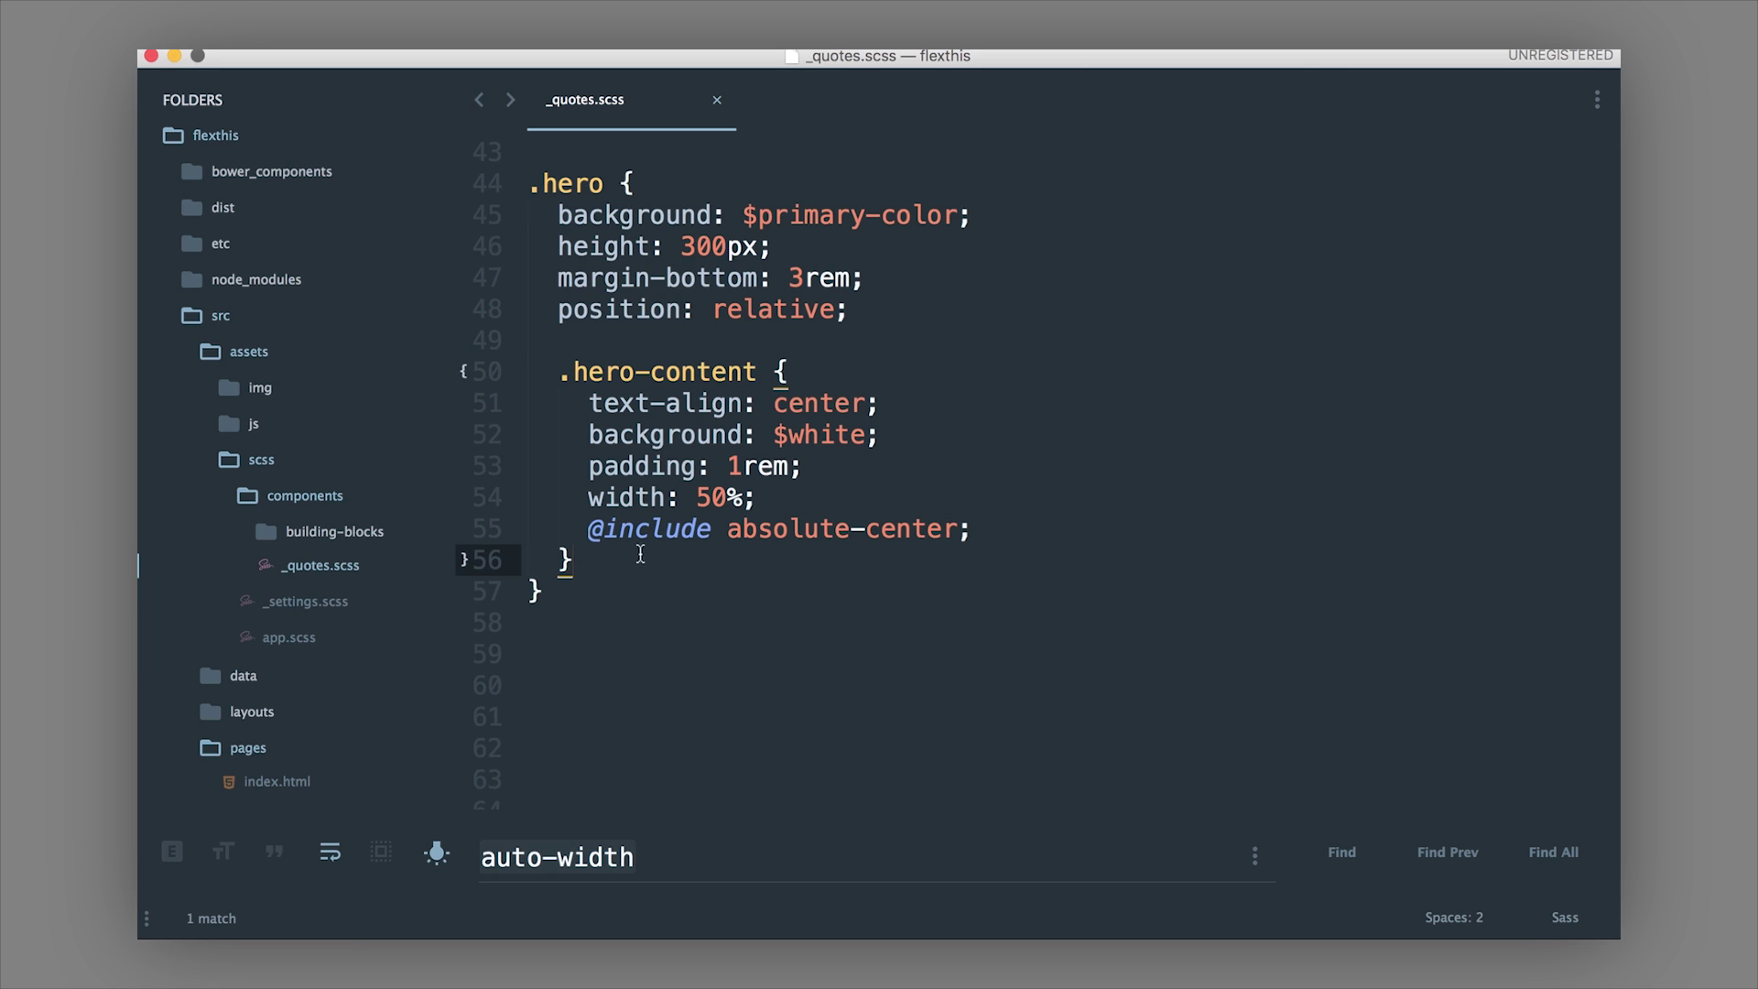
pyautogui.click(916, 531)
pyautogui.click(998, 528)
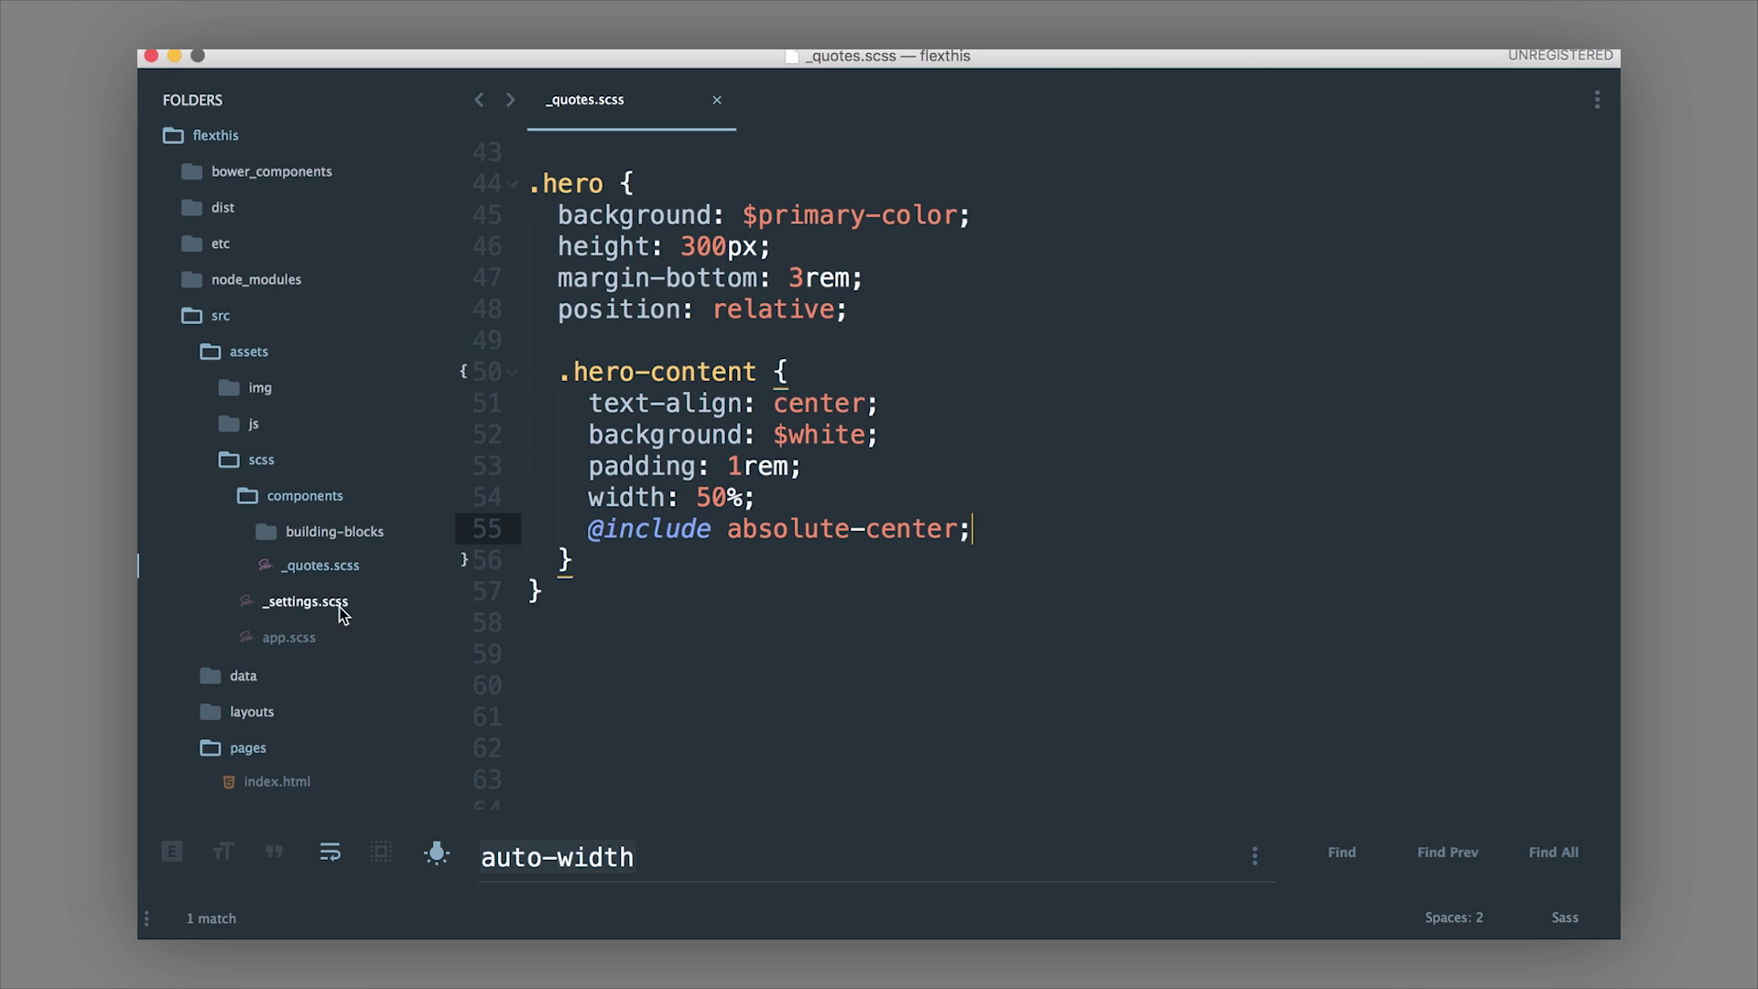
# Open _settings.scss, scroll through its contents, then switch to Chrome's sass-lang.com page.
pyautogui.click(289, 604)
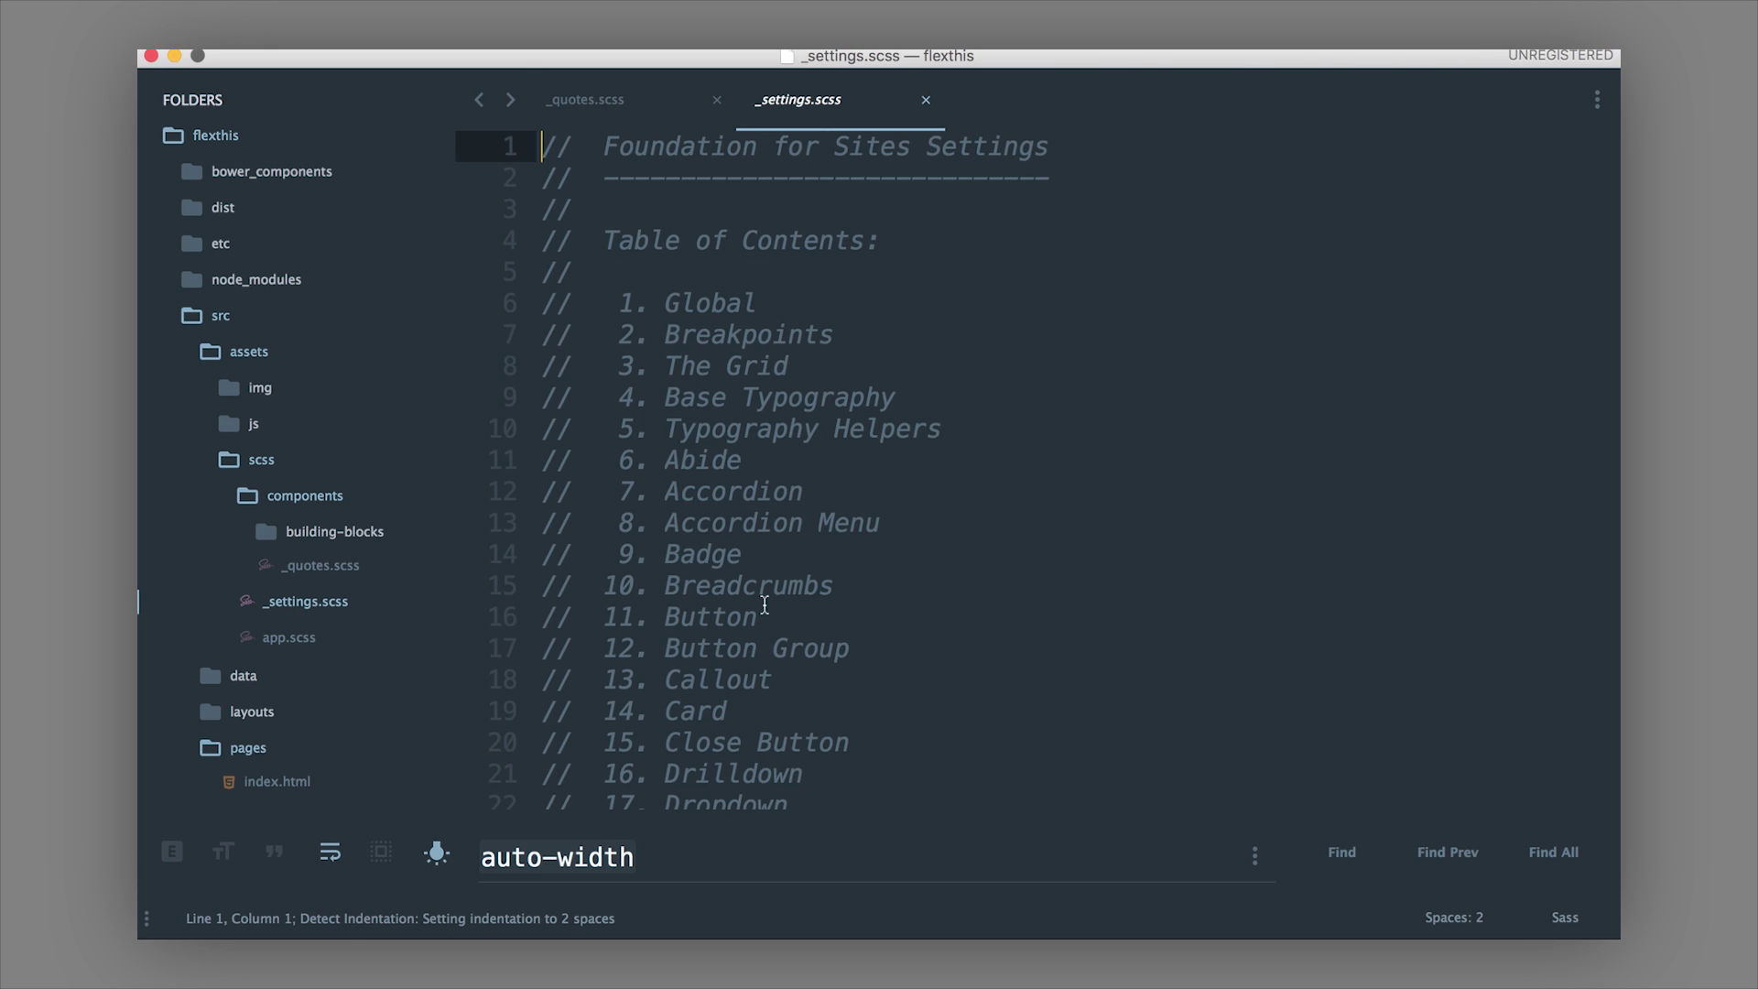
pyautogui.scroll(-15, 764, 606)
pyautogui.scroll(-1, 764, 606)
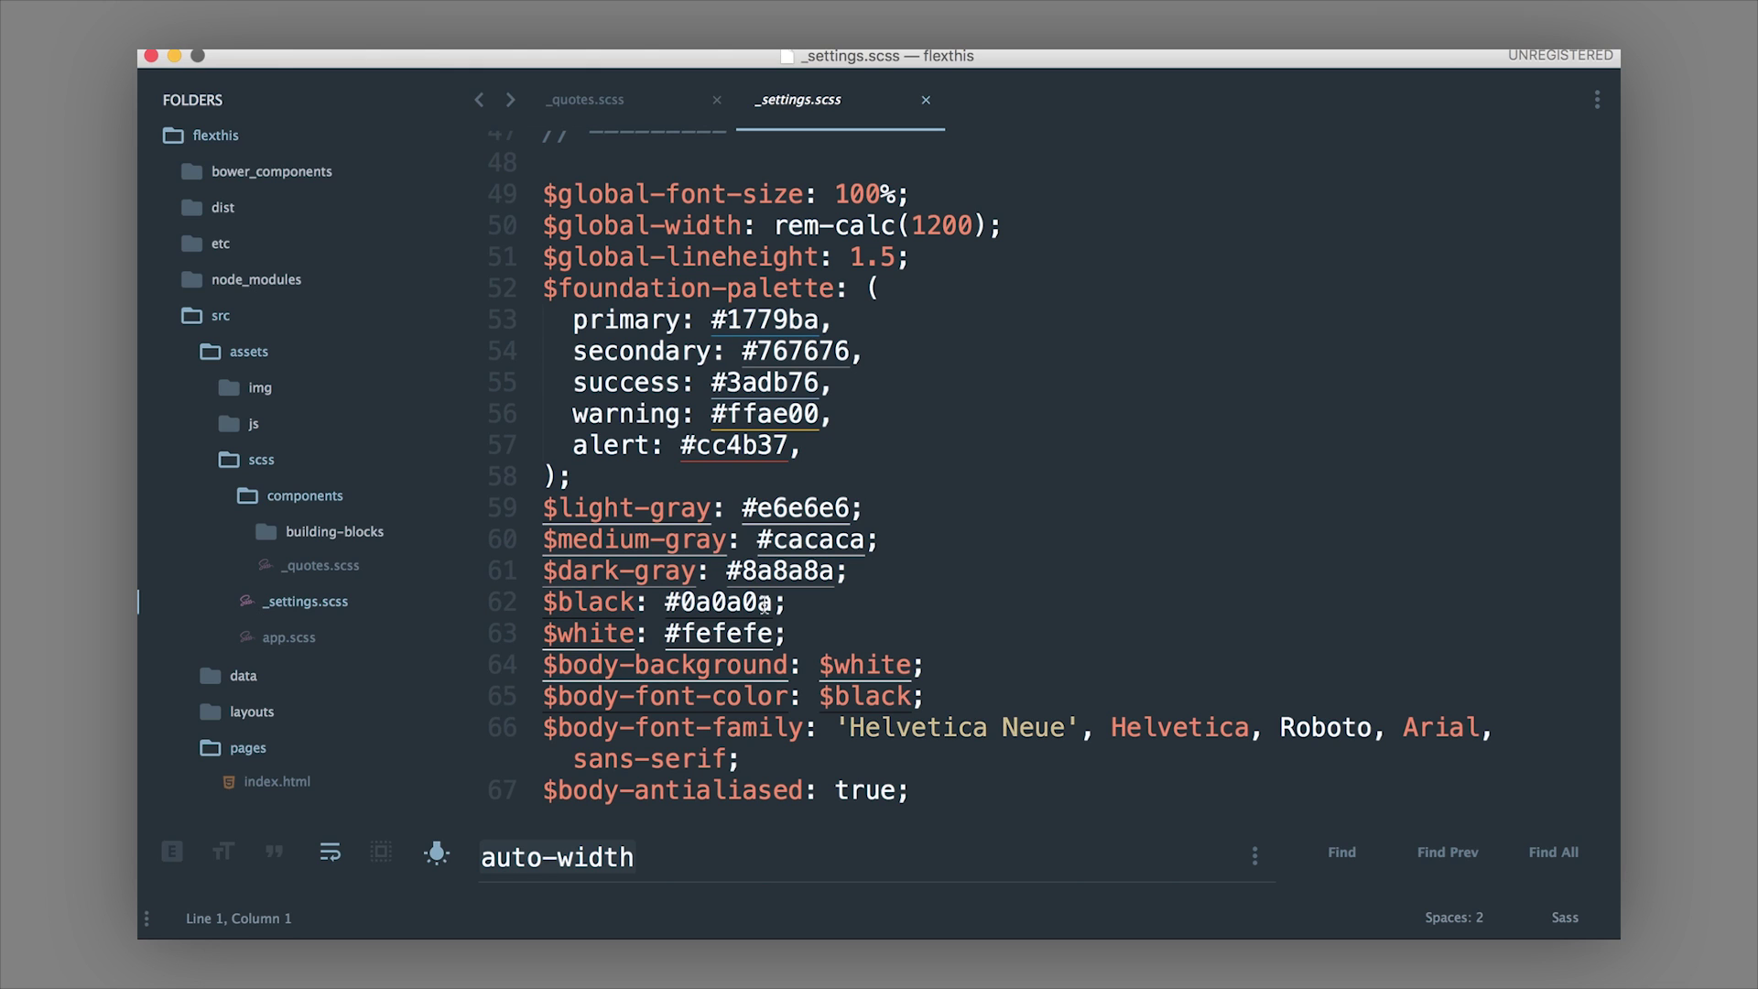
pyautogui.scroll(-1, 764, 606)
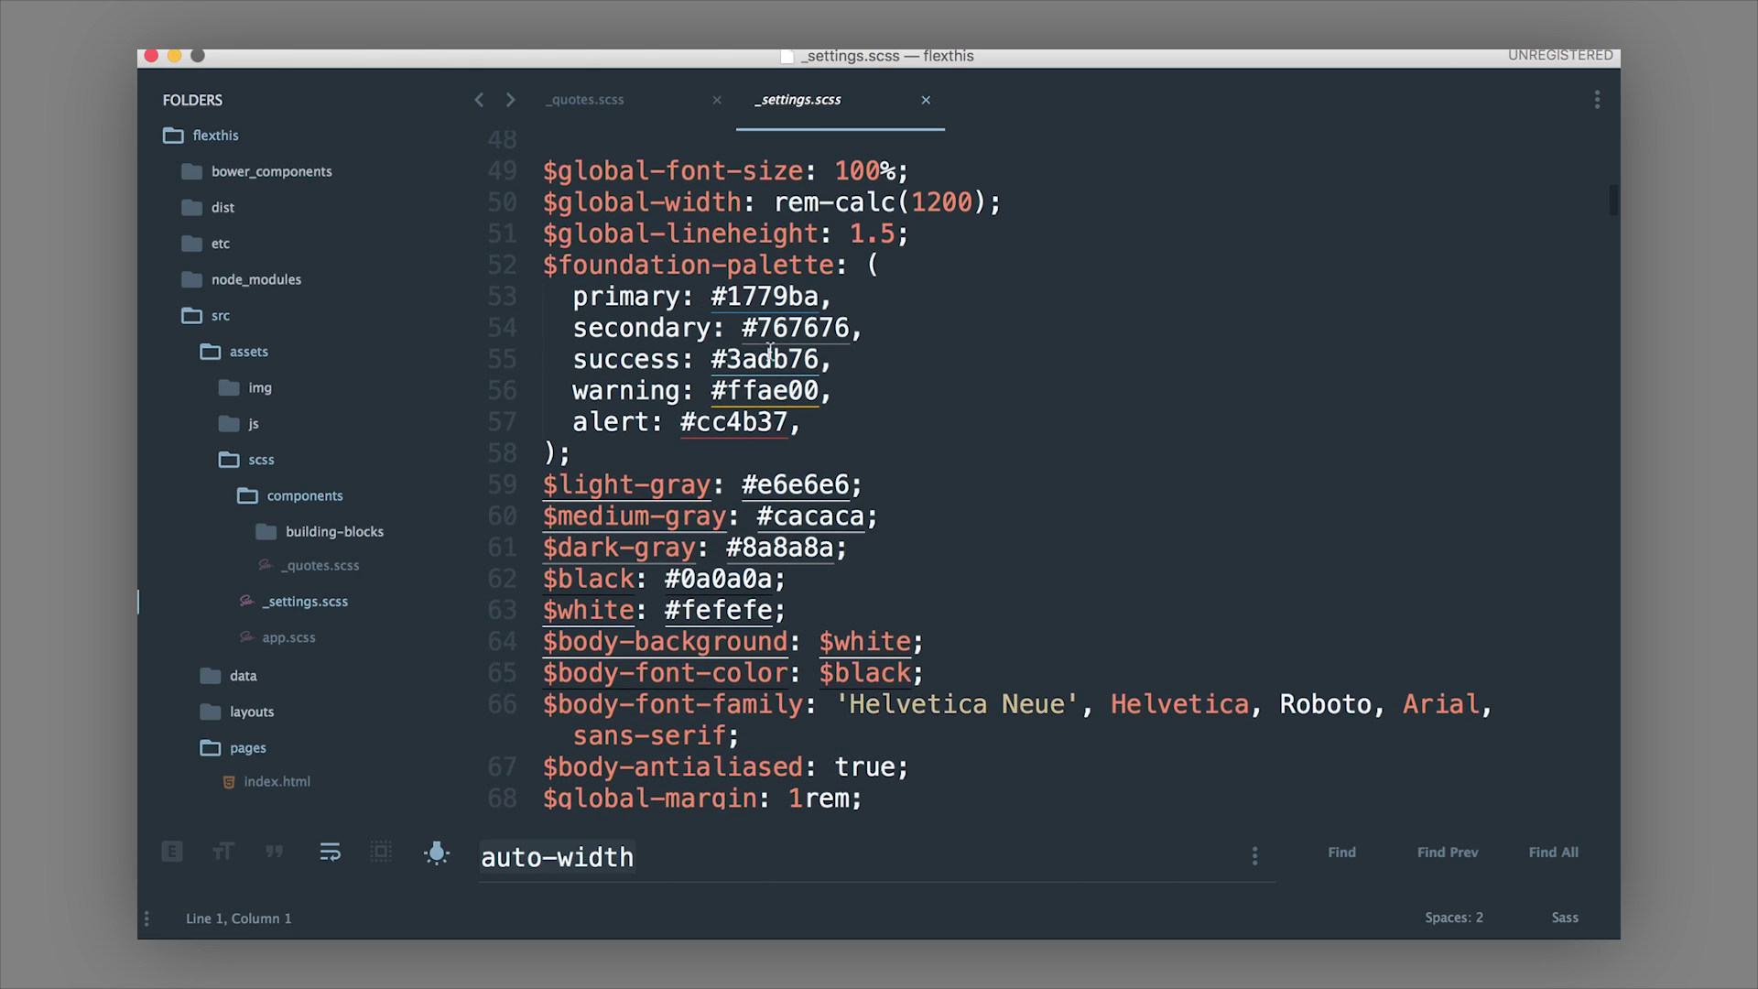
pyautogui.scroll(-6, 759, 520)
pyautogui.scroll(-4, 759, 520)
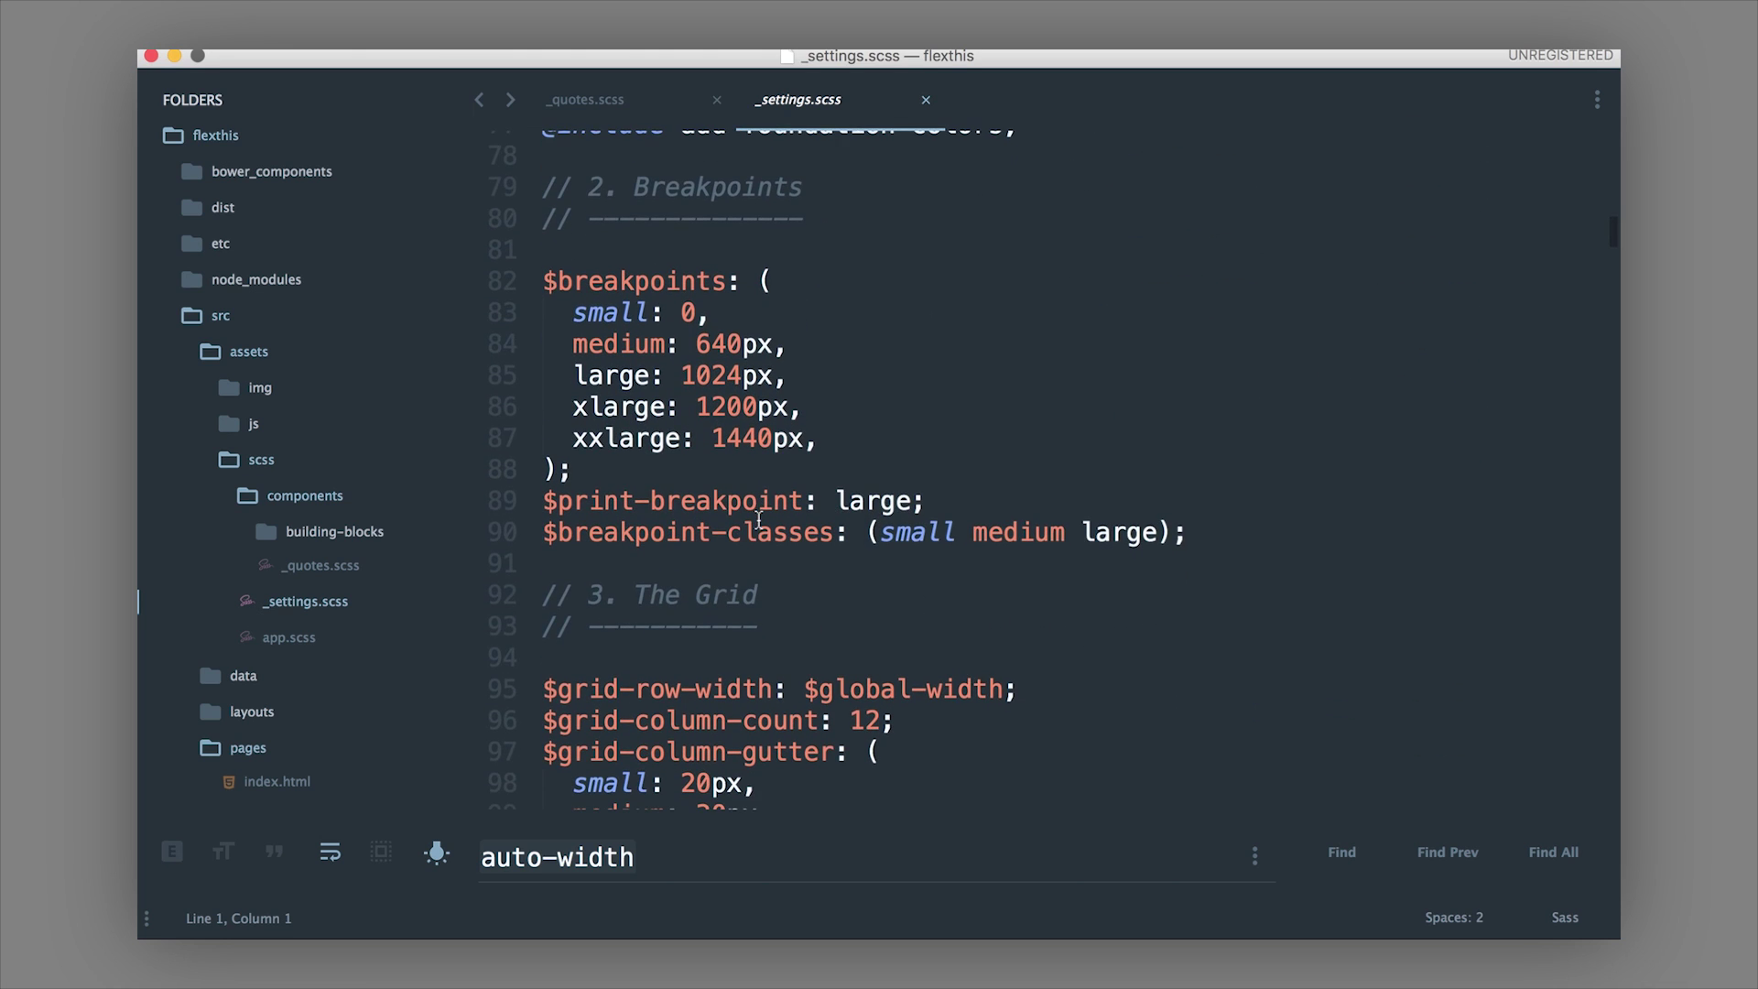
pyautogui.scroll(-1, 742, 392)
pyautogui.scroll(-5, 742, 392)
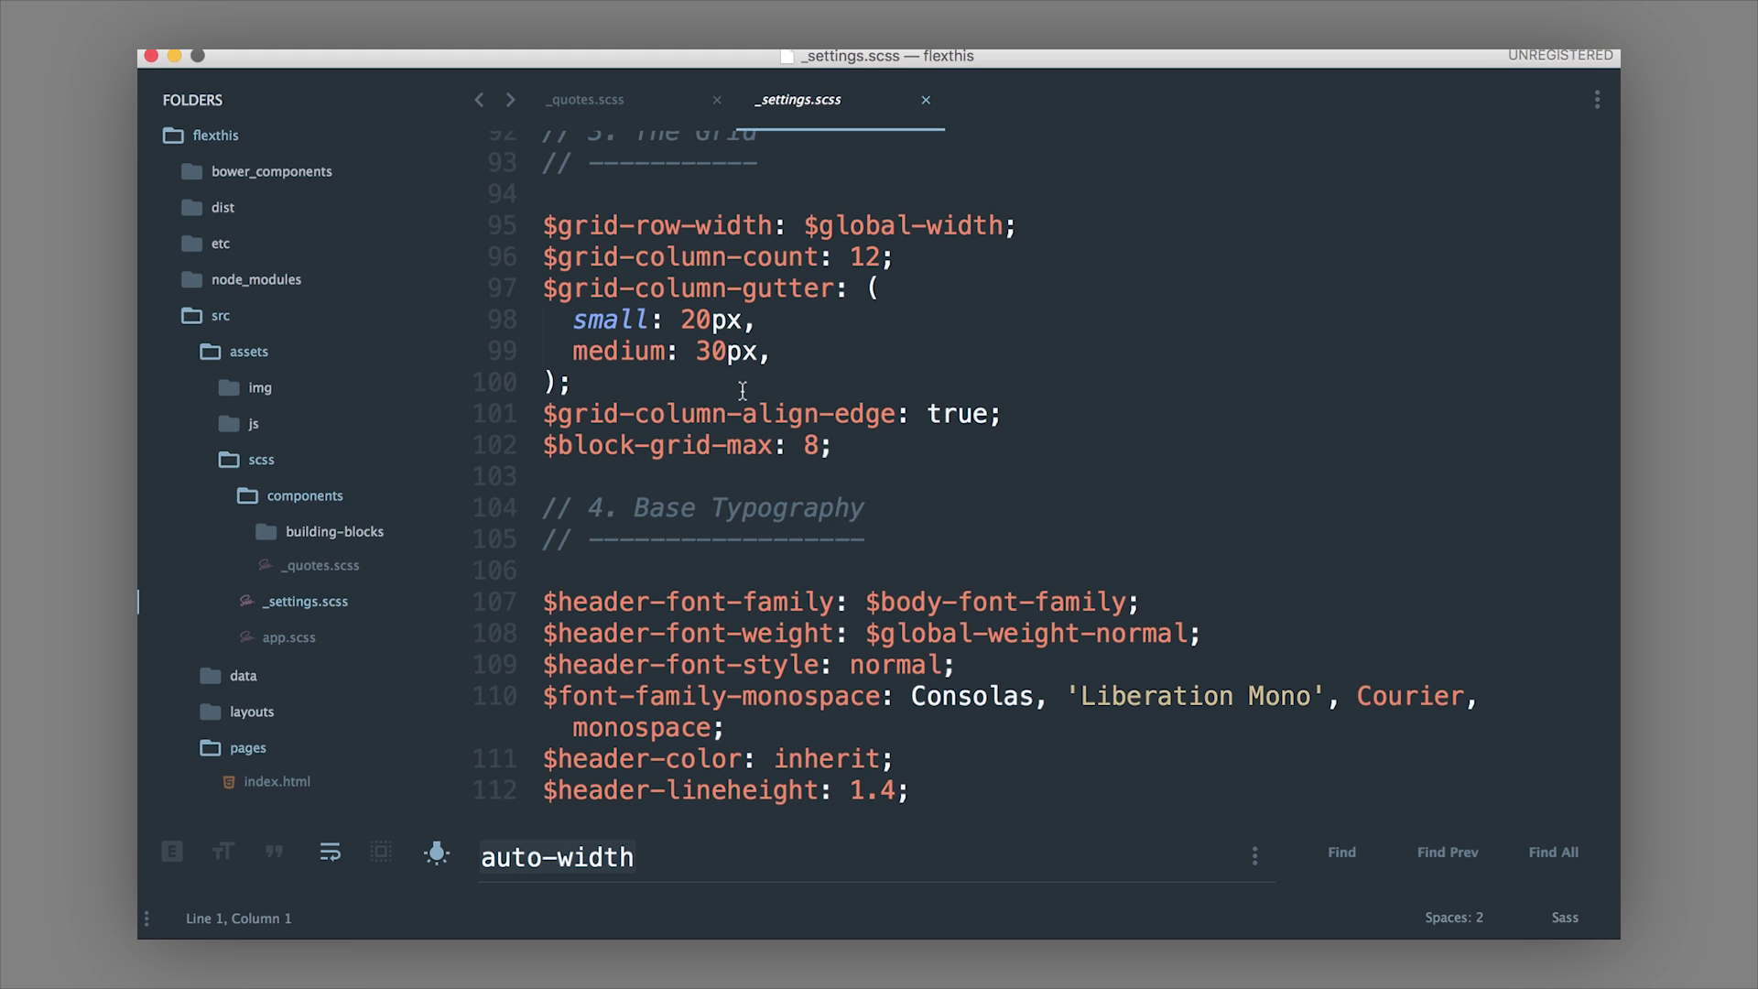
pyautogui.scroll(-8, 741, 391)
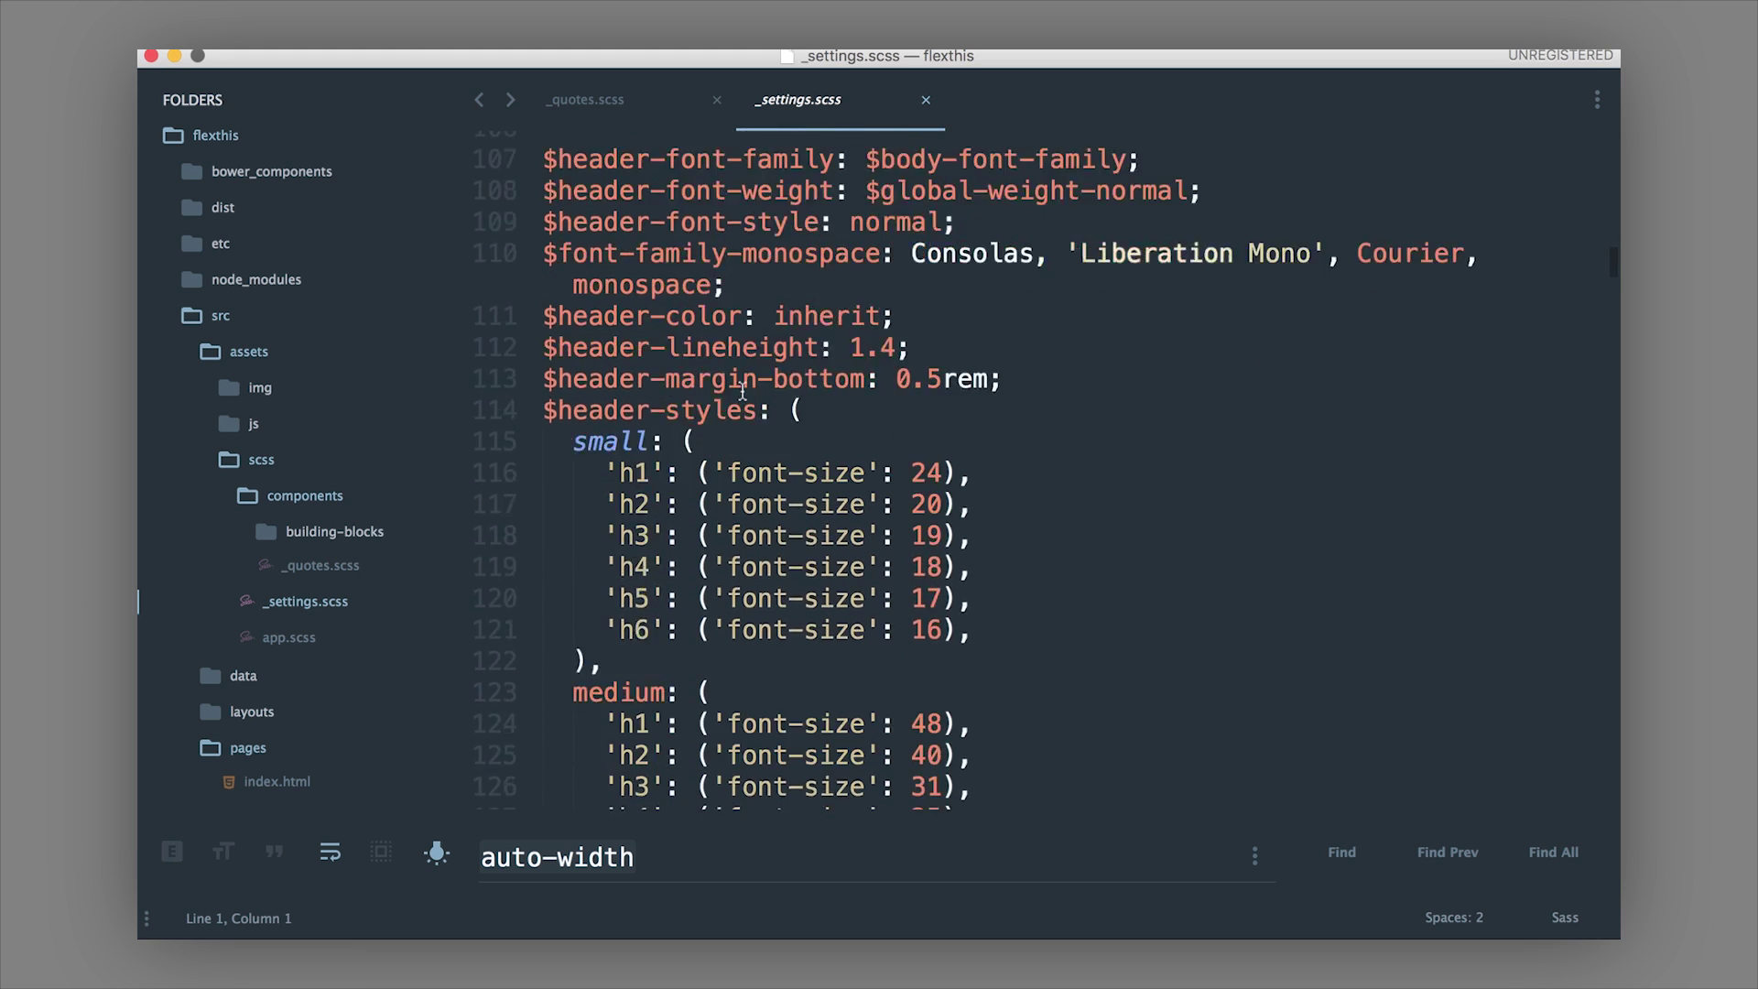
pyautogui.scroll(-4, 741, 391)
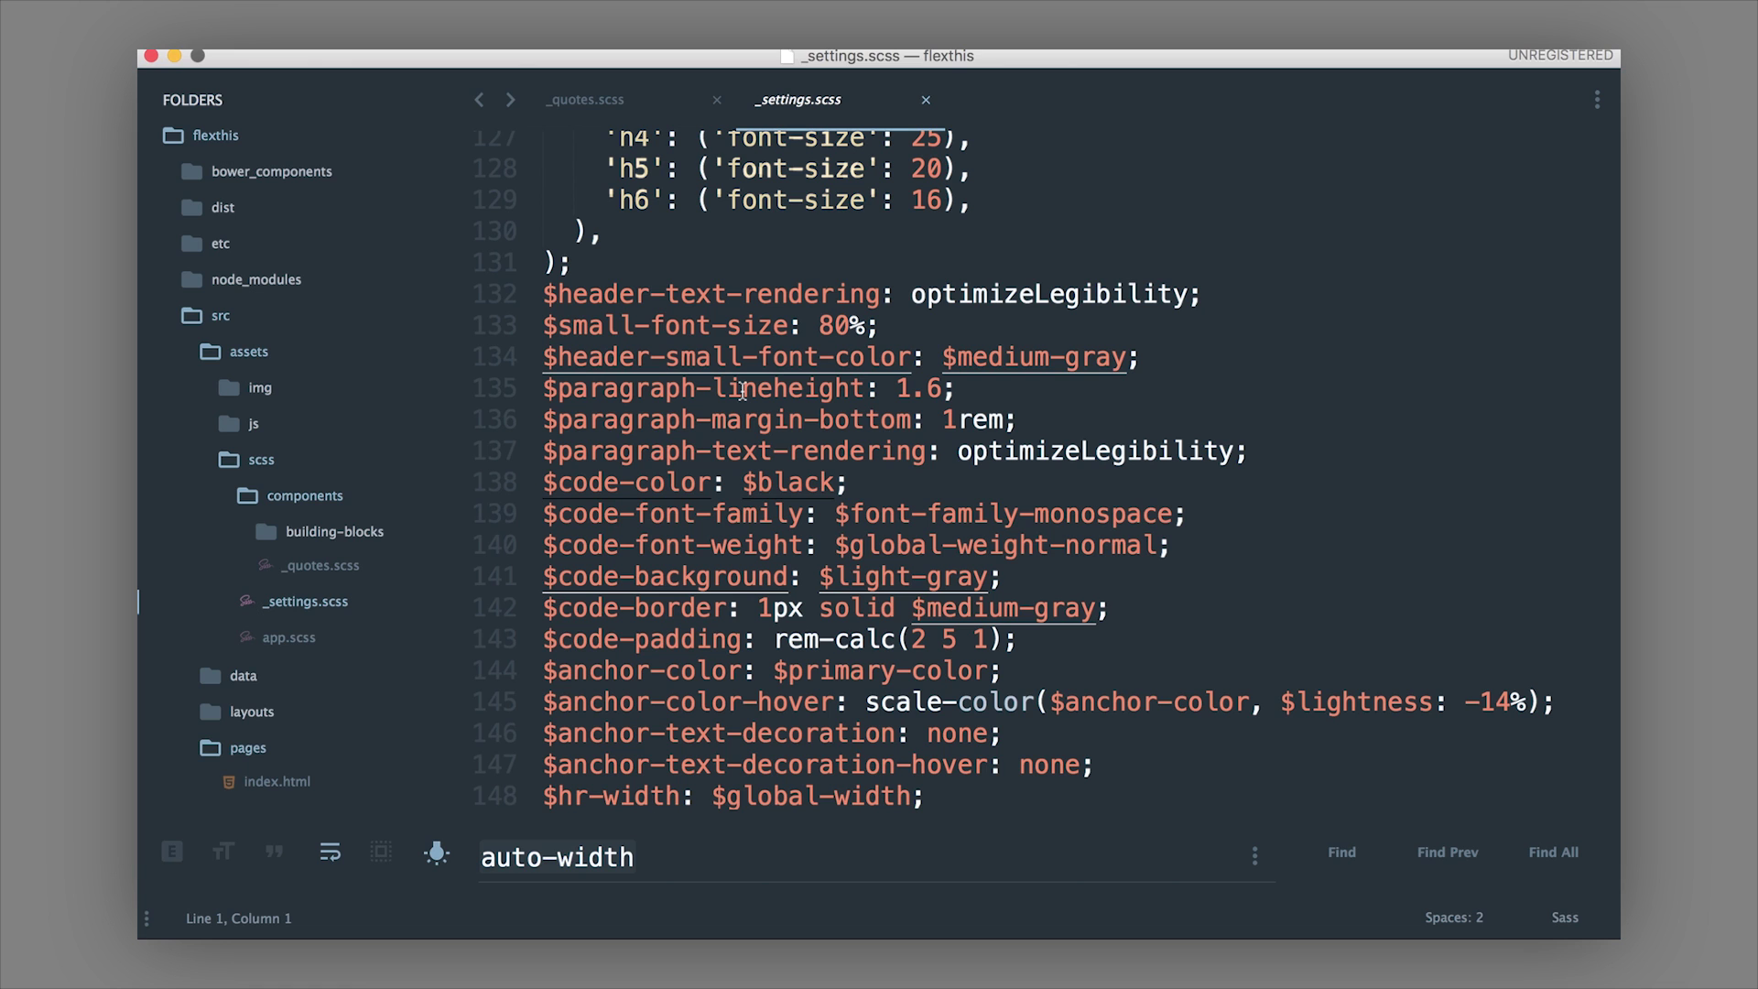
pyautogui.scroll(-1, 742, 391)
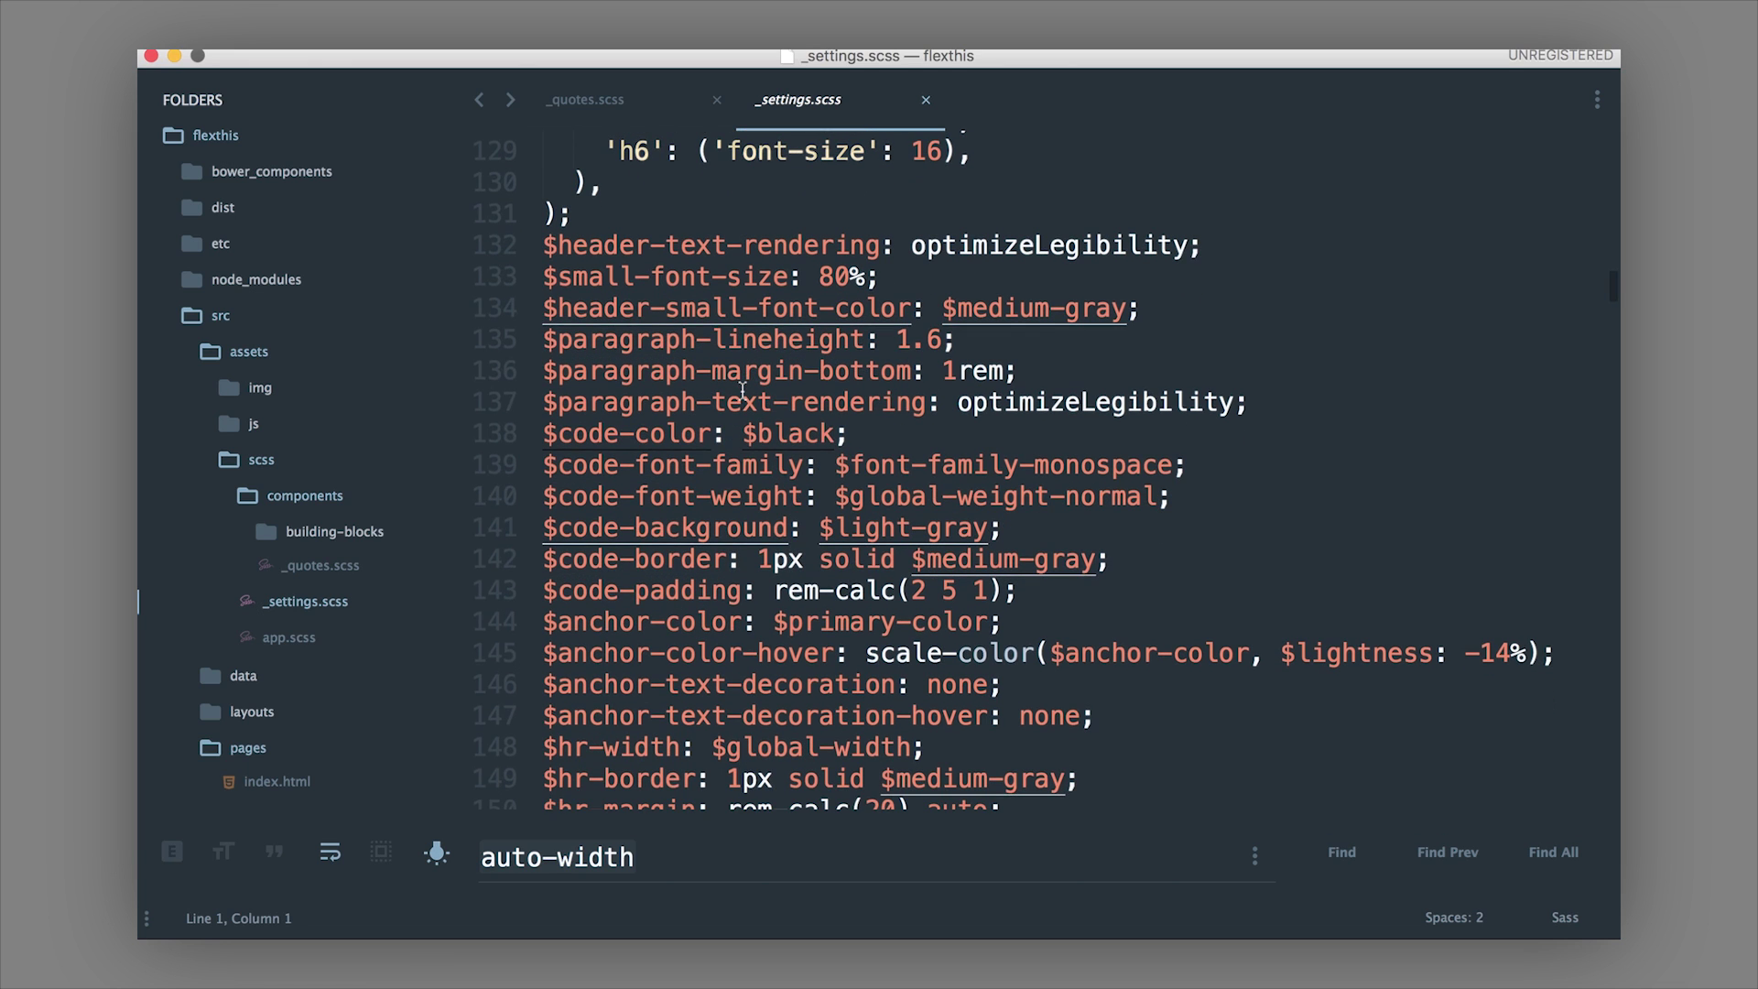
pyautogui.press('super+Tab')
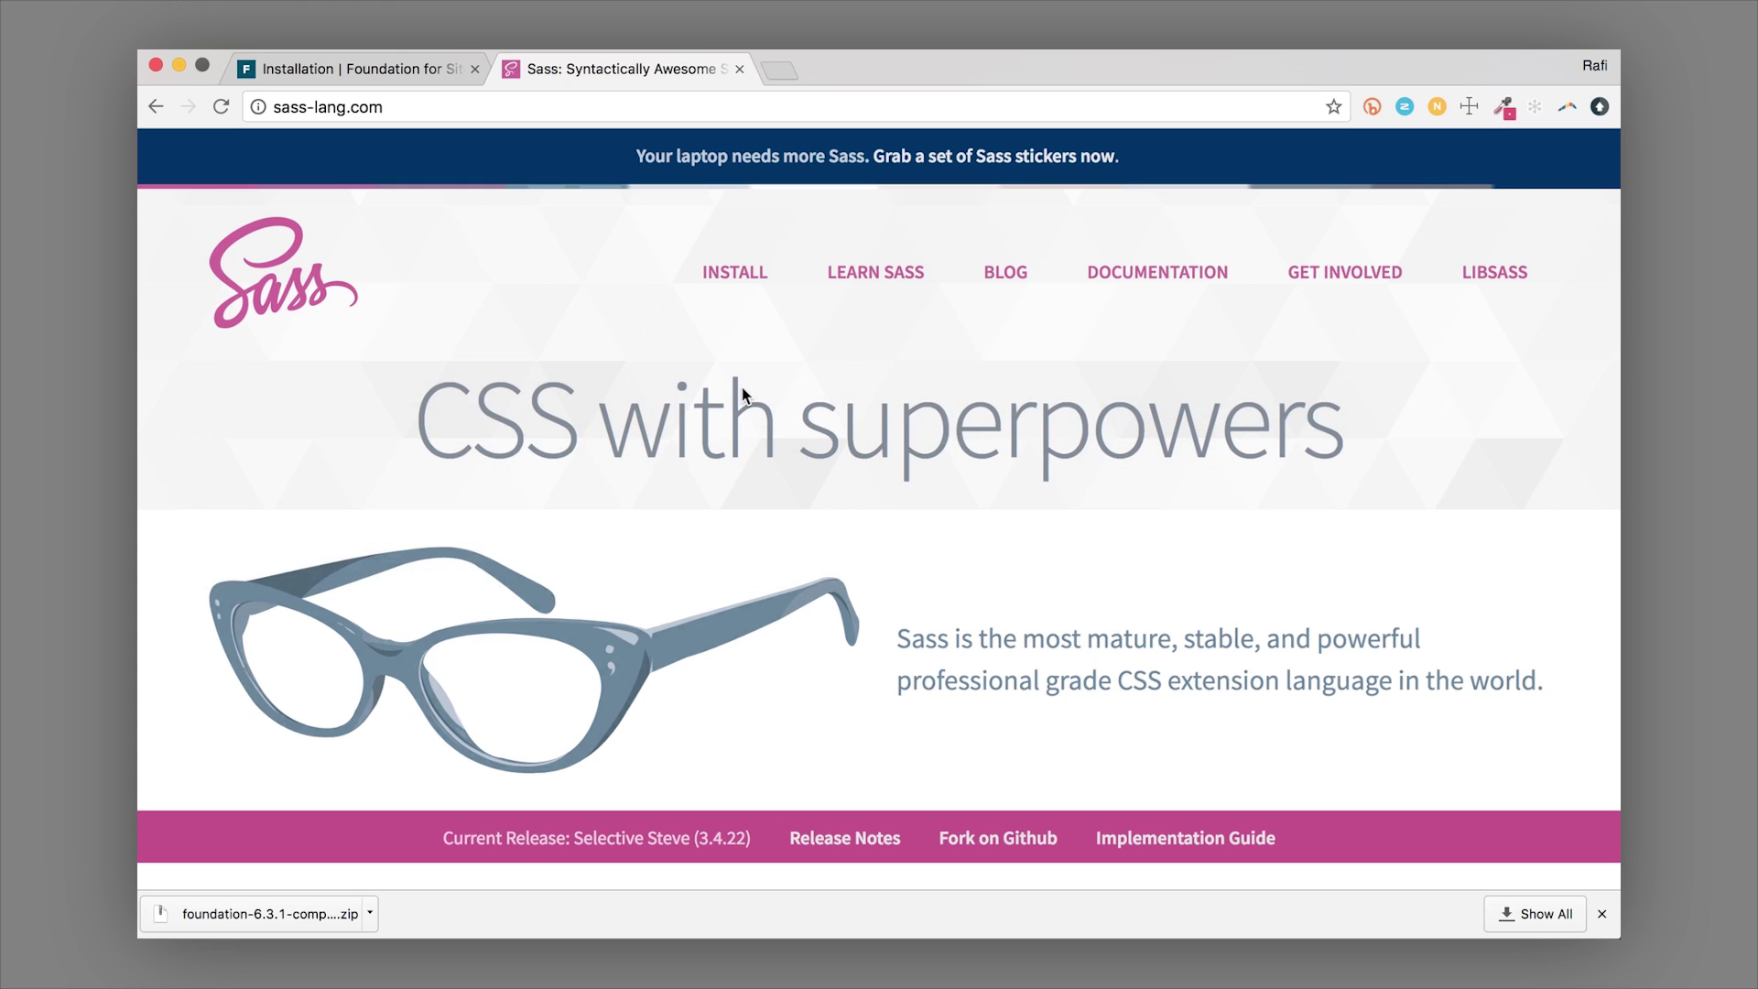
# Switch to the 'Installation | Foundation for Sites' tab showing the foundation-cli install commands.
pyautogui.click(415, 66)
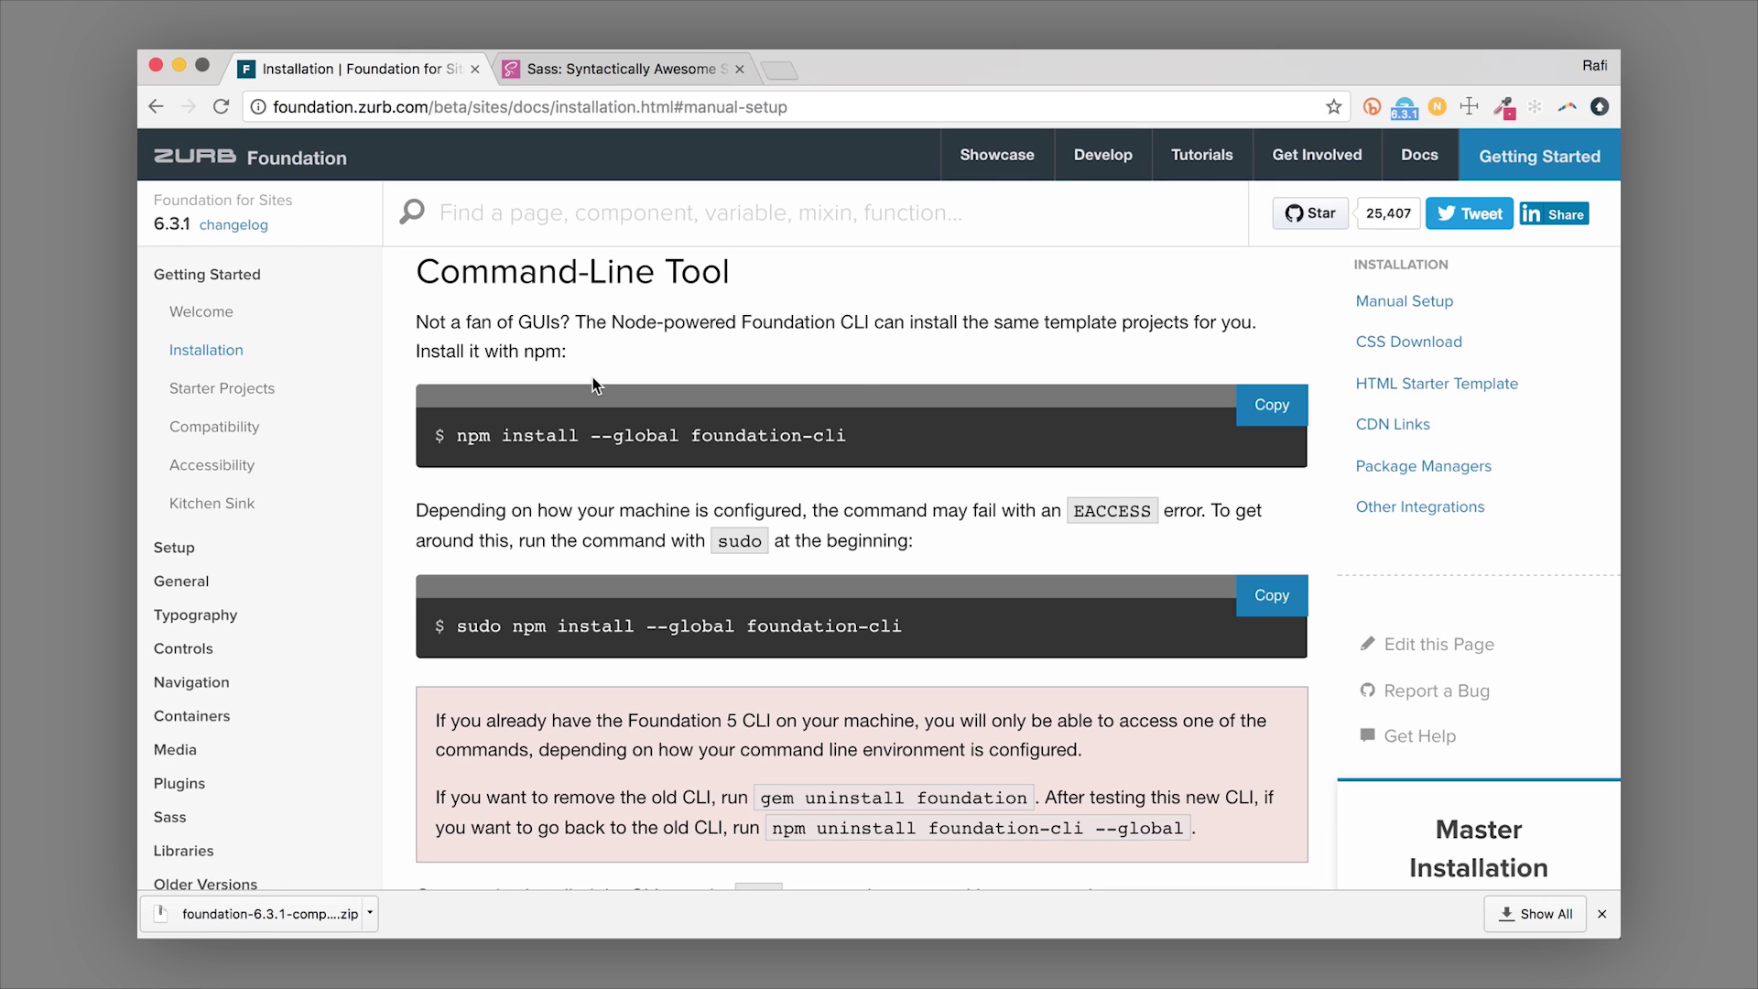
# Open Terminal from the Dock and run foundation new.
pyautogui.moveTo(806, 915)
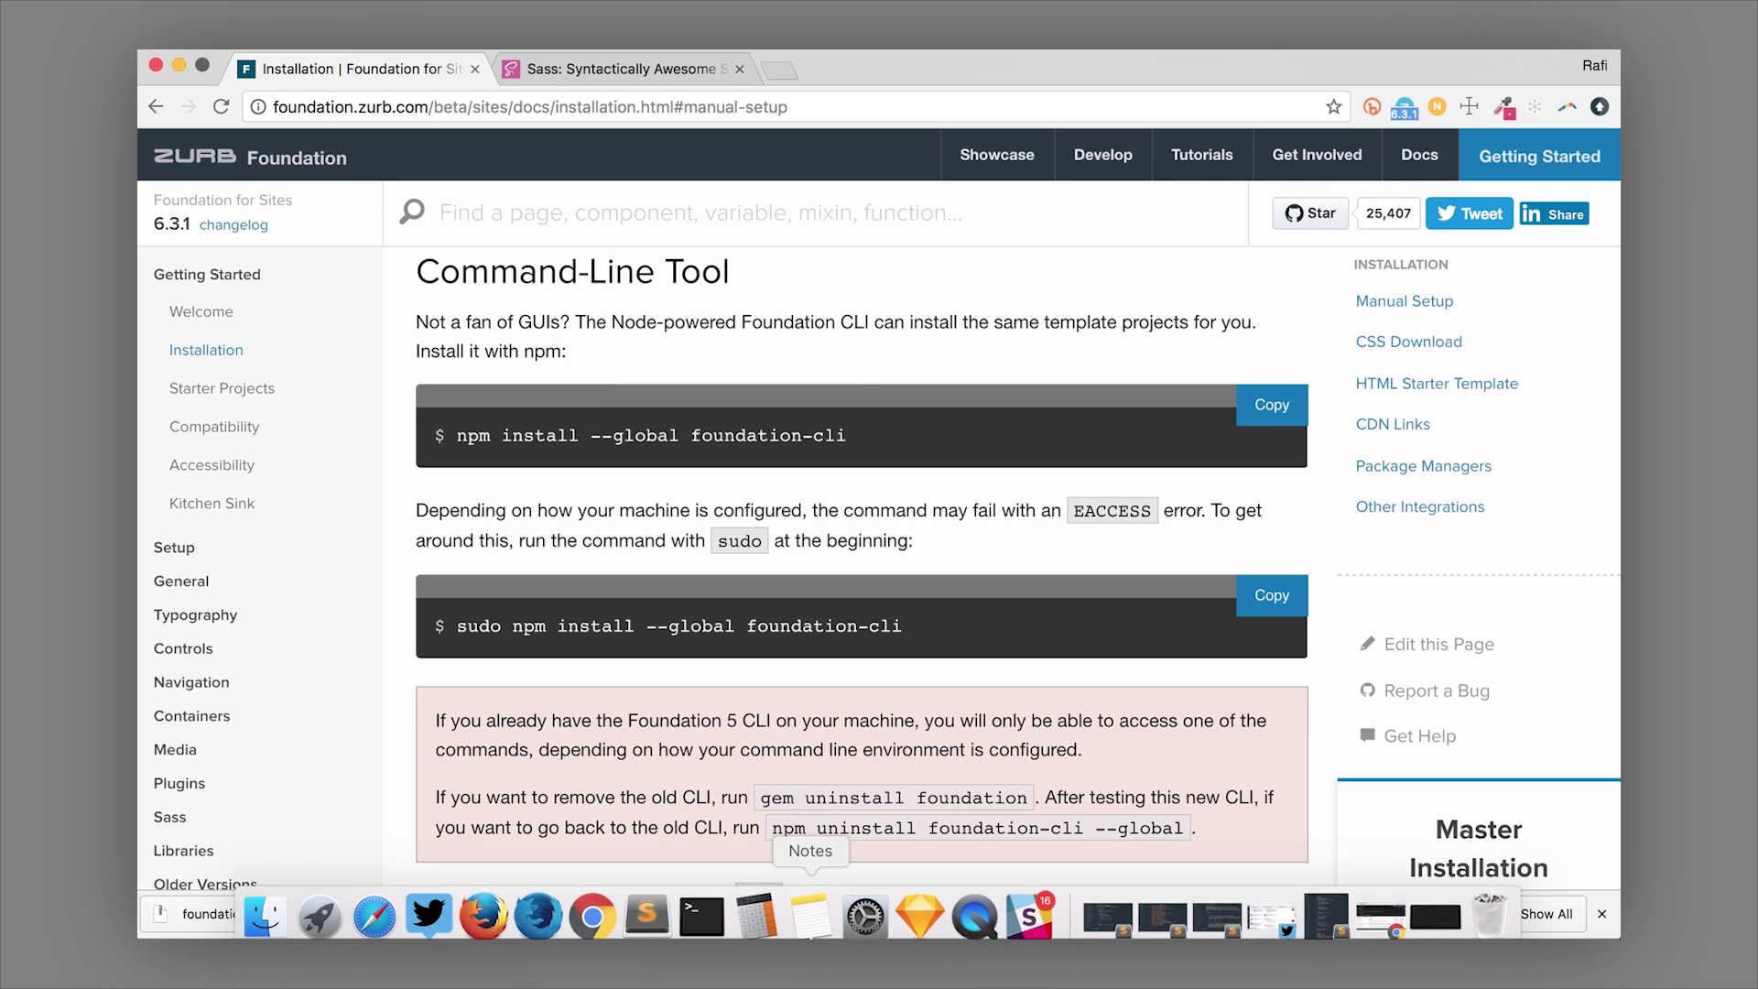
pyautogui.click(698, 911)
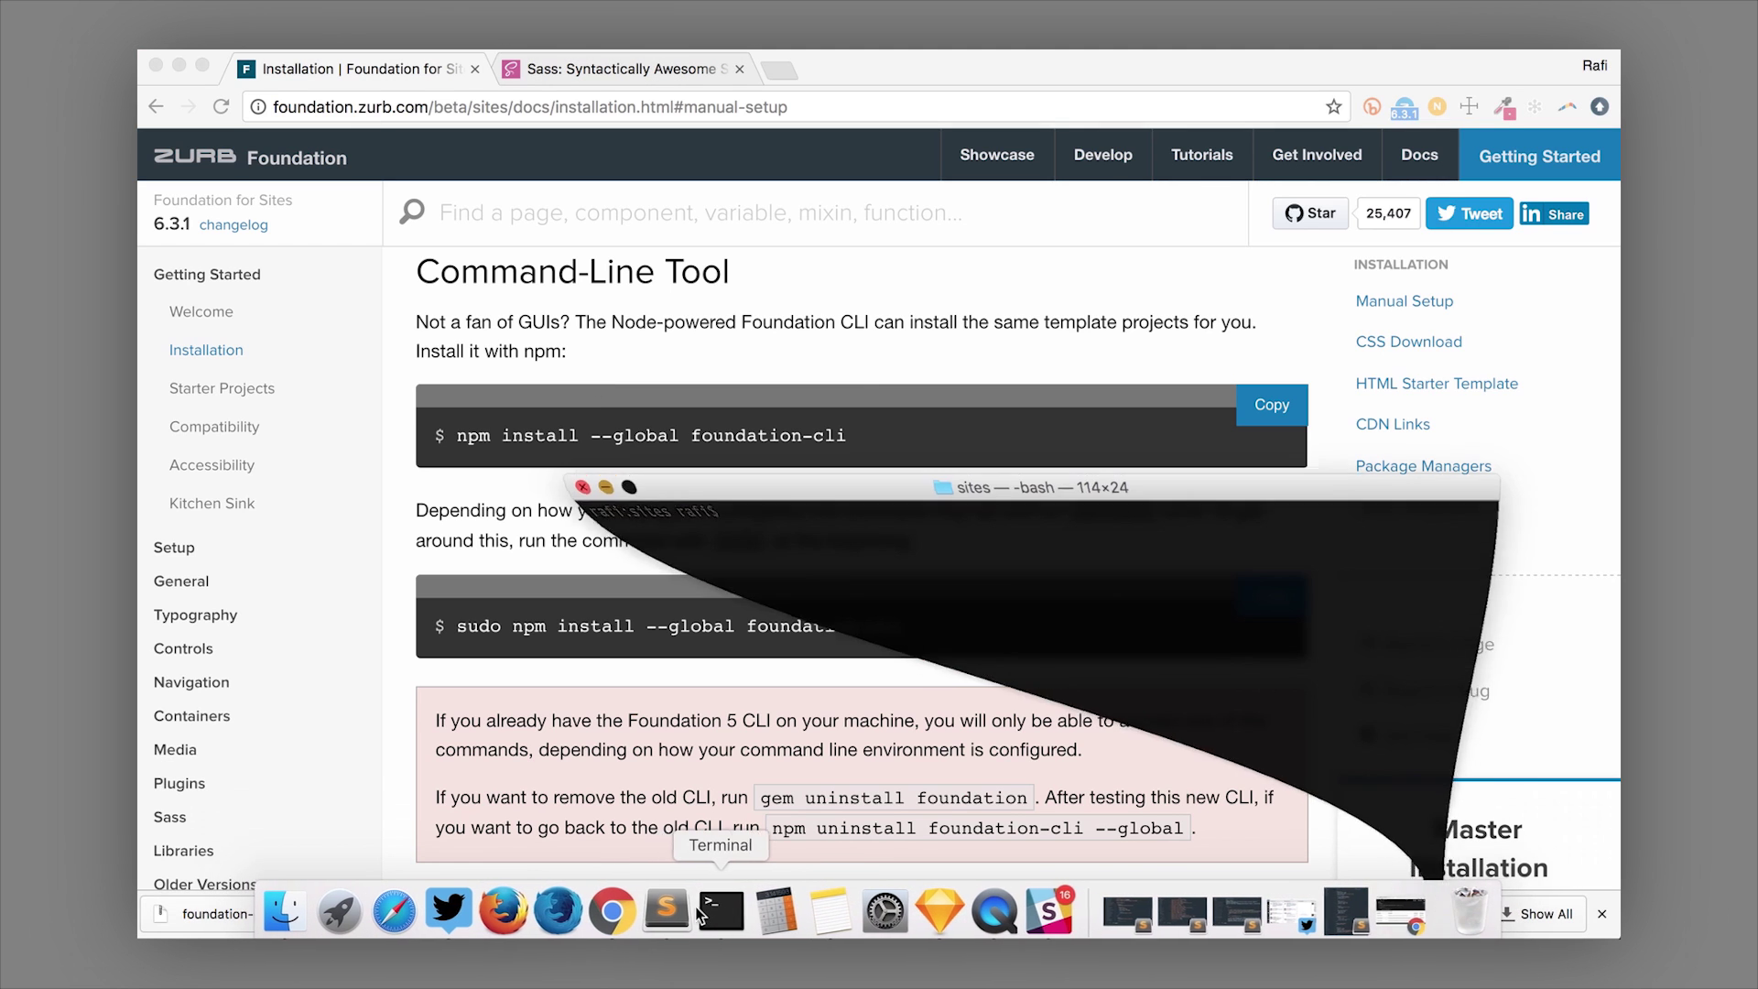
pyautogui.write('foundation')
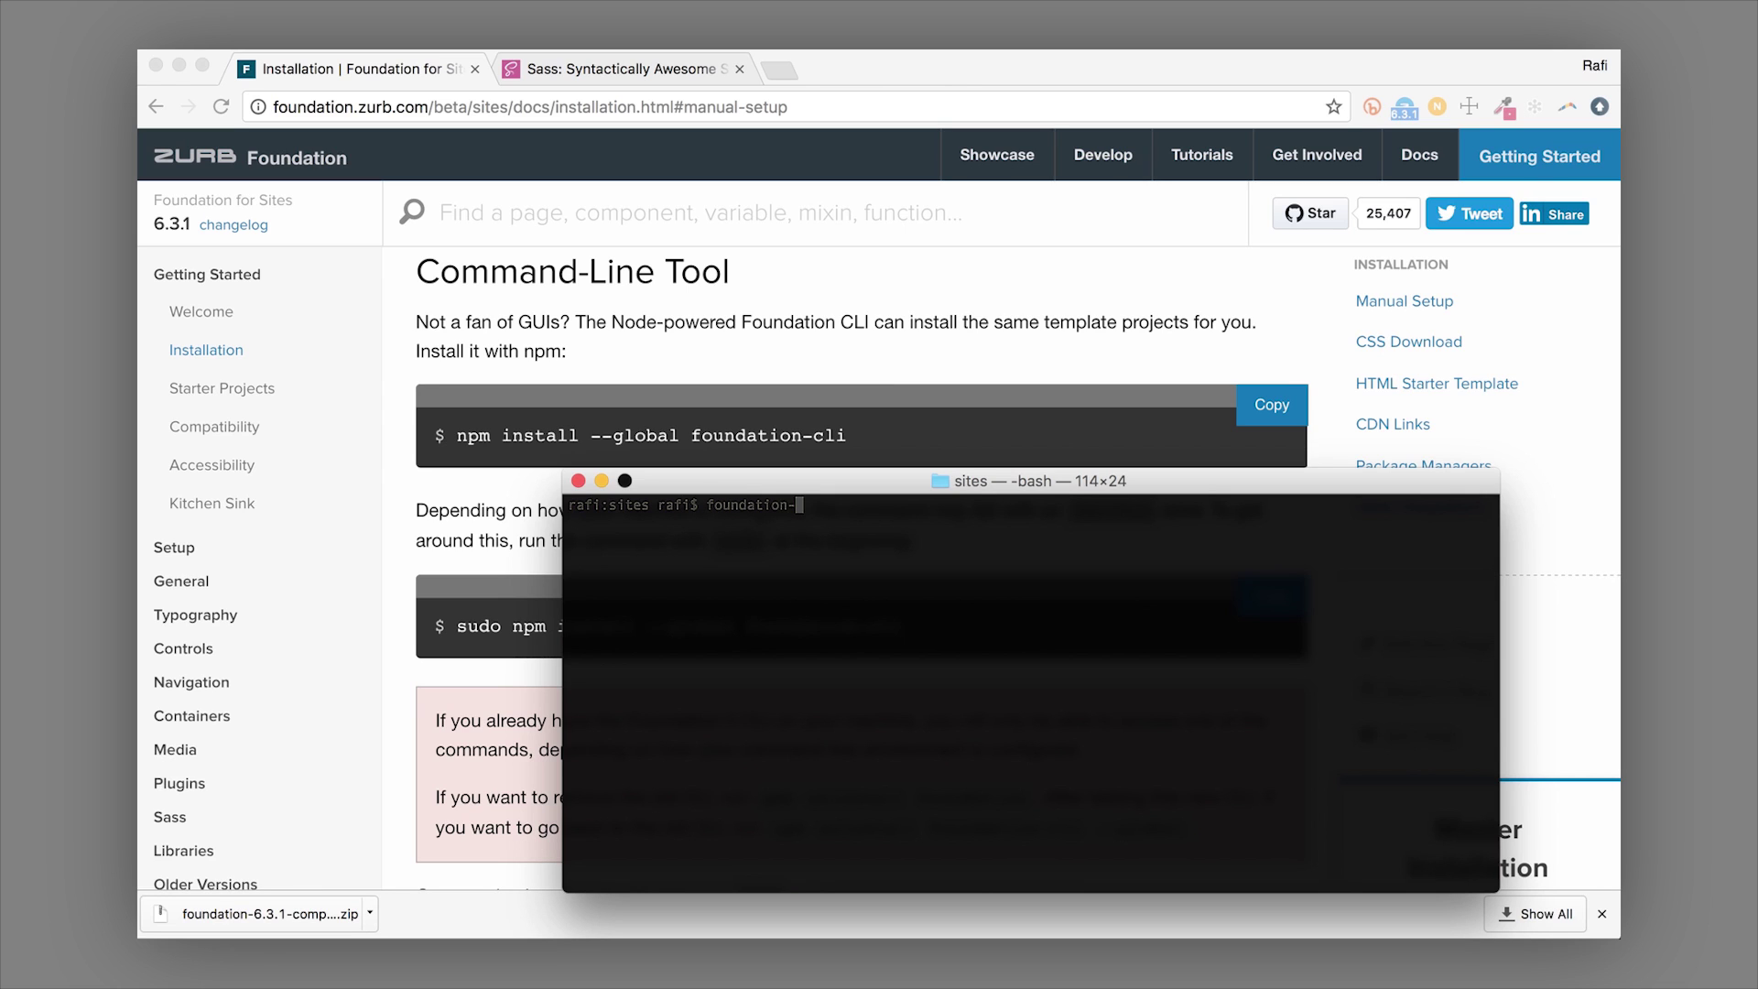
pyautogui.press('BackSpace')
pyautogui.write('-')
pyautogui.press('BackSpace')
pyautogui.write('new')
pyautogui.press('Return')
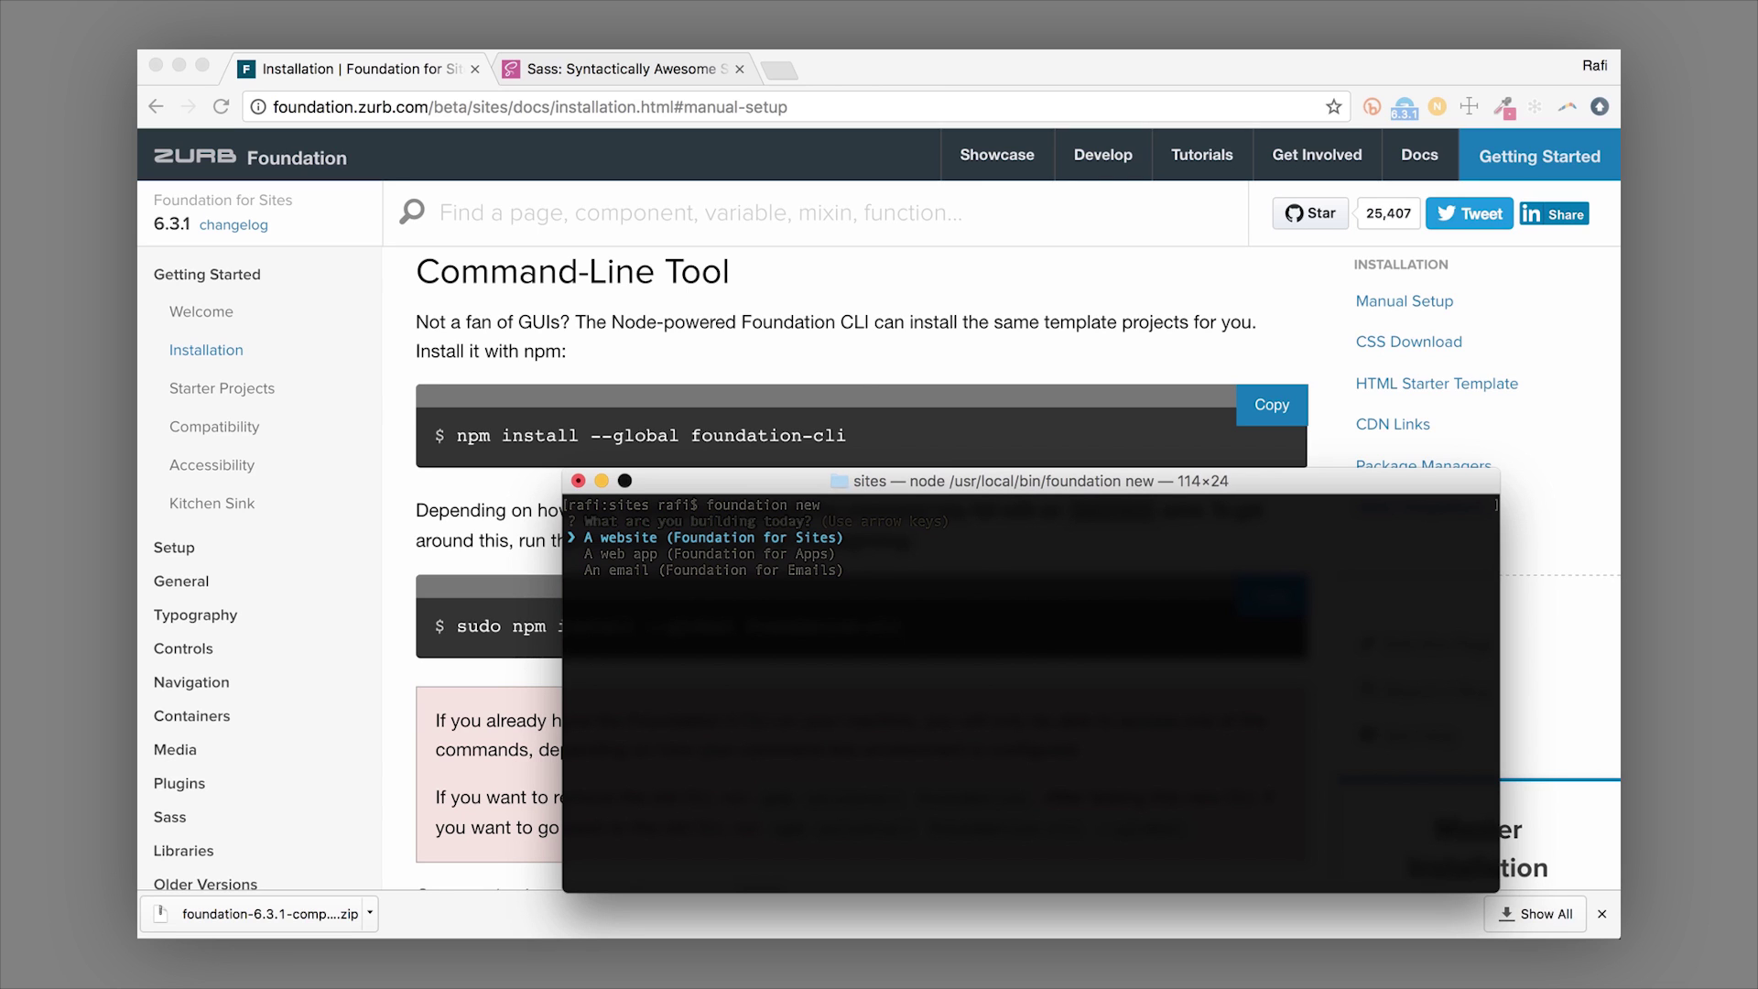
# Choose A website, name the project imthebest, pick ZURB Template, then return to Chrome's docs.
pyautogui.press('Down')
pyautogui.press('Down')
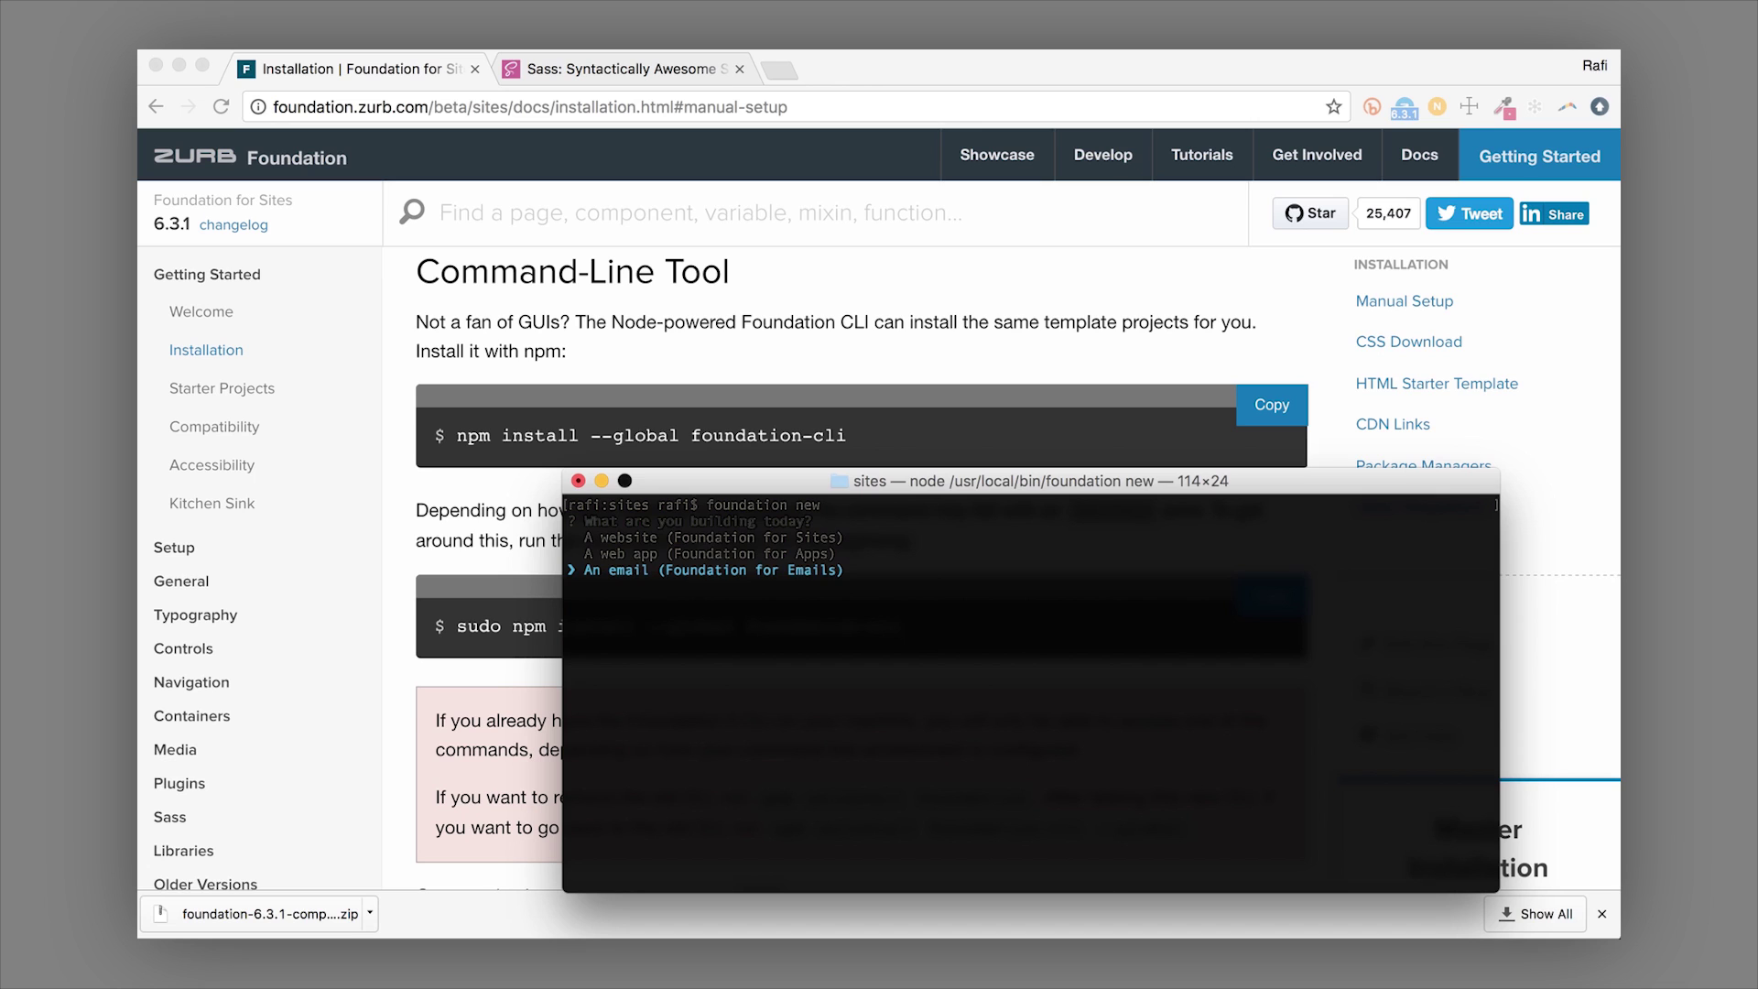
pyautogui.press('Up')
pyautogui.press('Up')
pyautogui.press('Return')
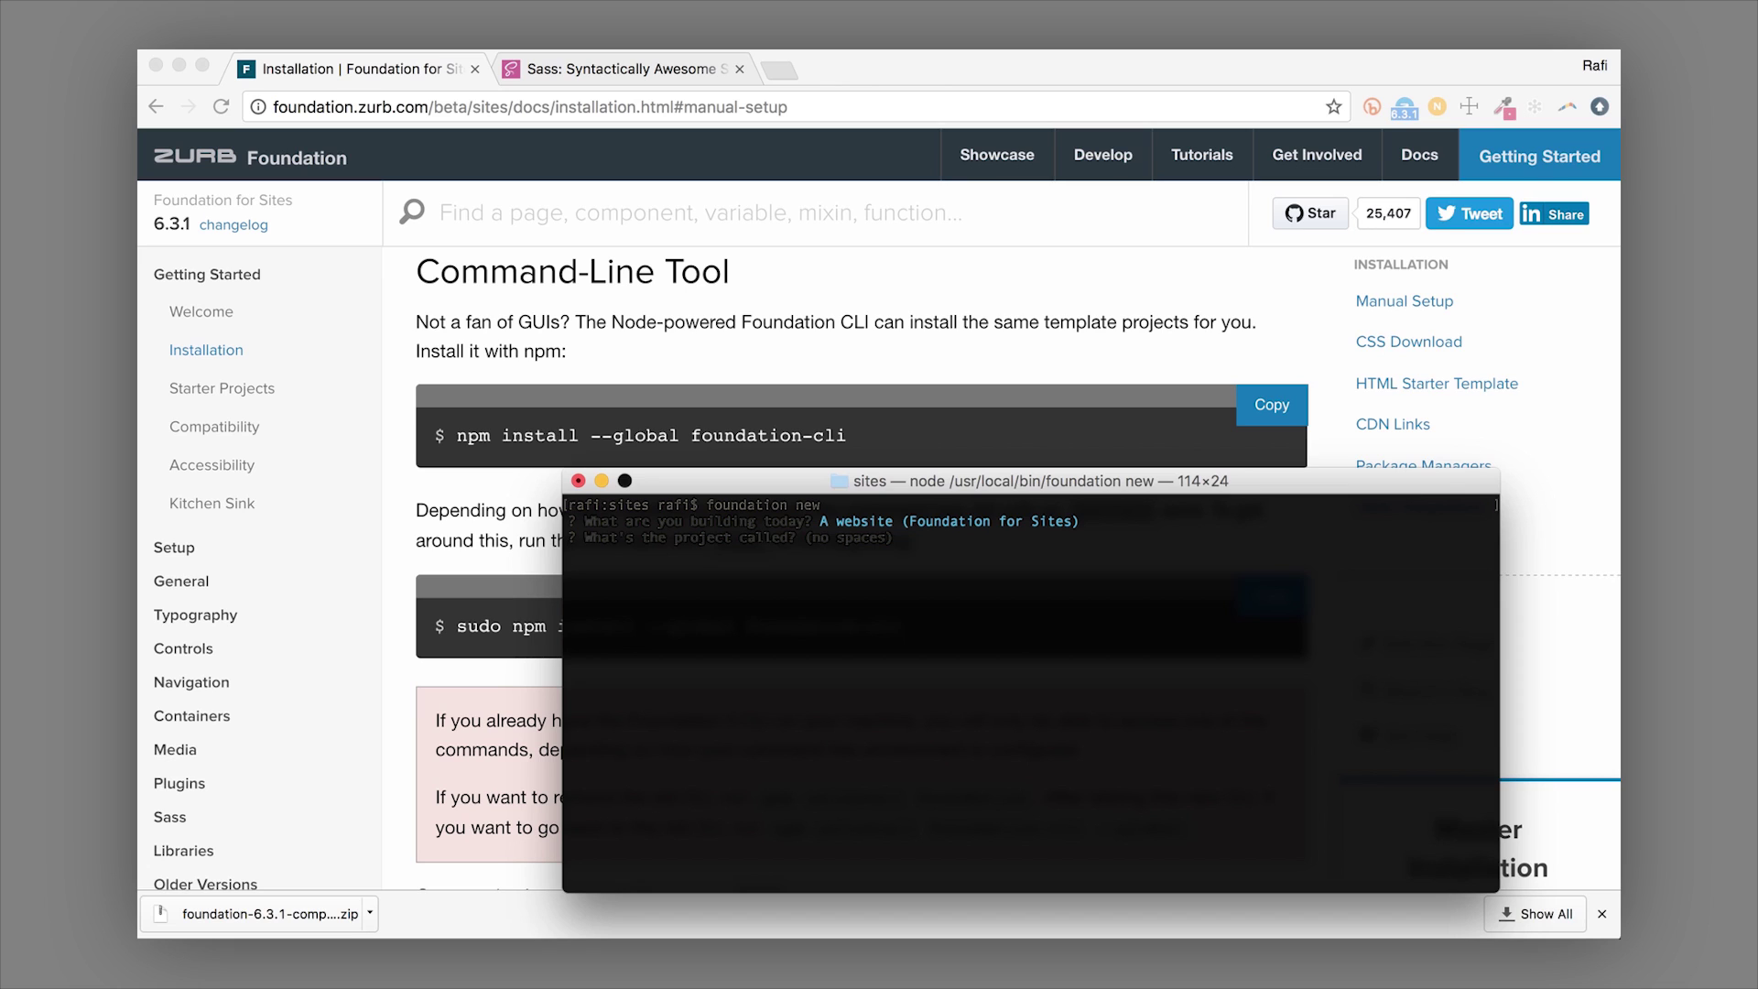
pyautogui.write('imthebest')
pyautogui.press('Return')
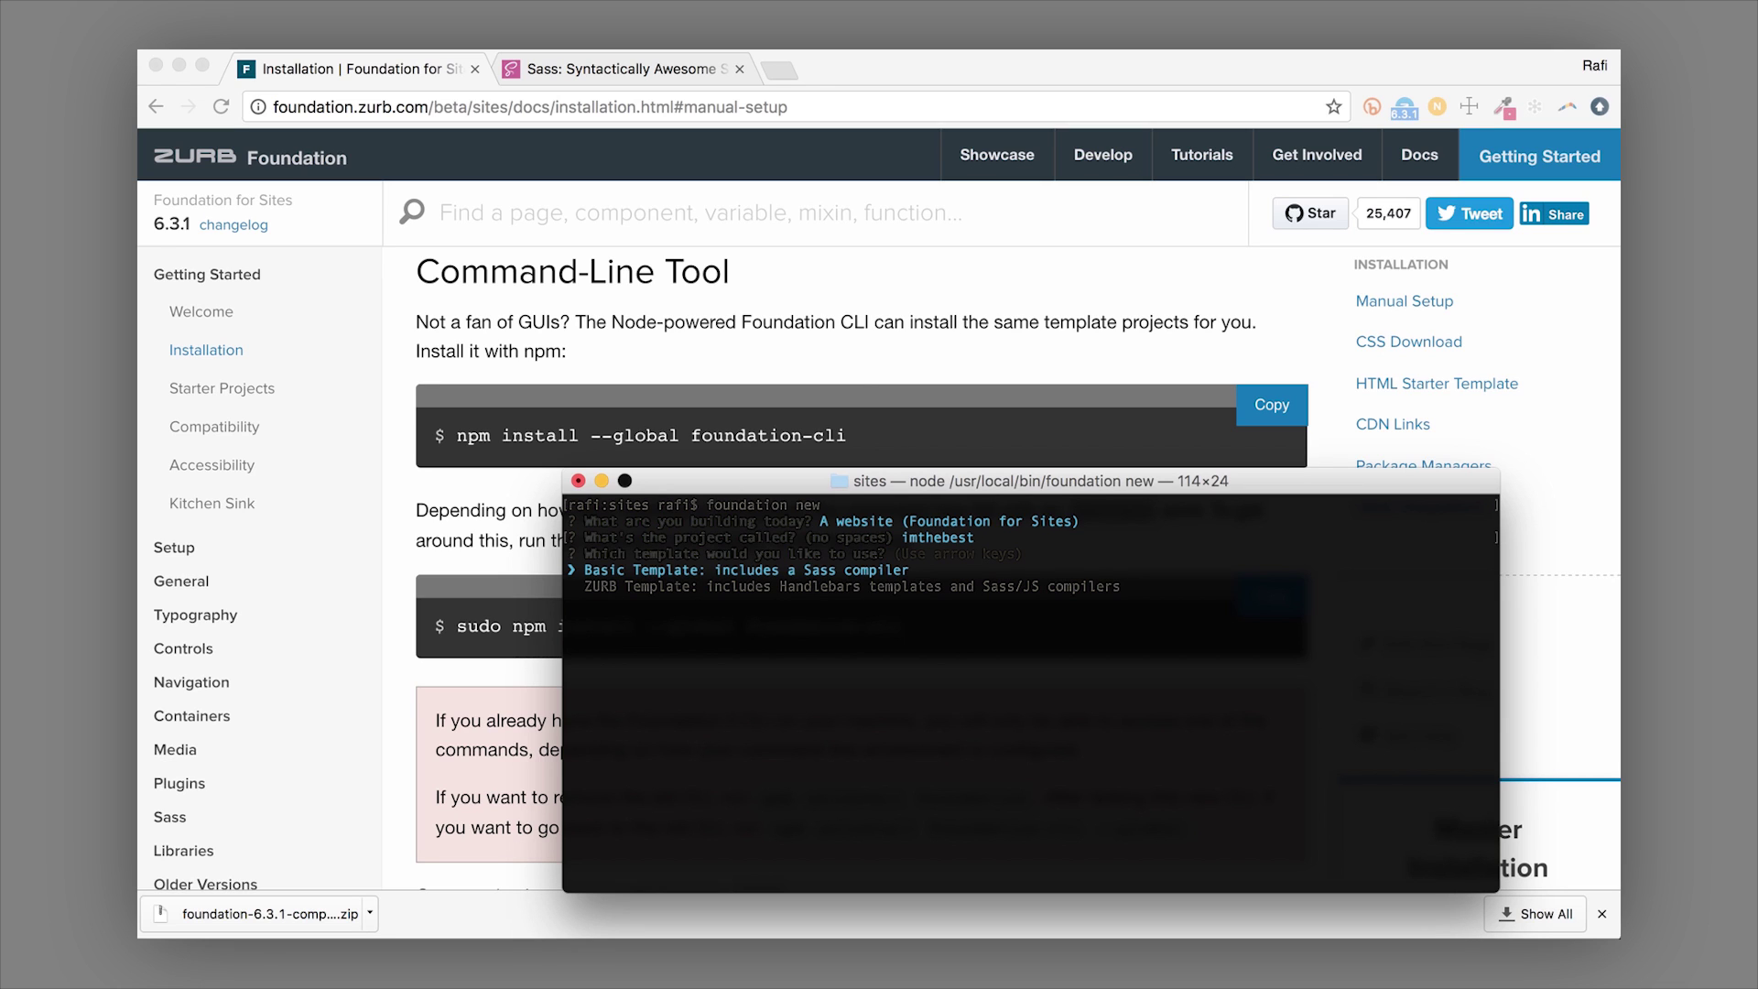
pyautogui.press('Down')
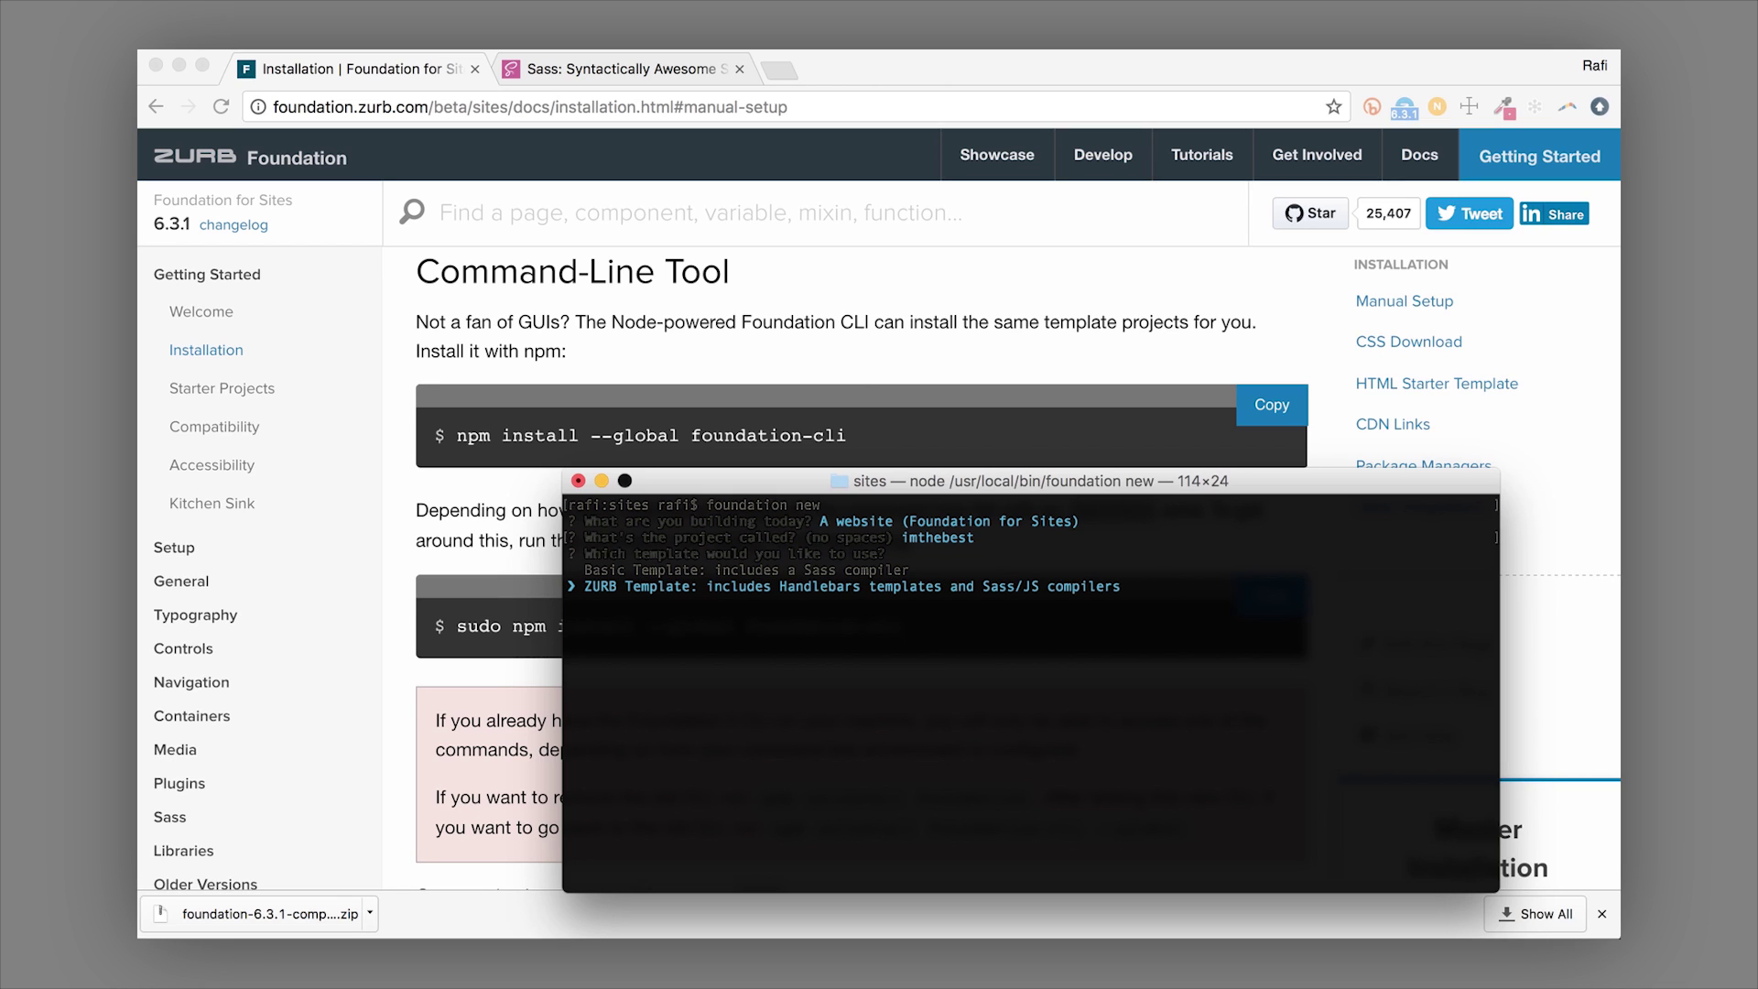
pyautogui.press('Return')
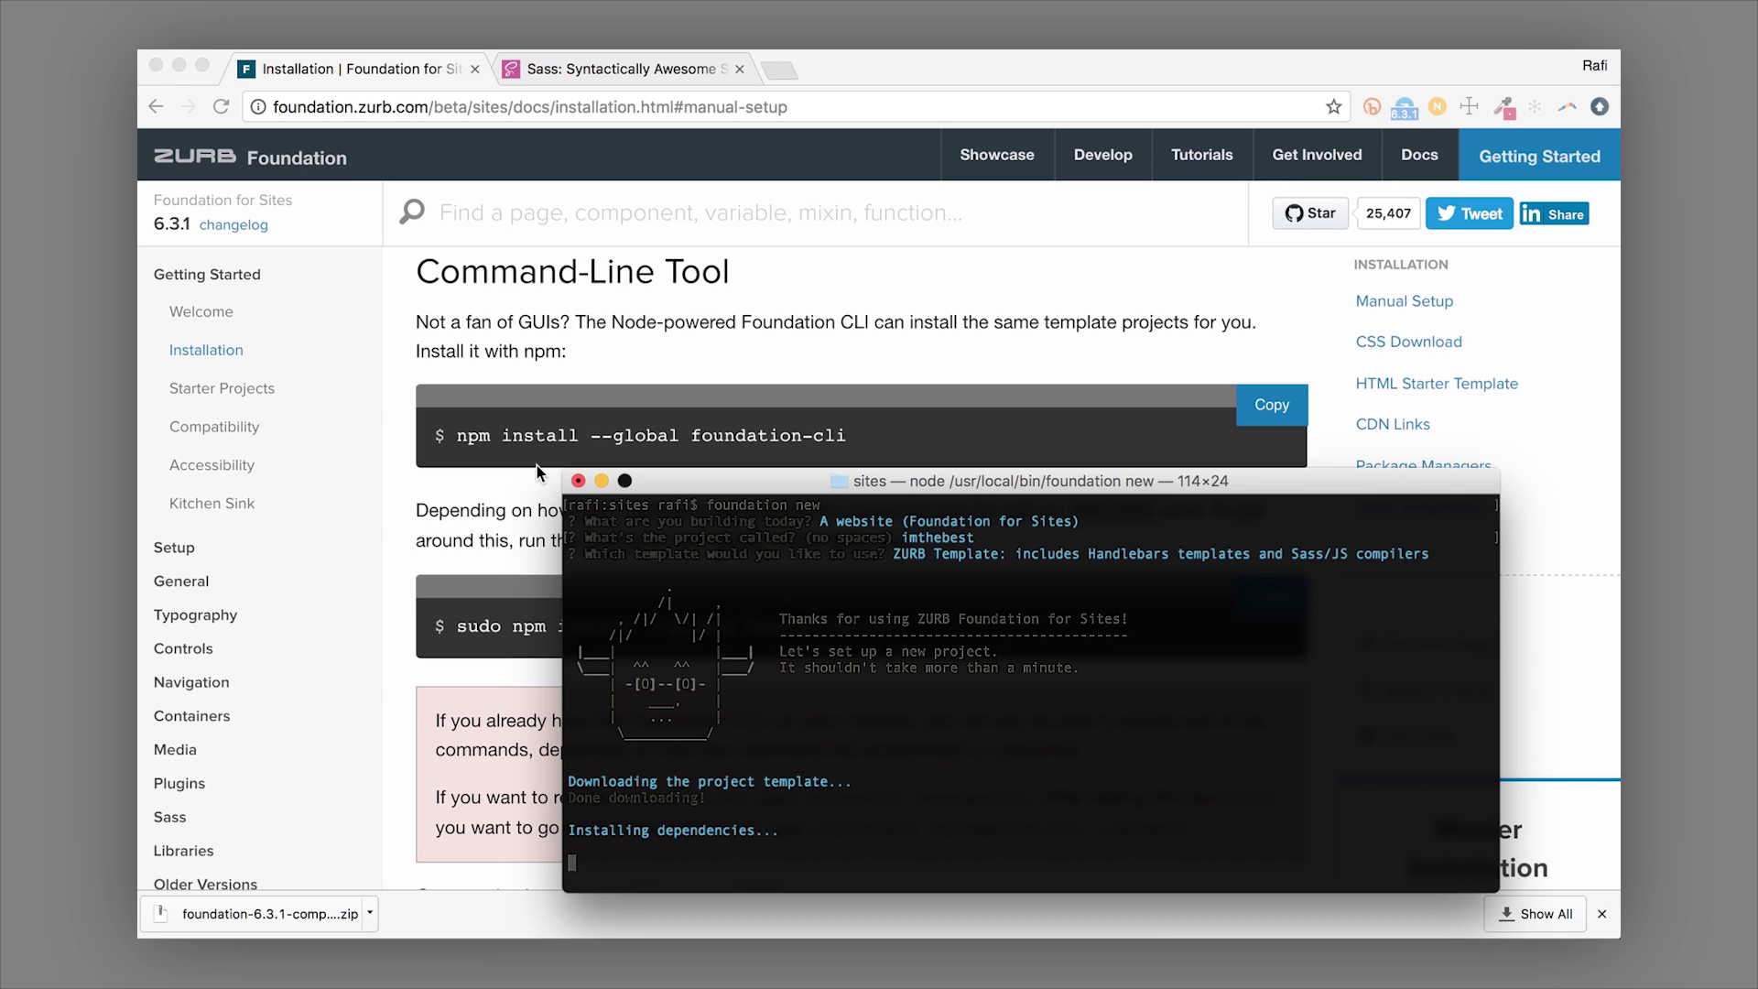
pyautogui.click(450, 509)
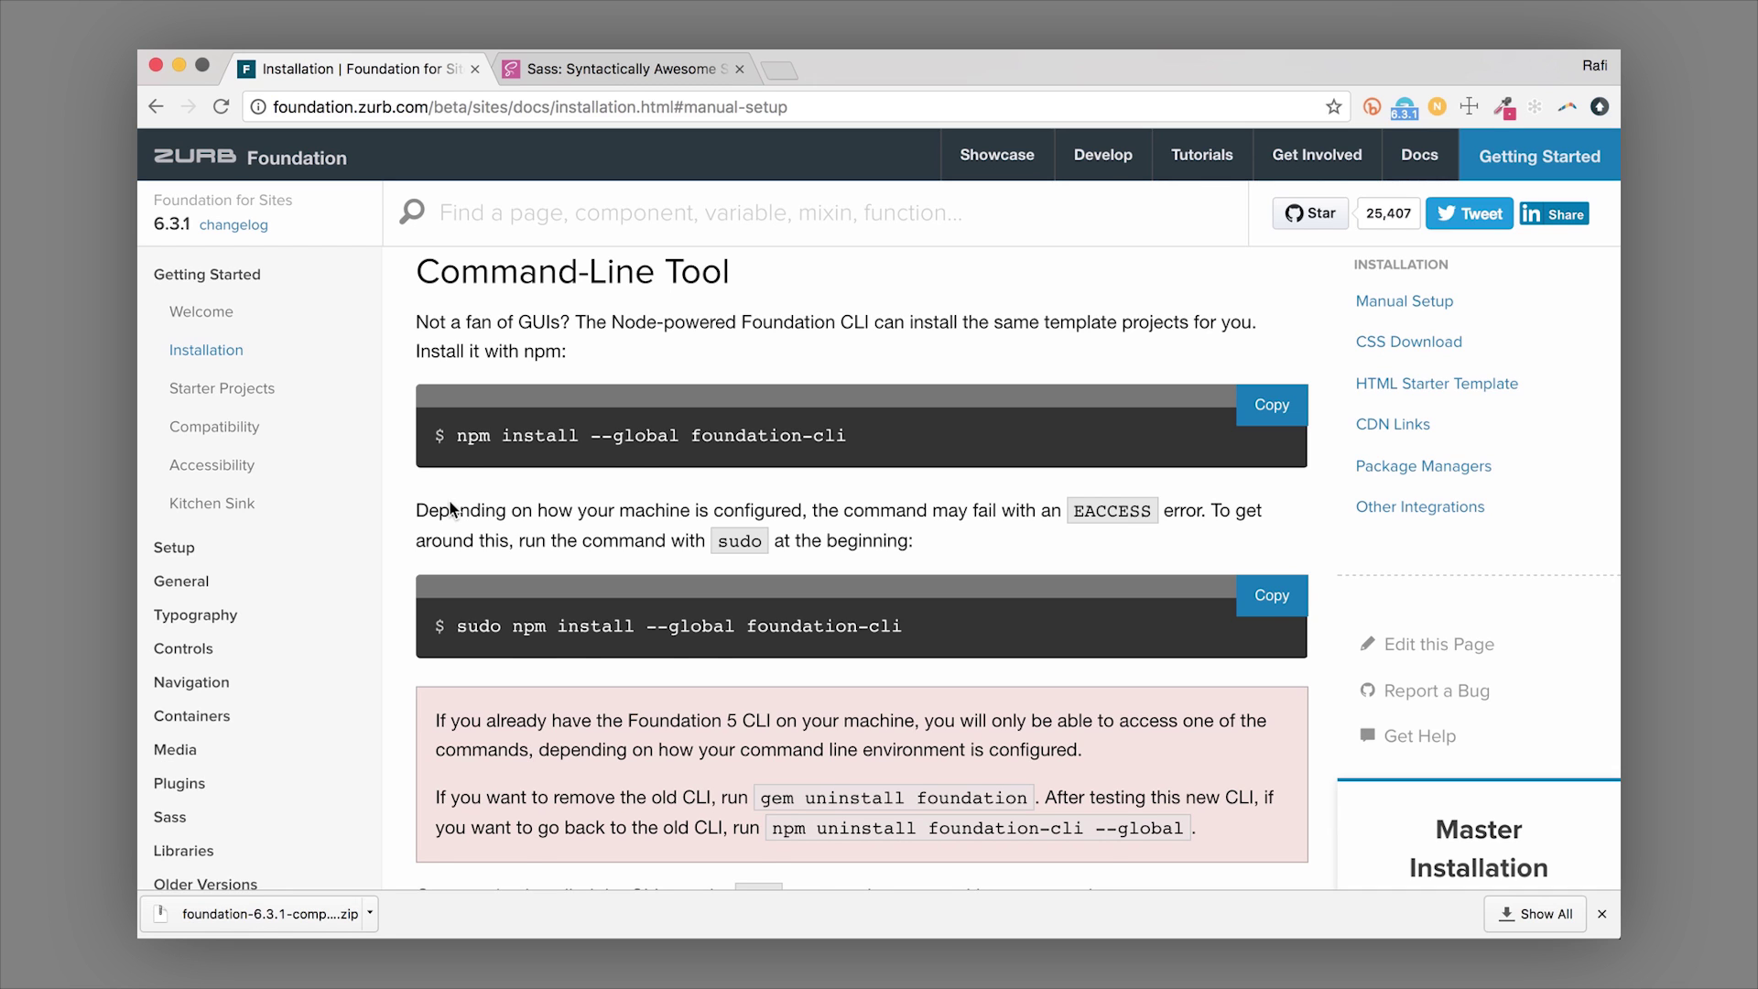
pyautogui.scroll(-1, 450, 509)
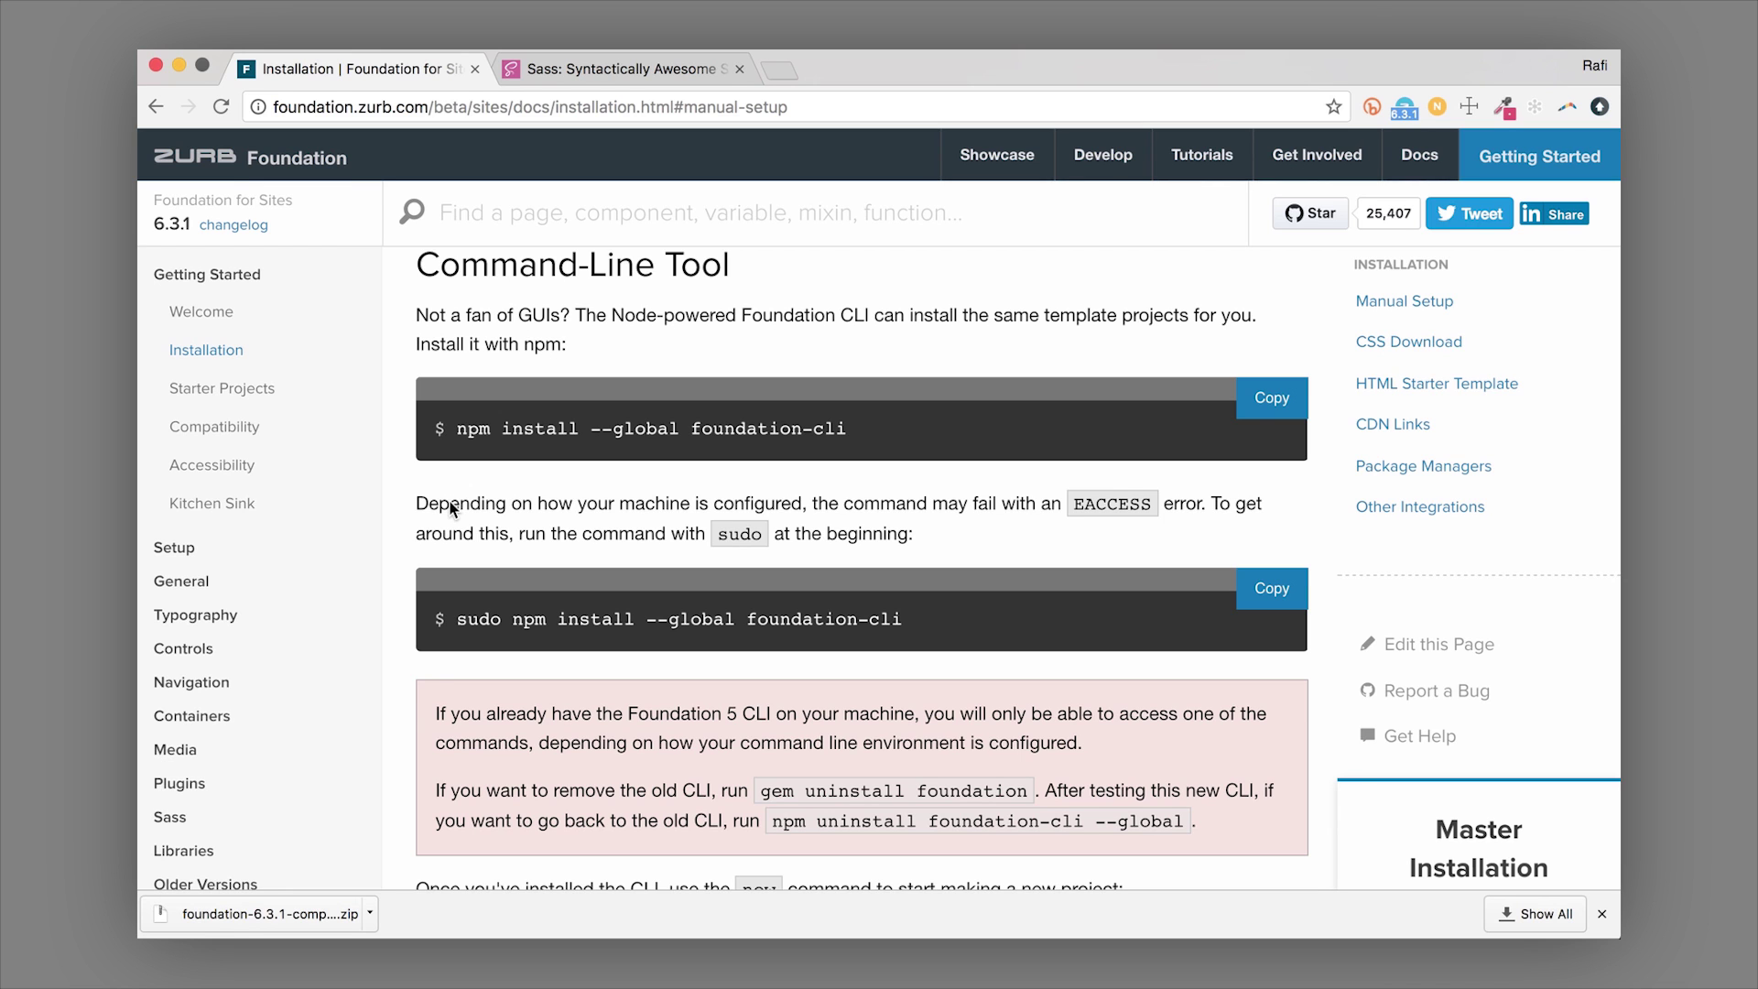
# Scroll to the Manual Setup ZURB Template git clone steps and open the foundation-zurb-template repo in a new tab.
pyautogui.scroll(-2, 451, 509)
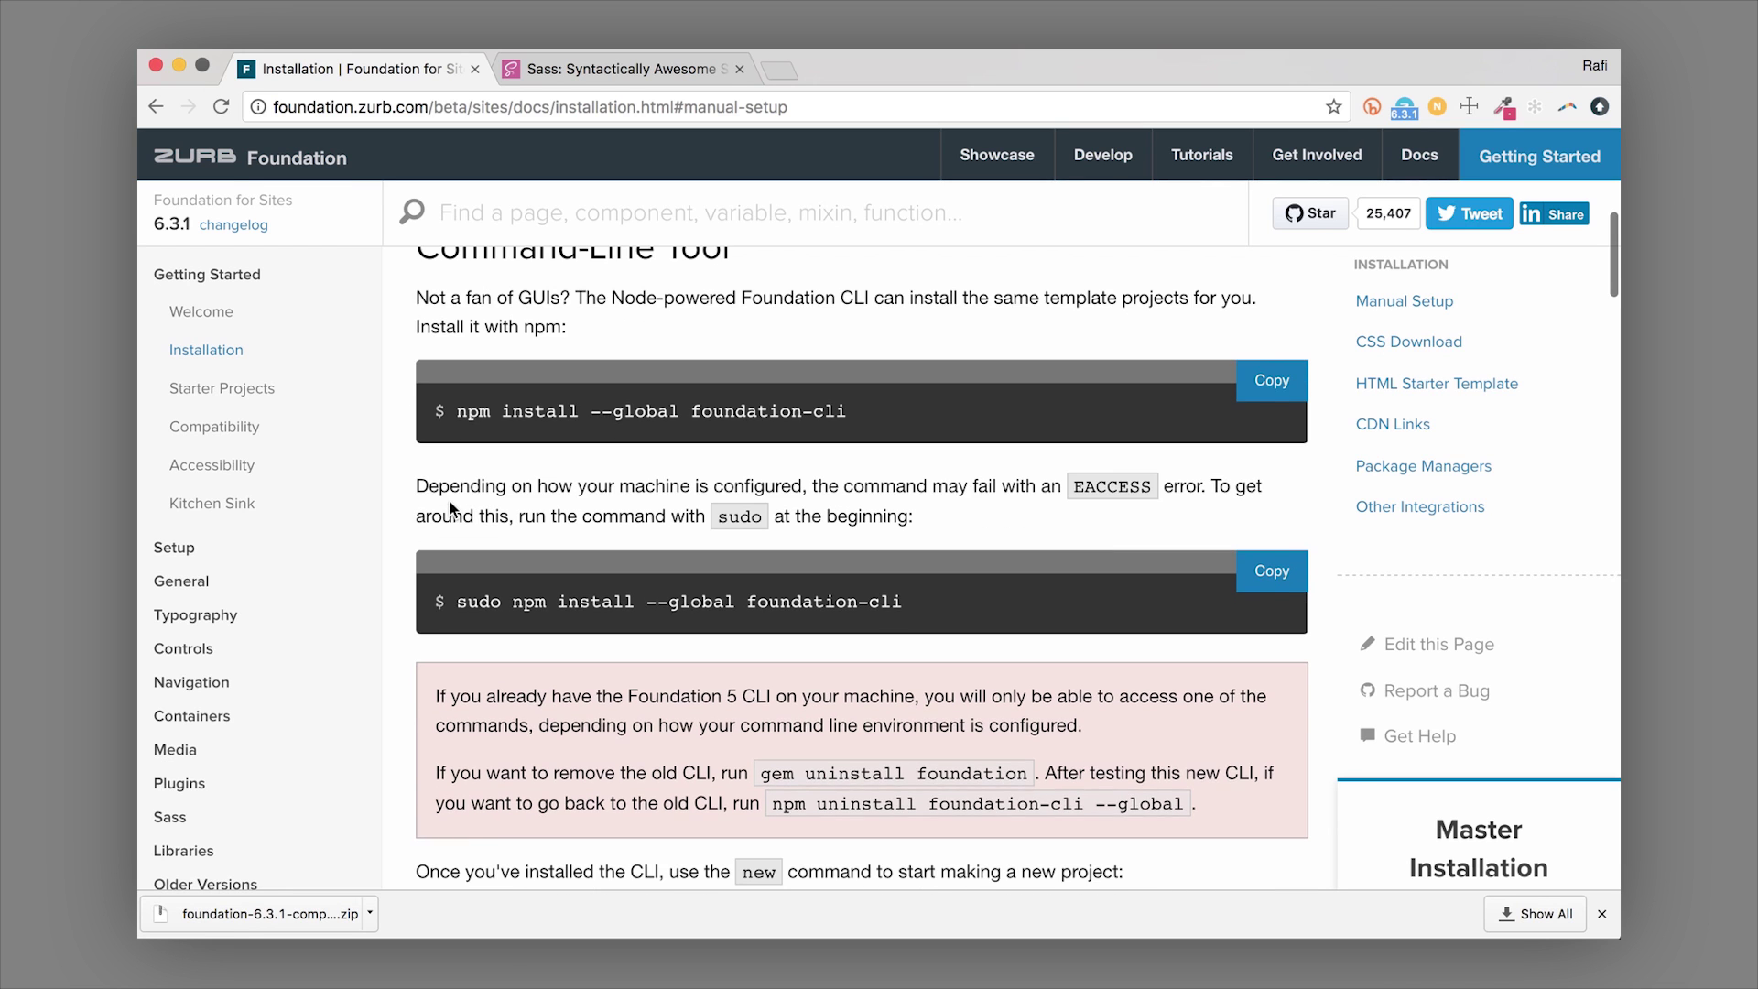
pyautogui.scroll(-5, 450, 508)
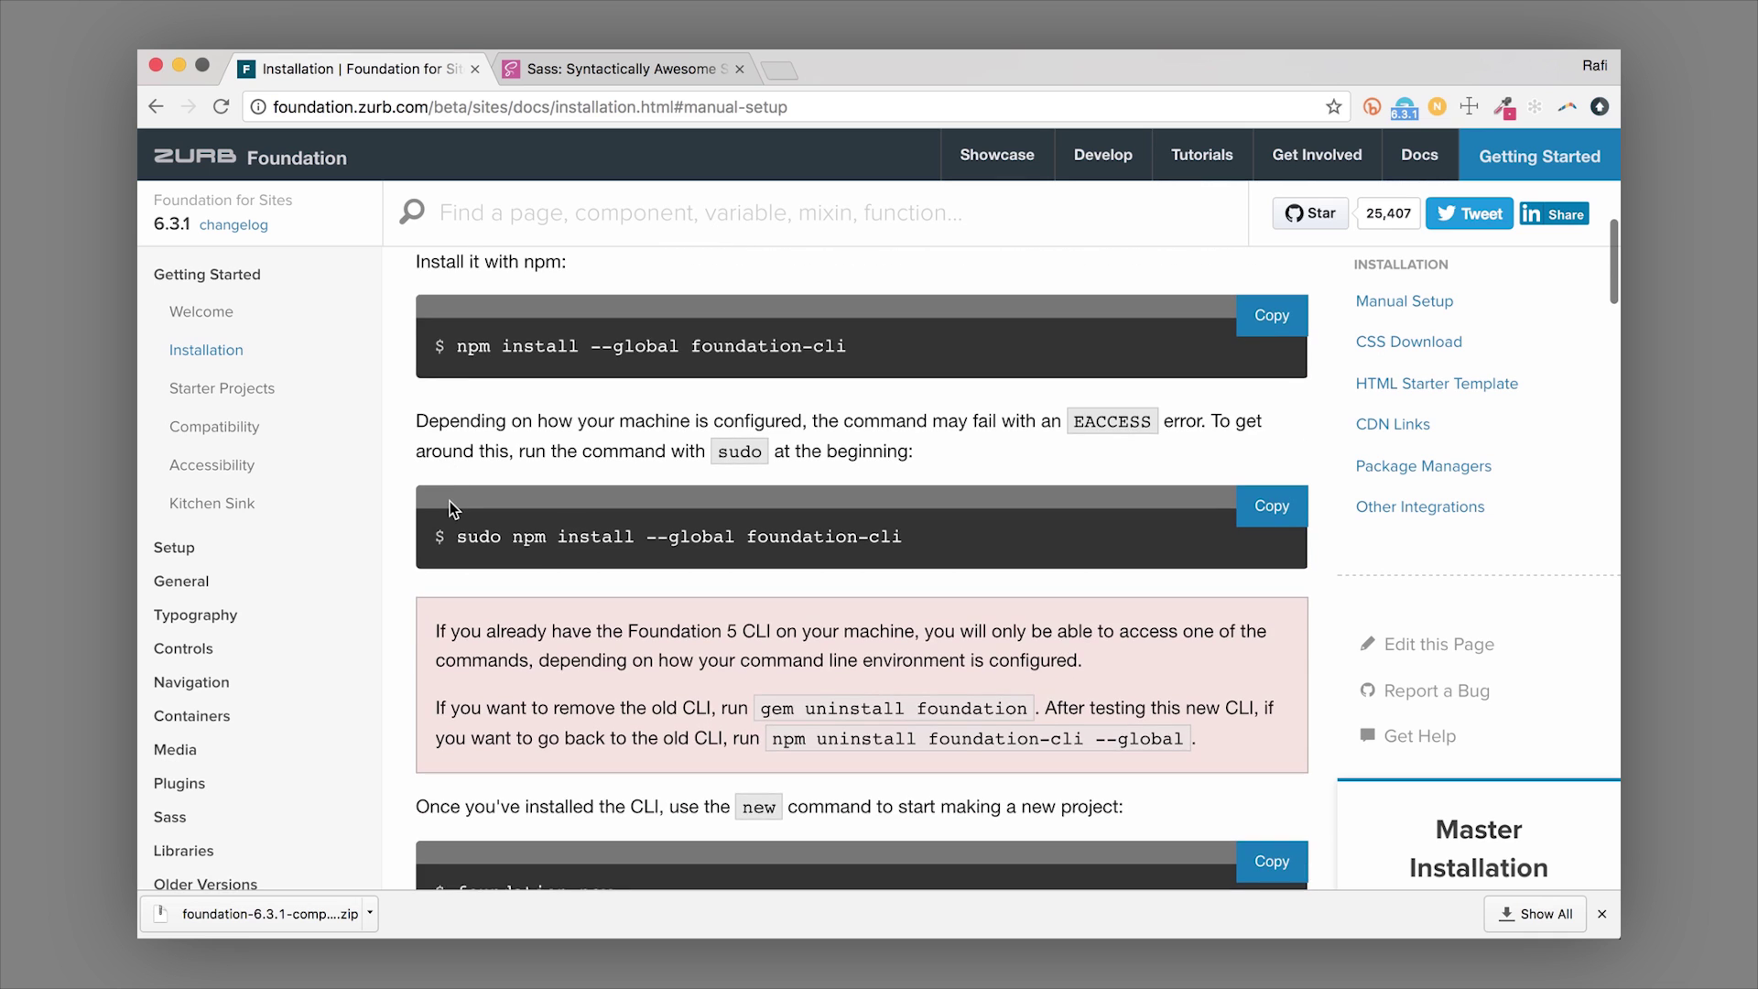
pyautogui.scroll(-6, 450, 509)
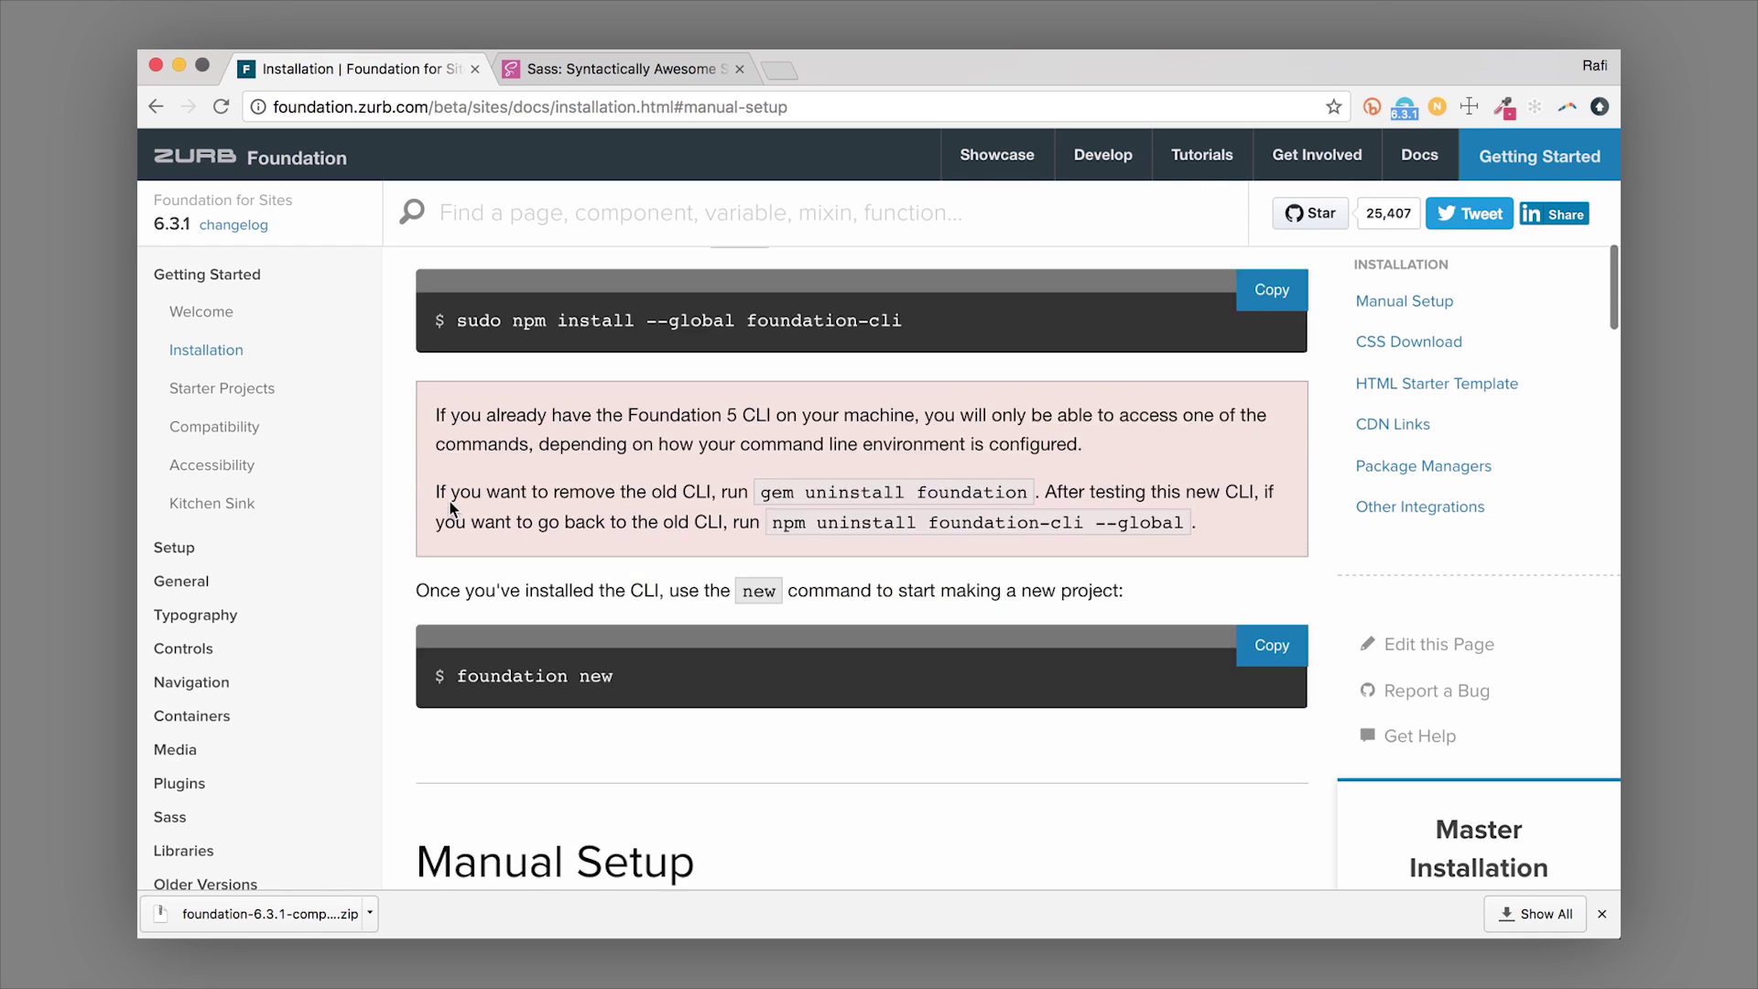
pyautogui.scroll(-4, 450, 503)
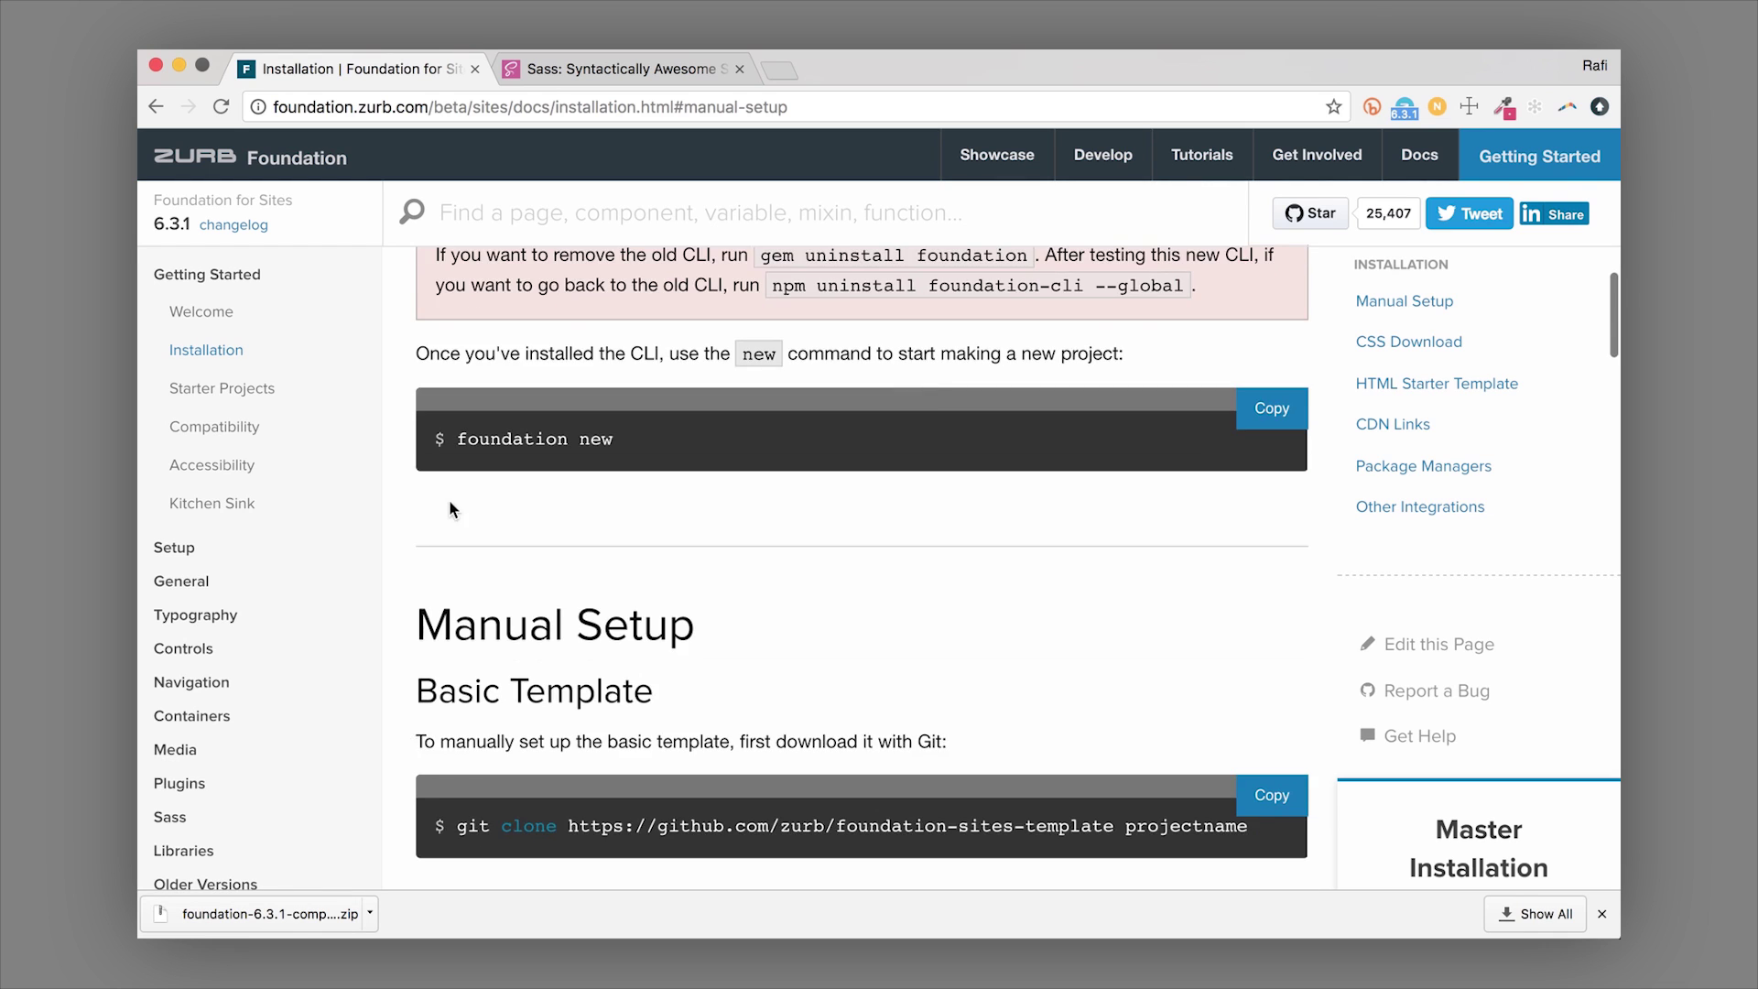
pyautogui.scroll(-4, 450, 509)
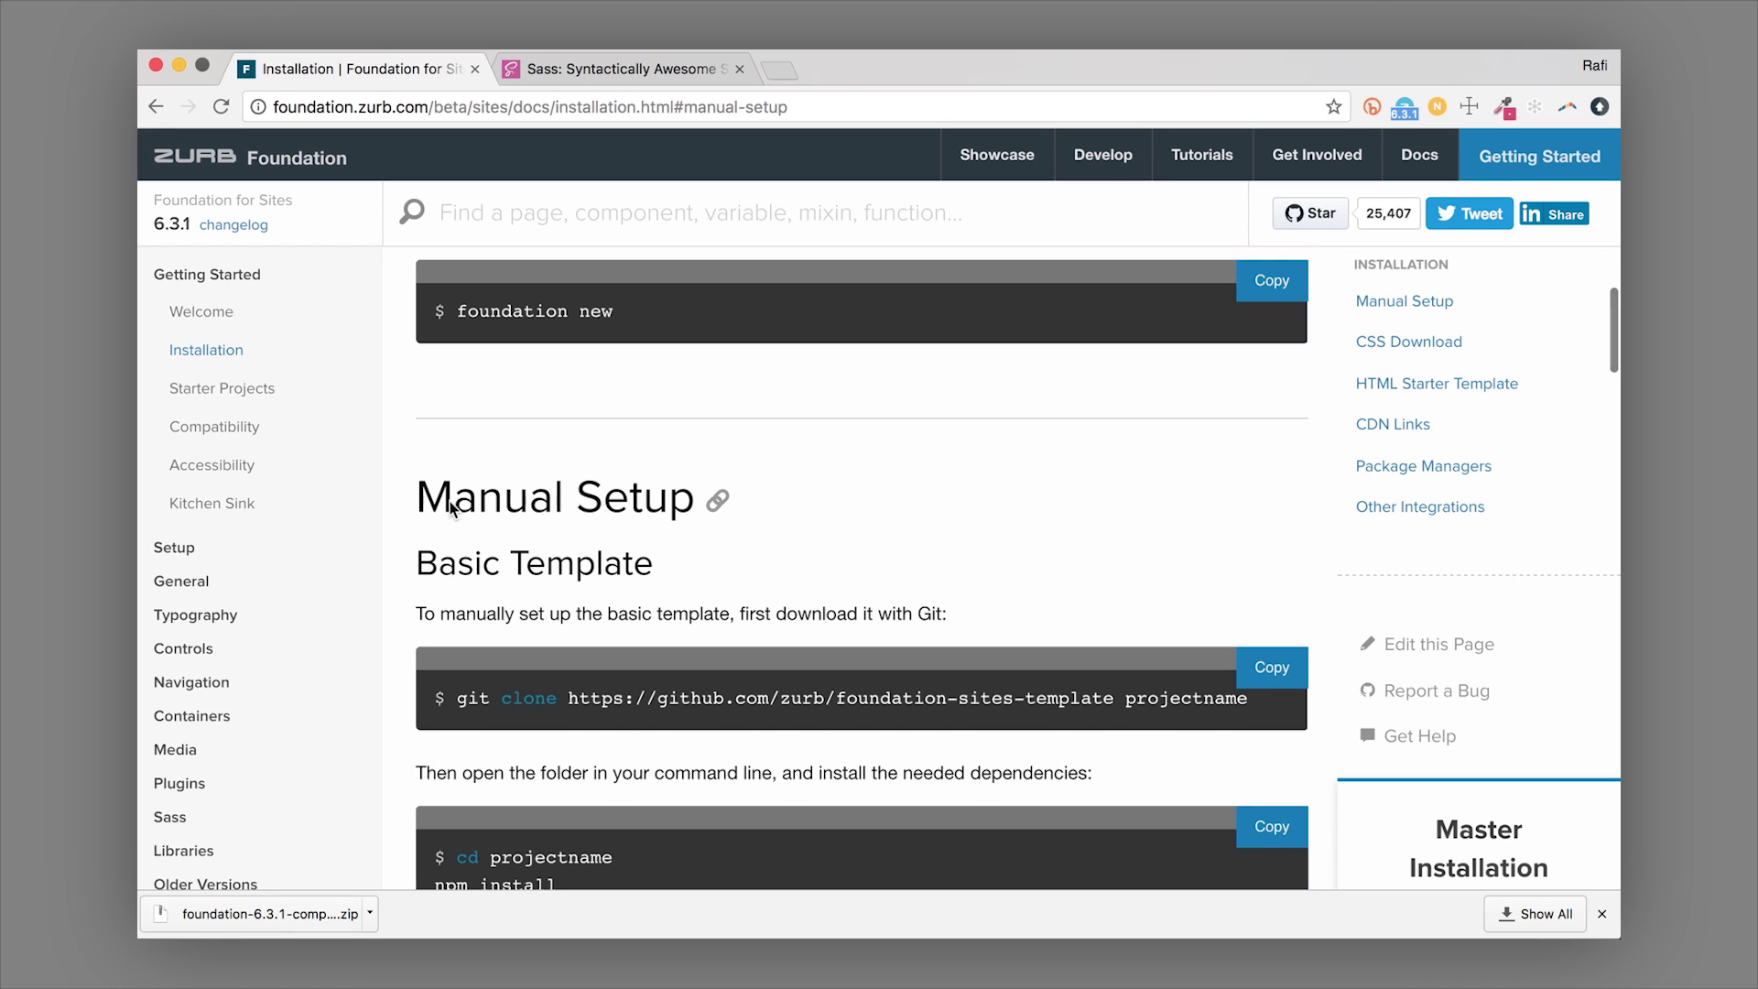
pyautogui.scroll(-4, 449, 509)
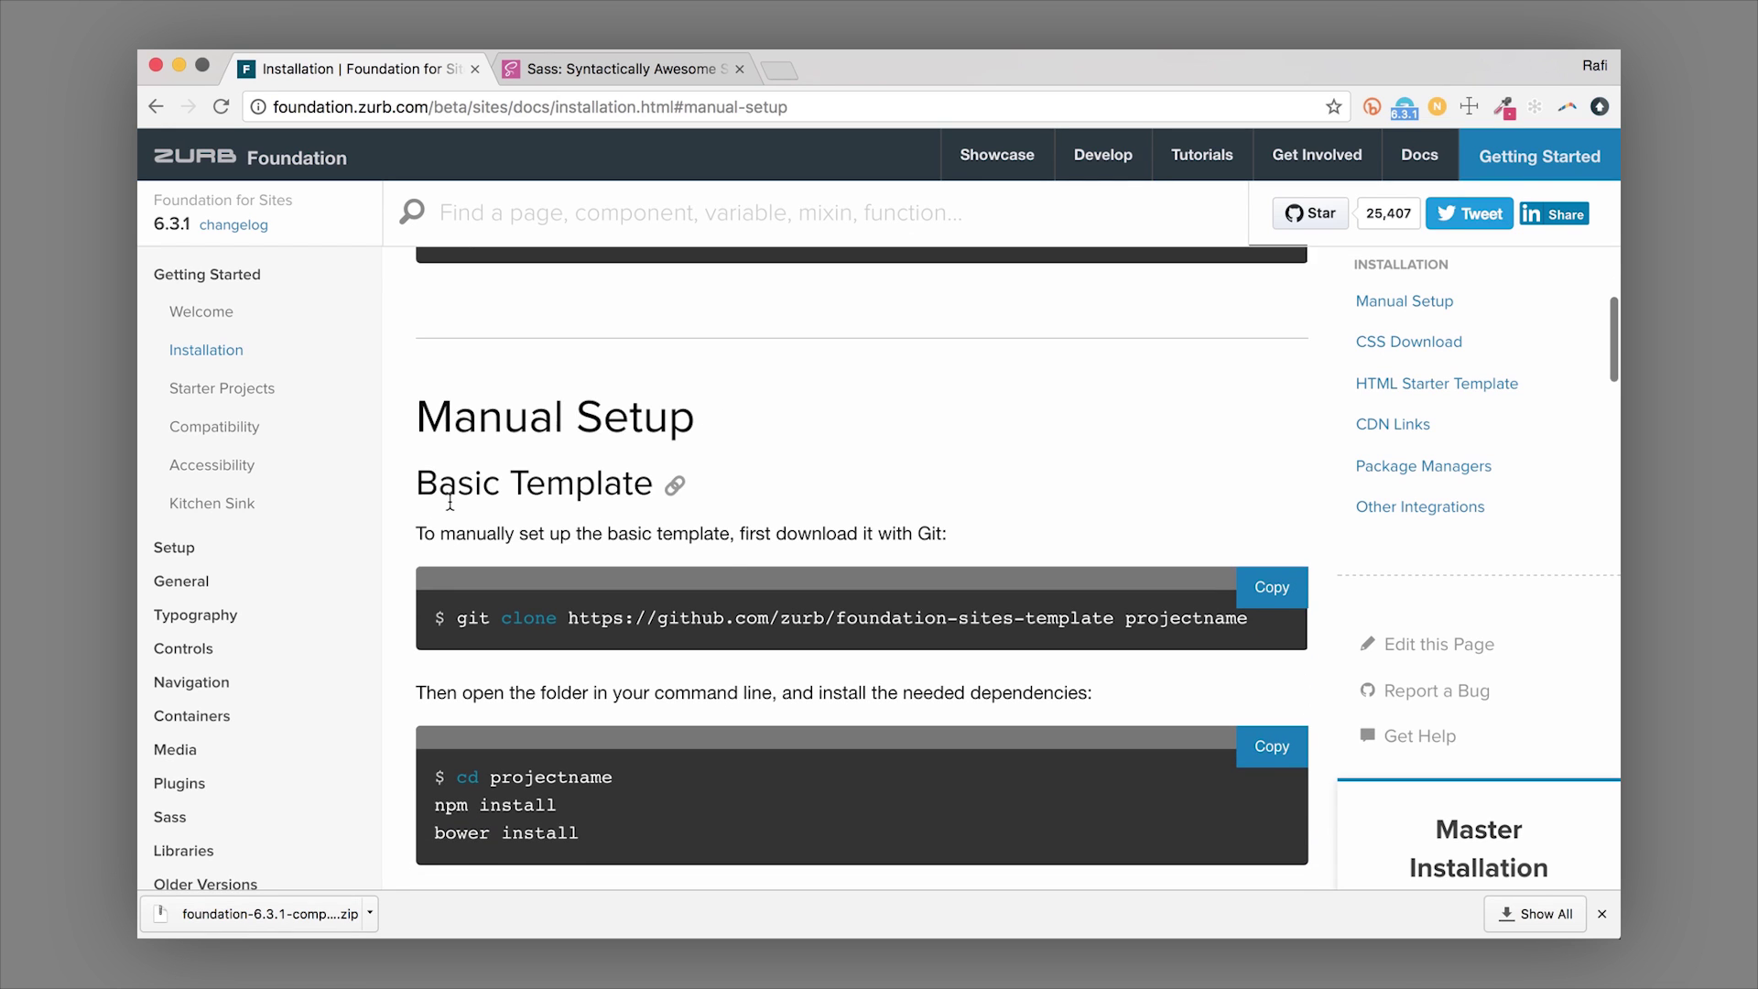
pyautogui.scroll(-4, 449, 502)
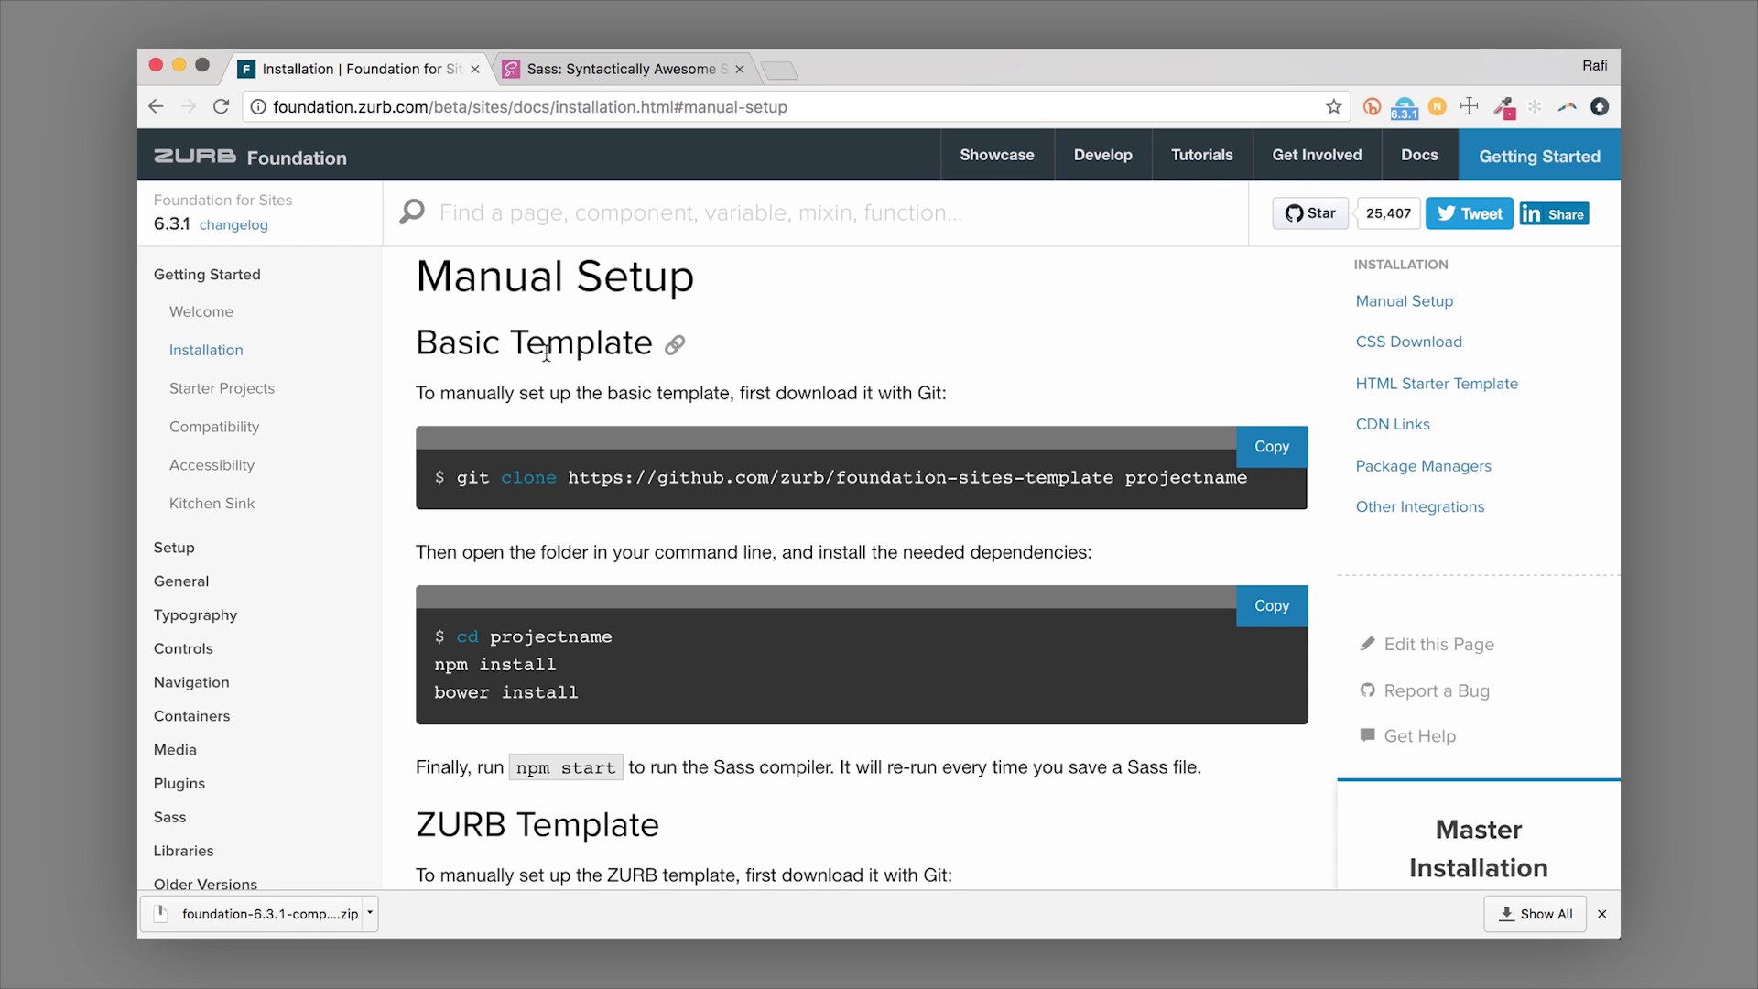
pyautogui.scroll(-10, 546, 353)
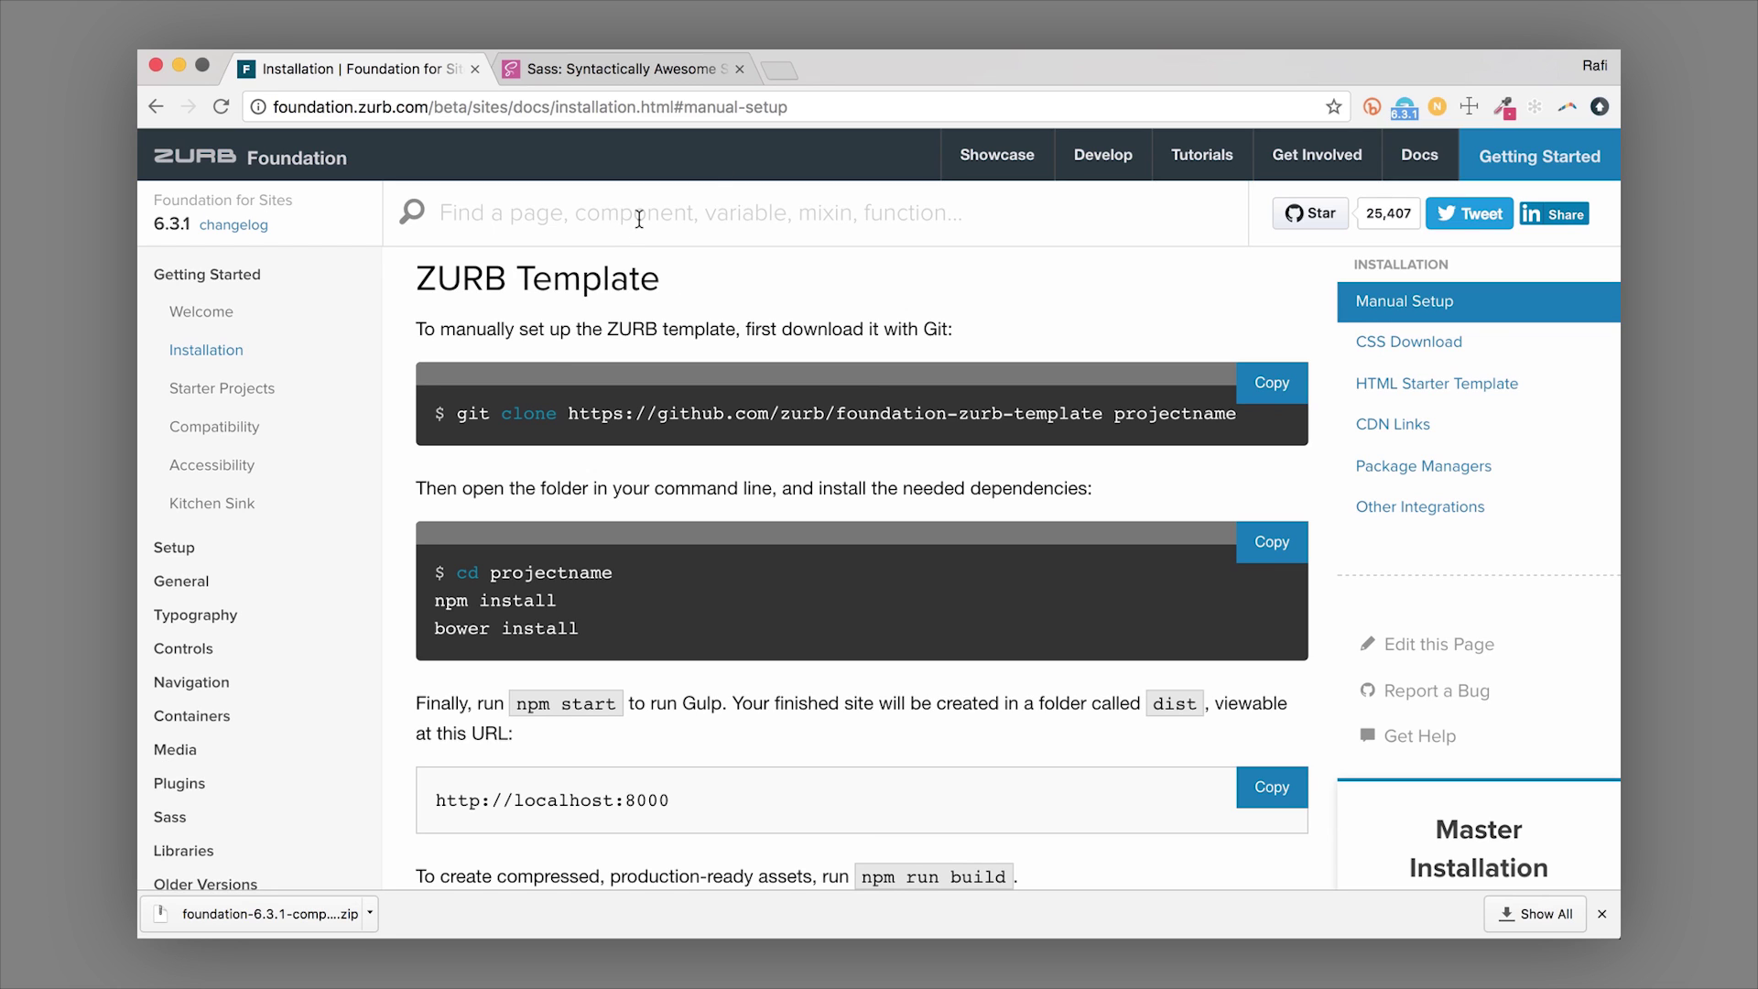
pyautogui.click(784, 68)
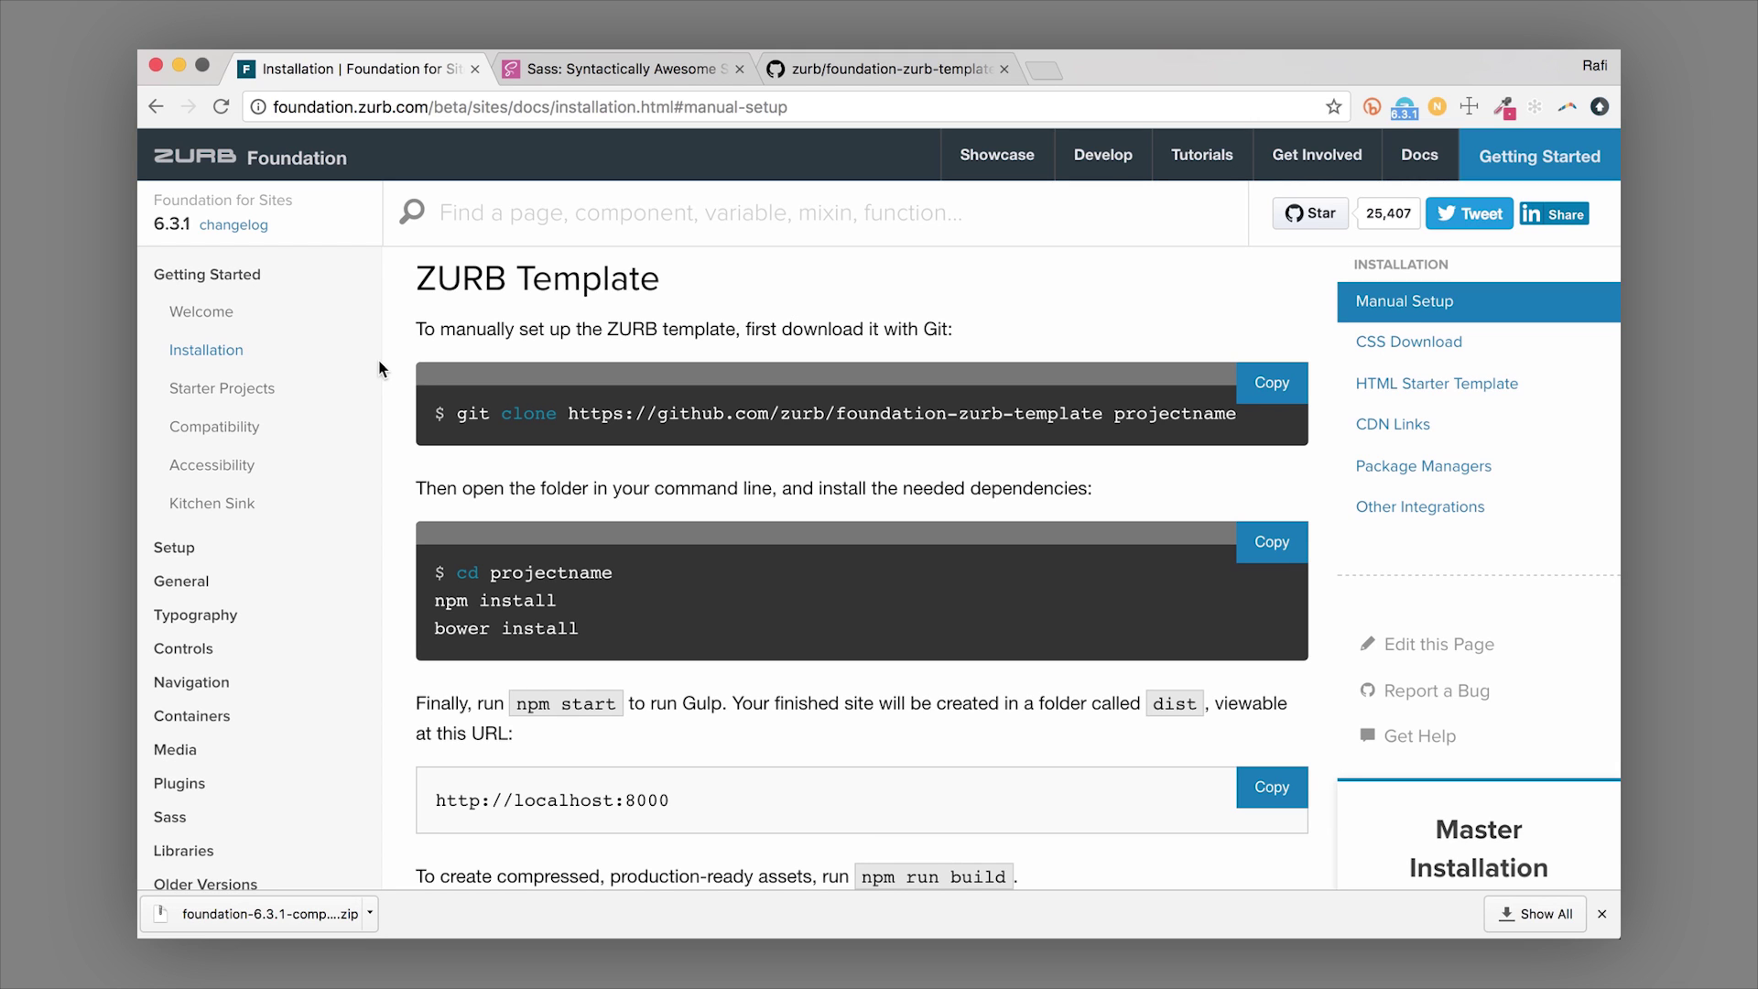
pyautogui.moveTo(620, 916)
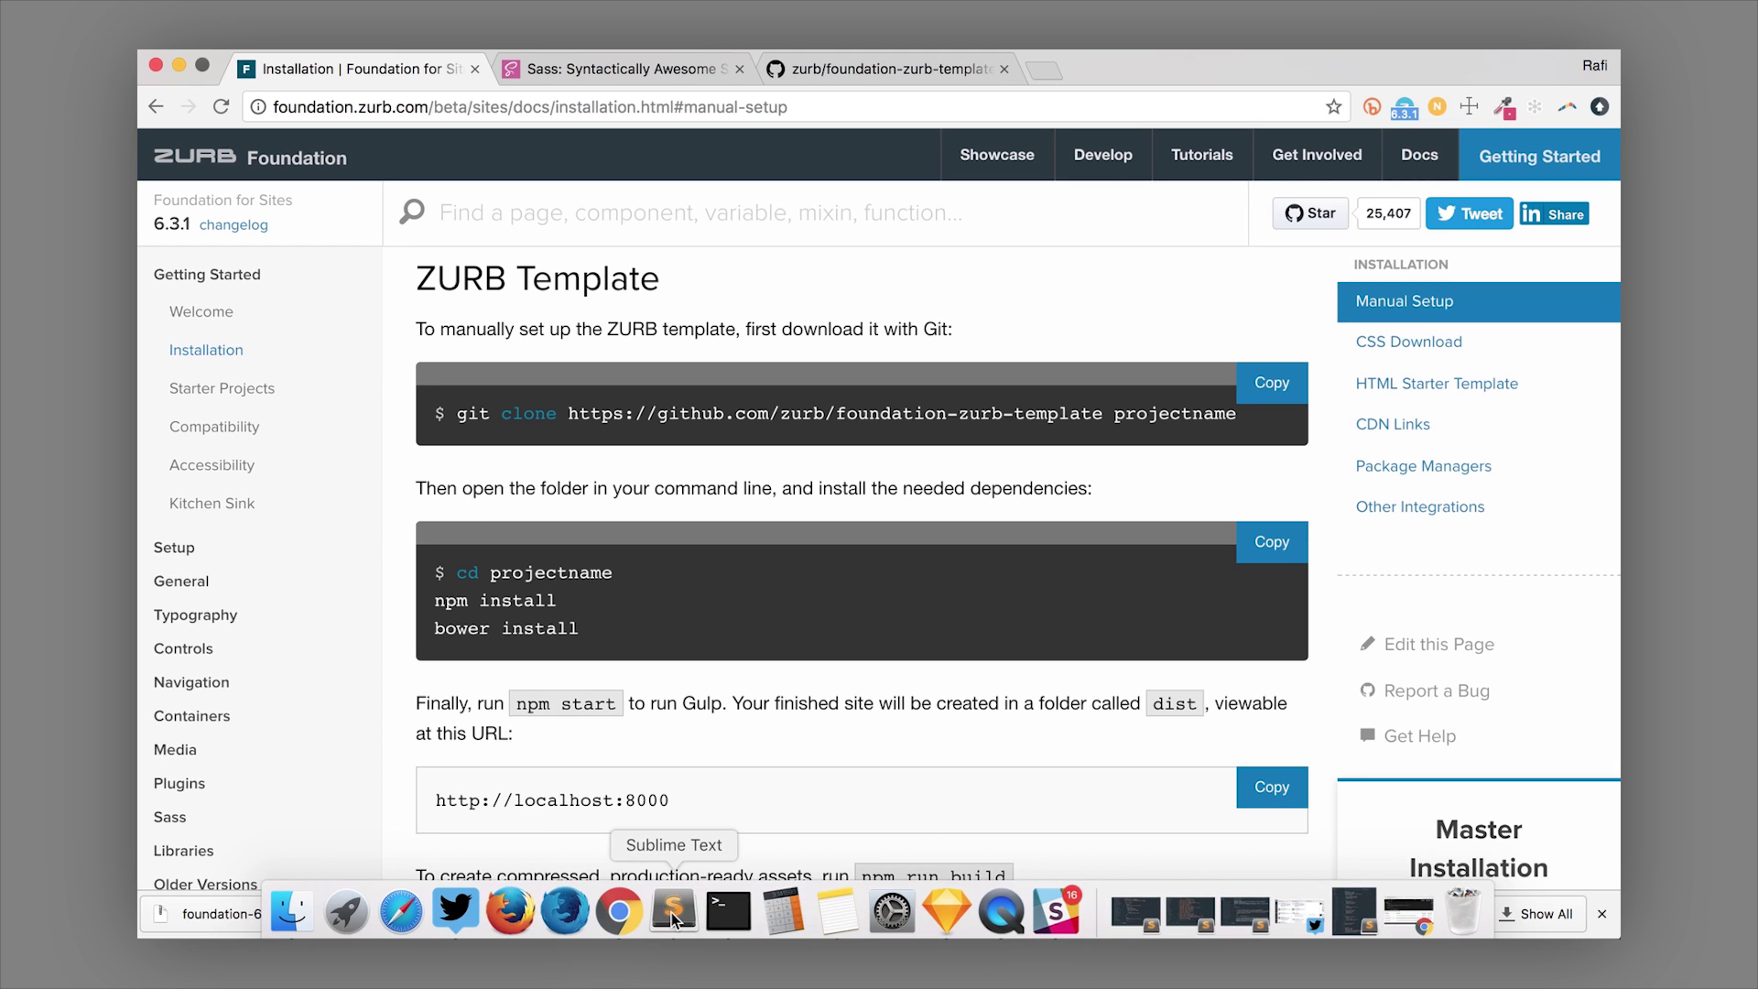
pyautogui.click(674, 913)
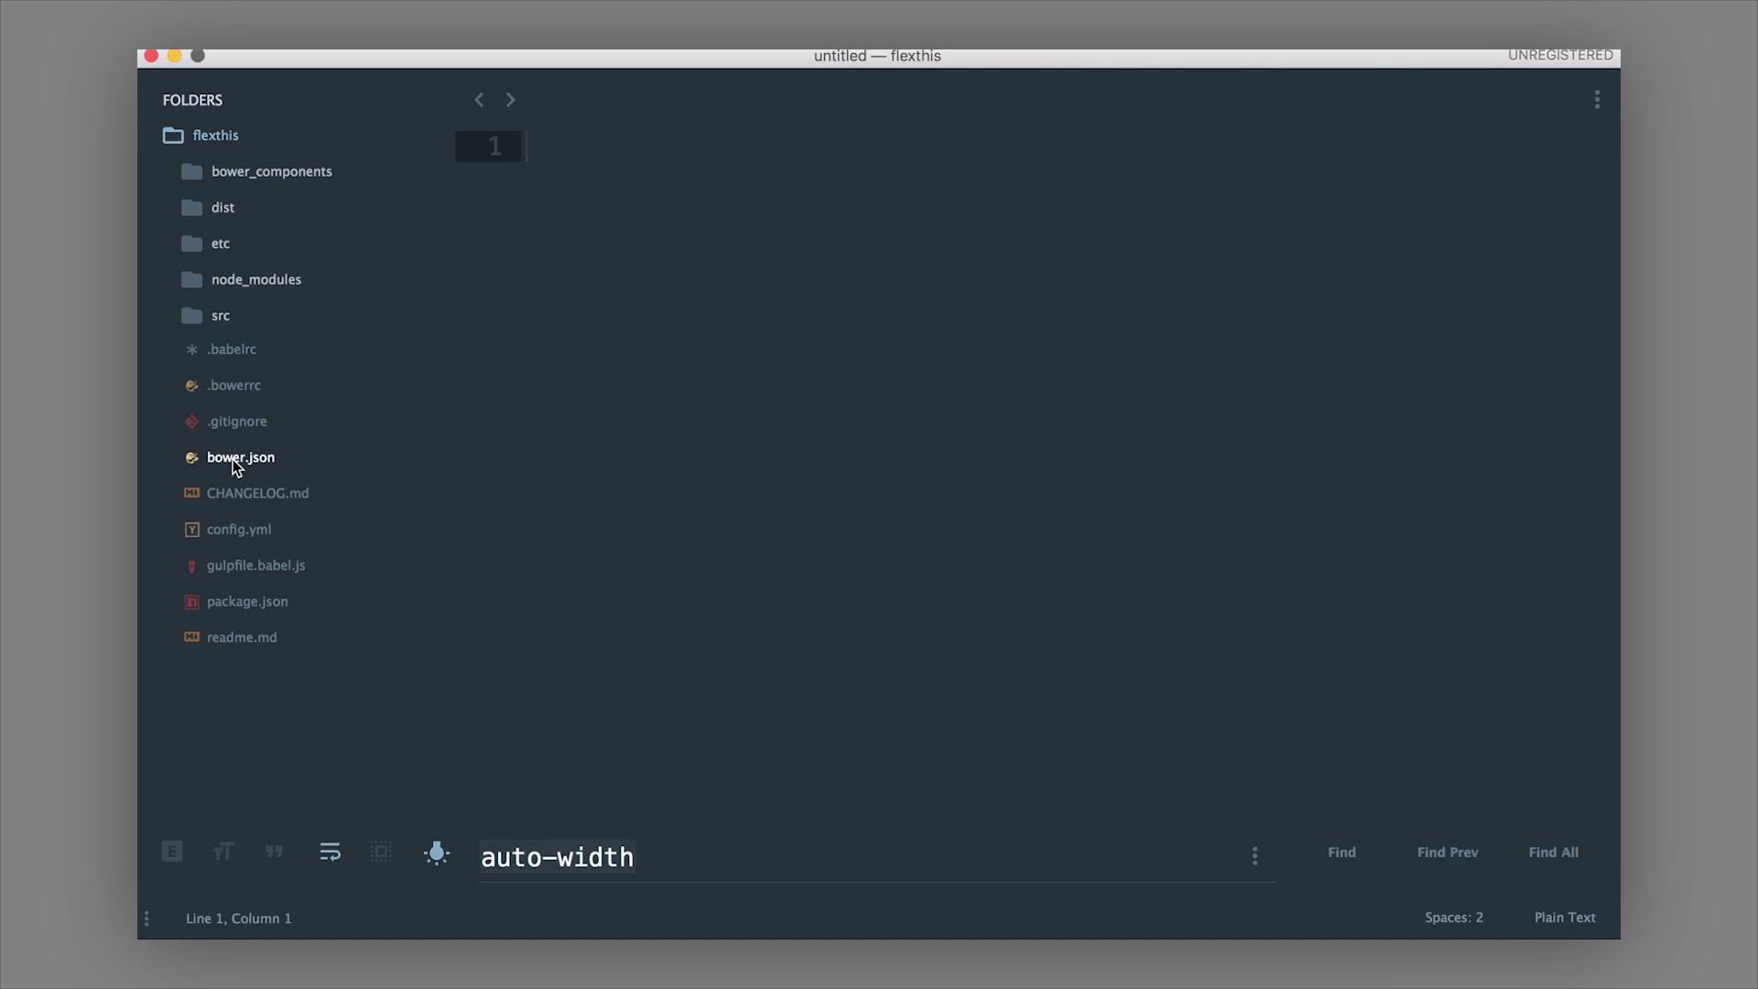
pyautogui.click(191, 316)
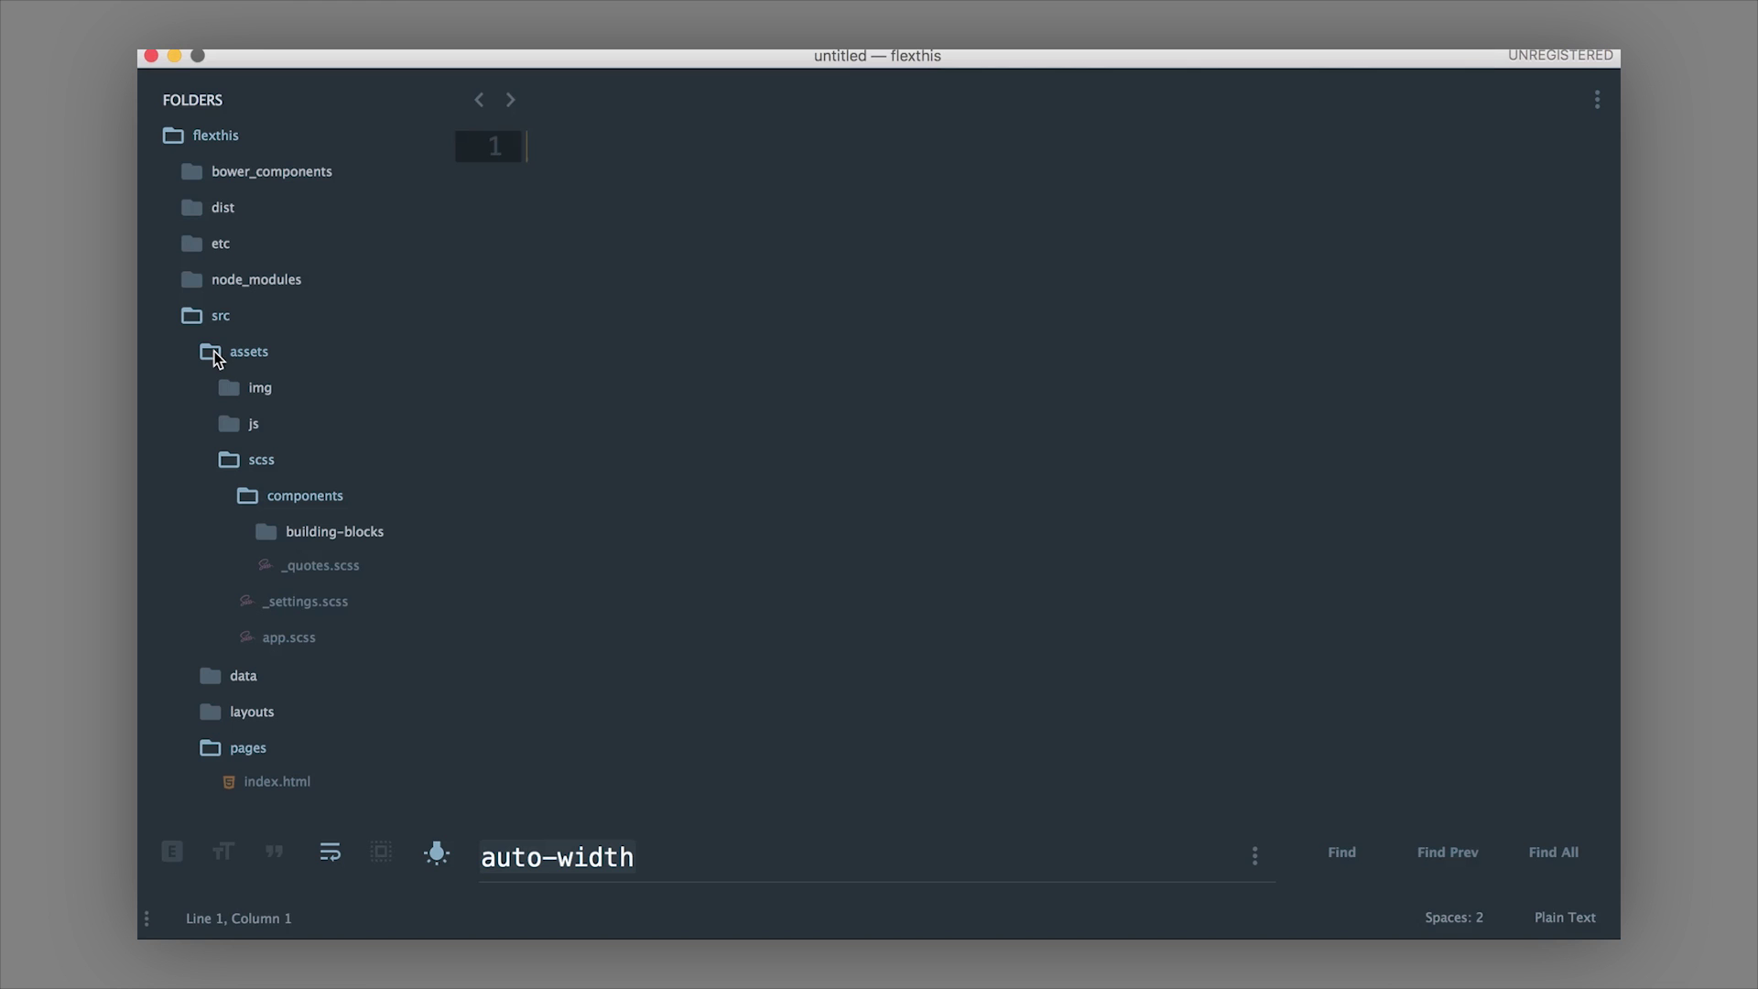
pyautogui.click(247, 493)
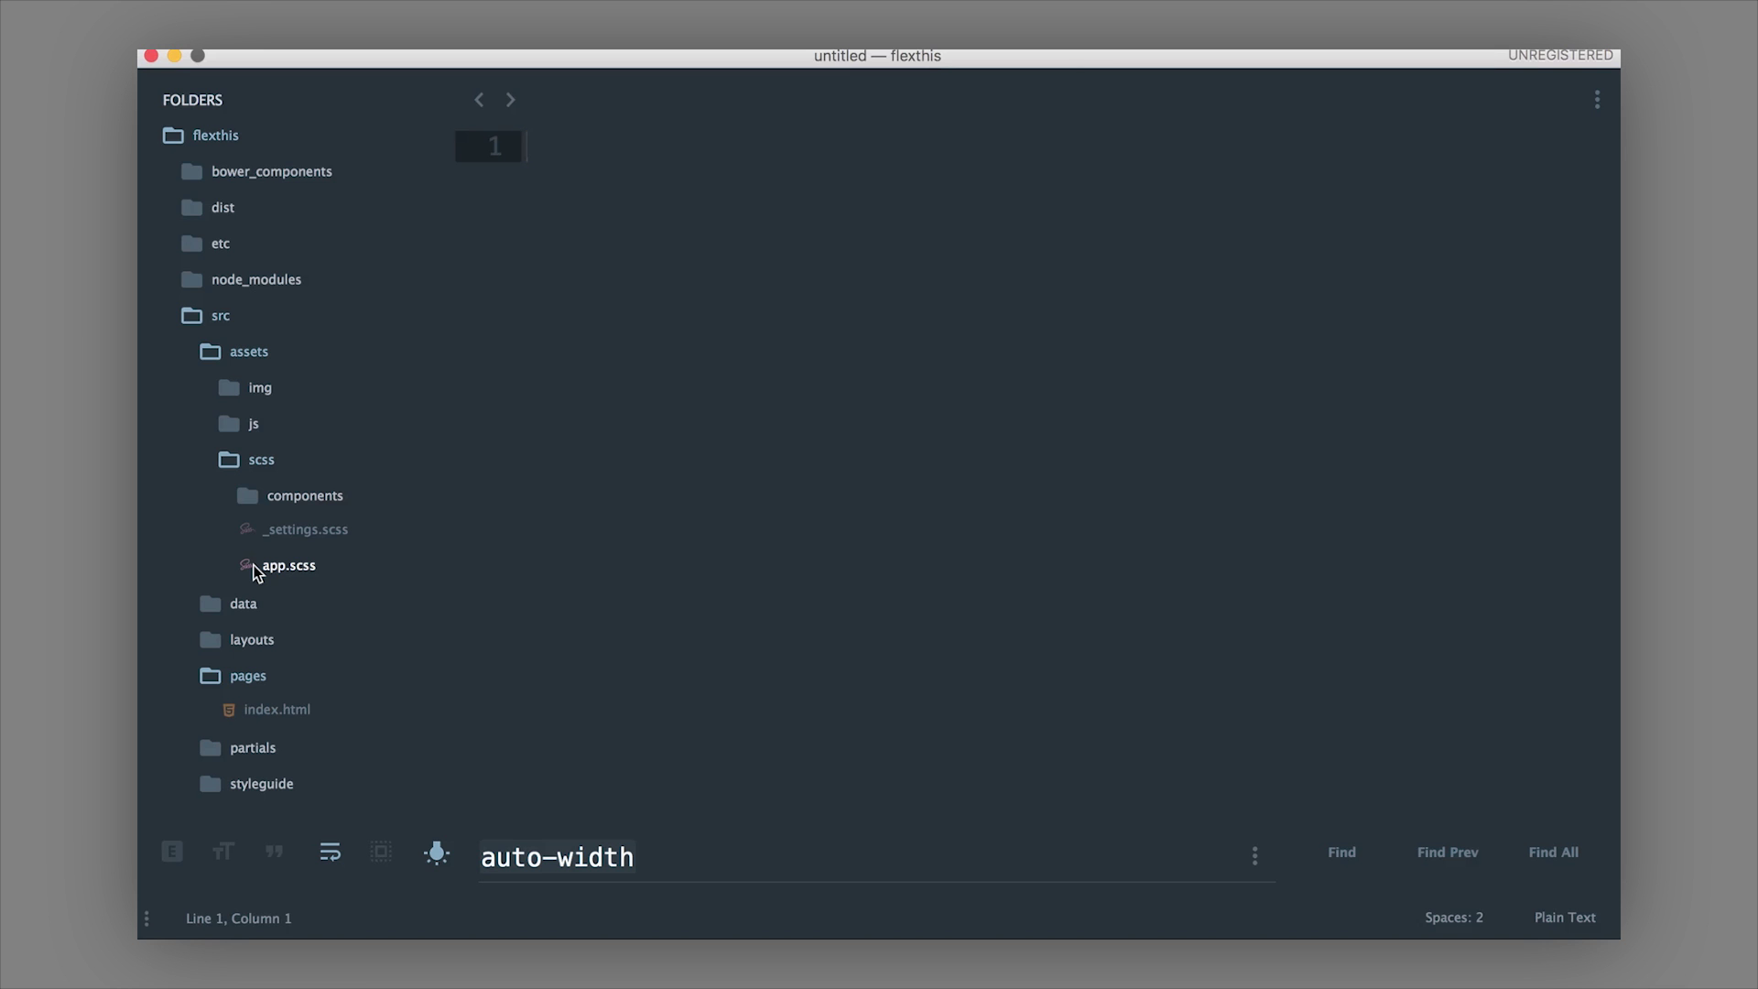
pyautogui.press('super+Tab')
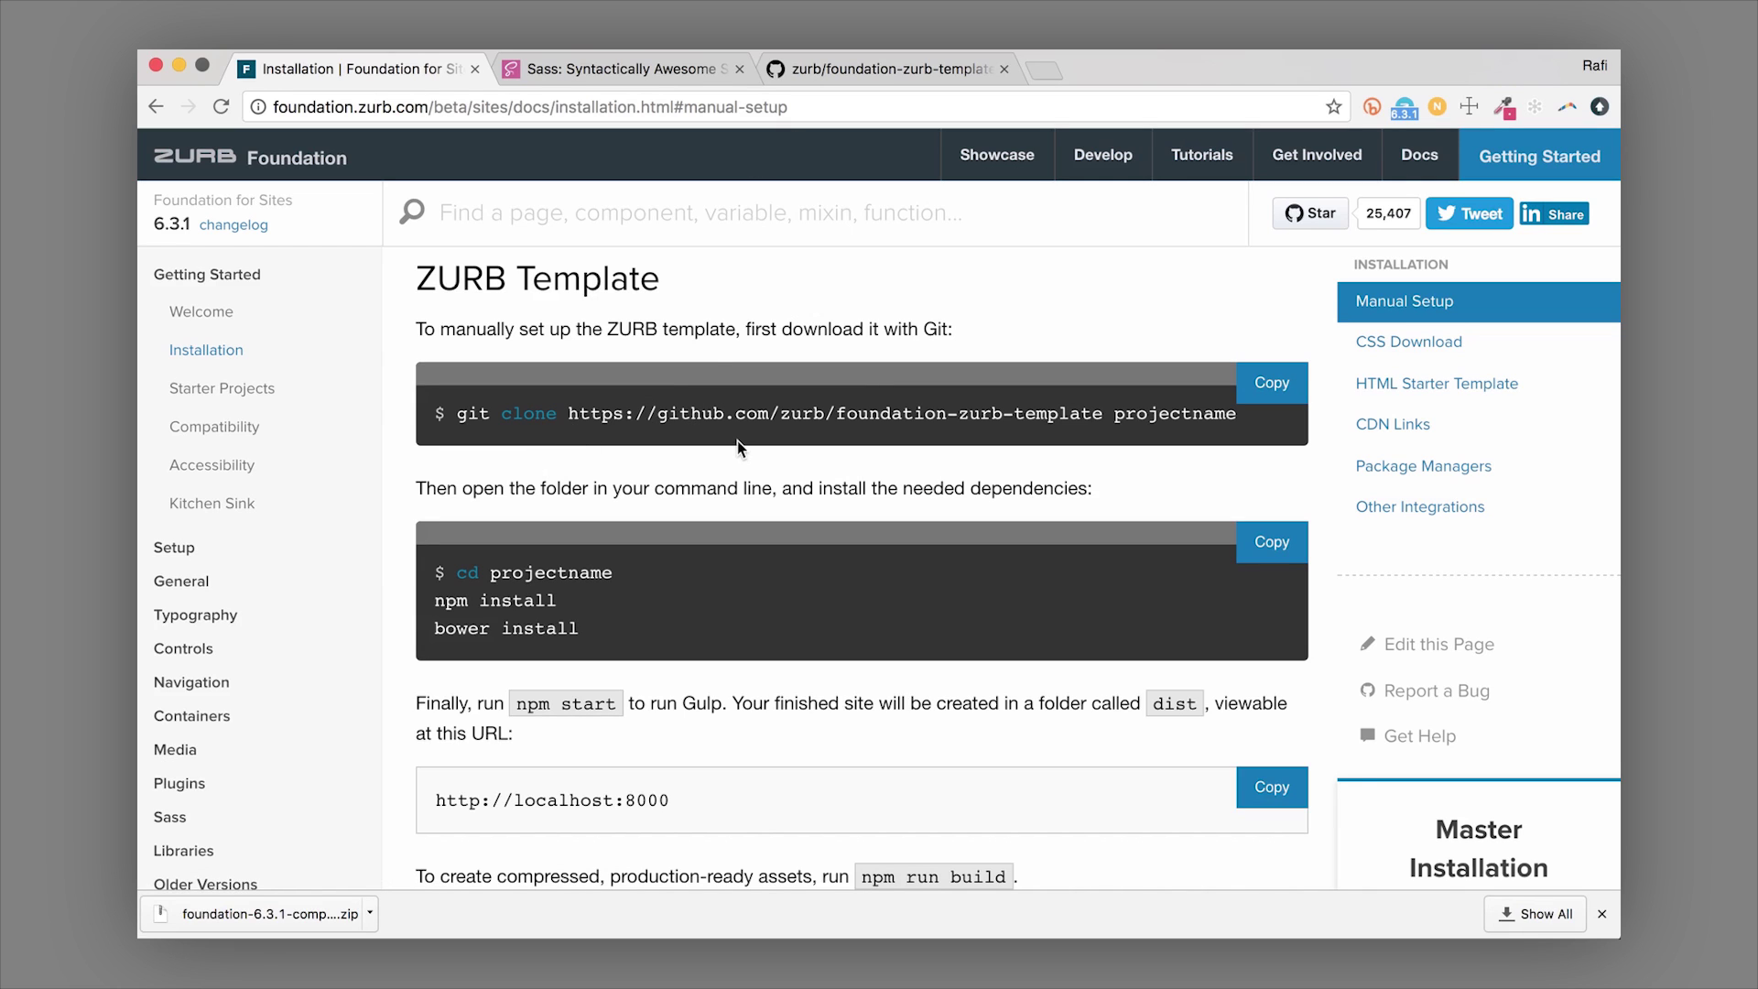
# Scroll past Manual Setup and CSS Download to the HTML Starter Template code loading foundation.css and jQuery.
pyautogui.scroll(-1, 737, 443)
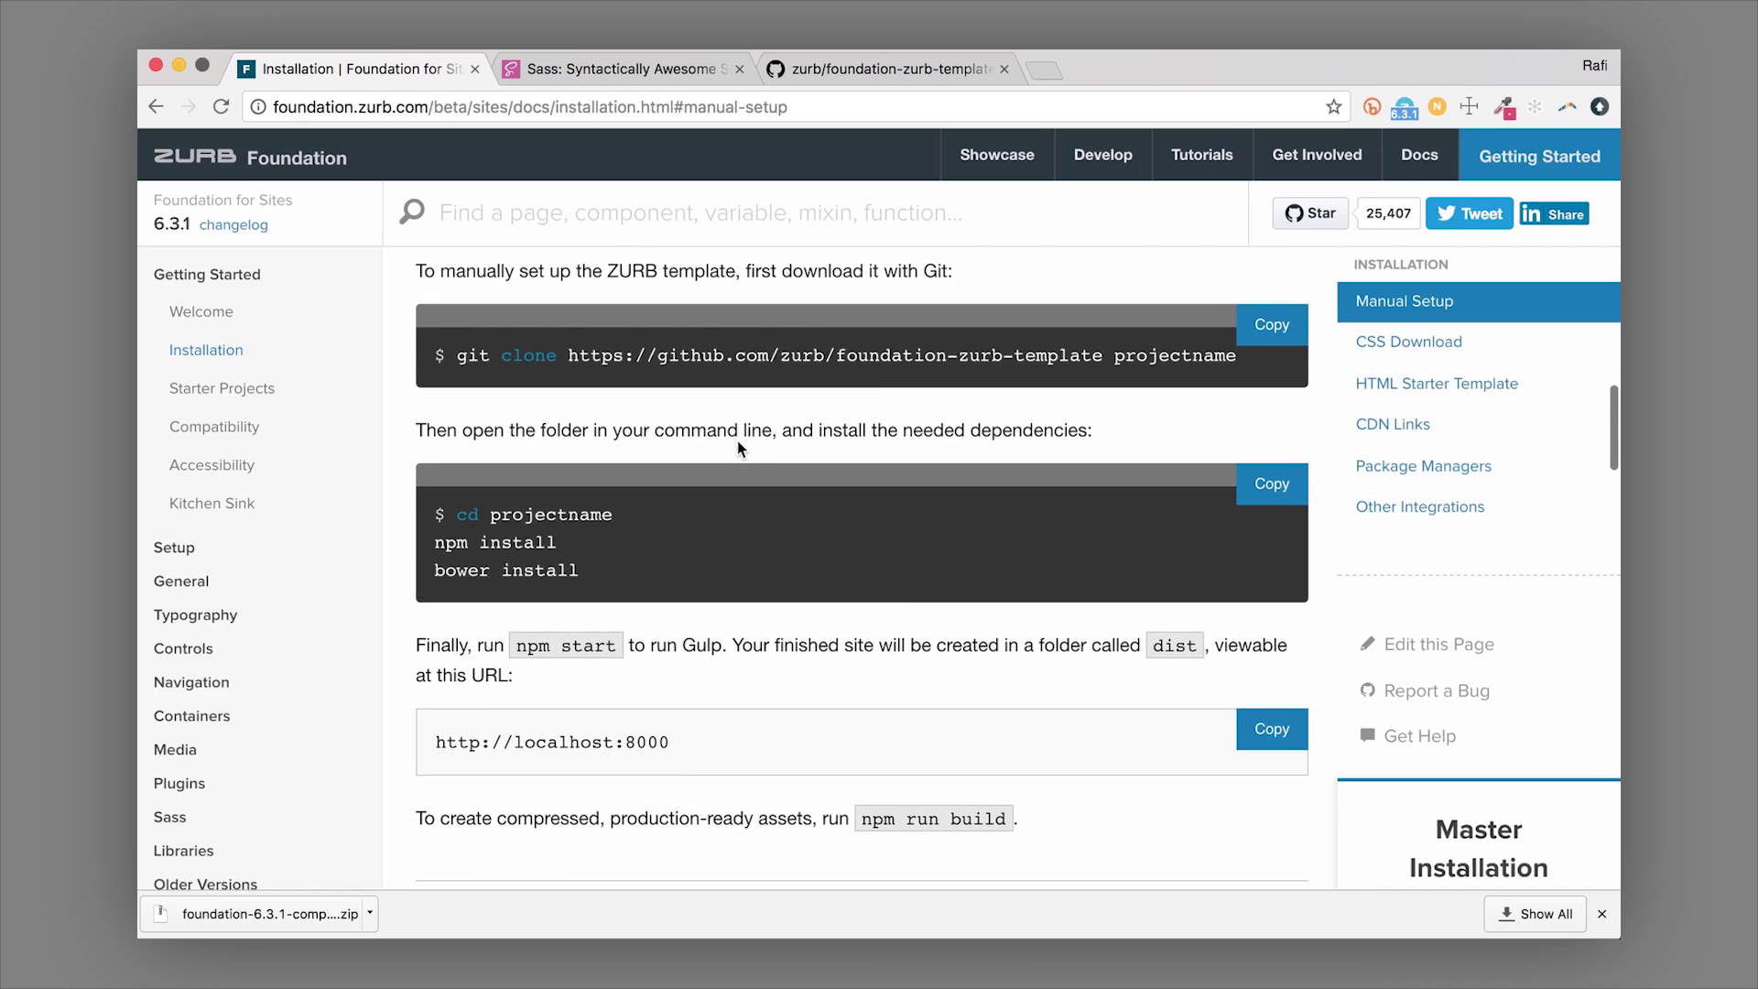
pyautogui.scroll(2, 738, 442)
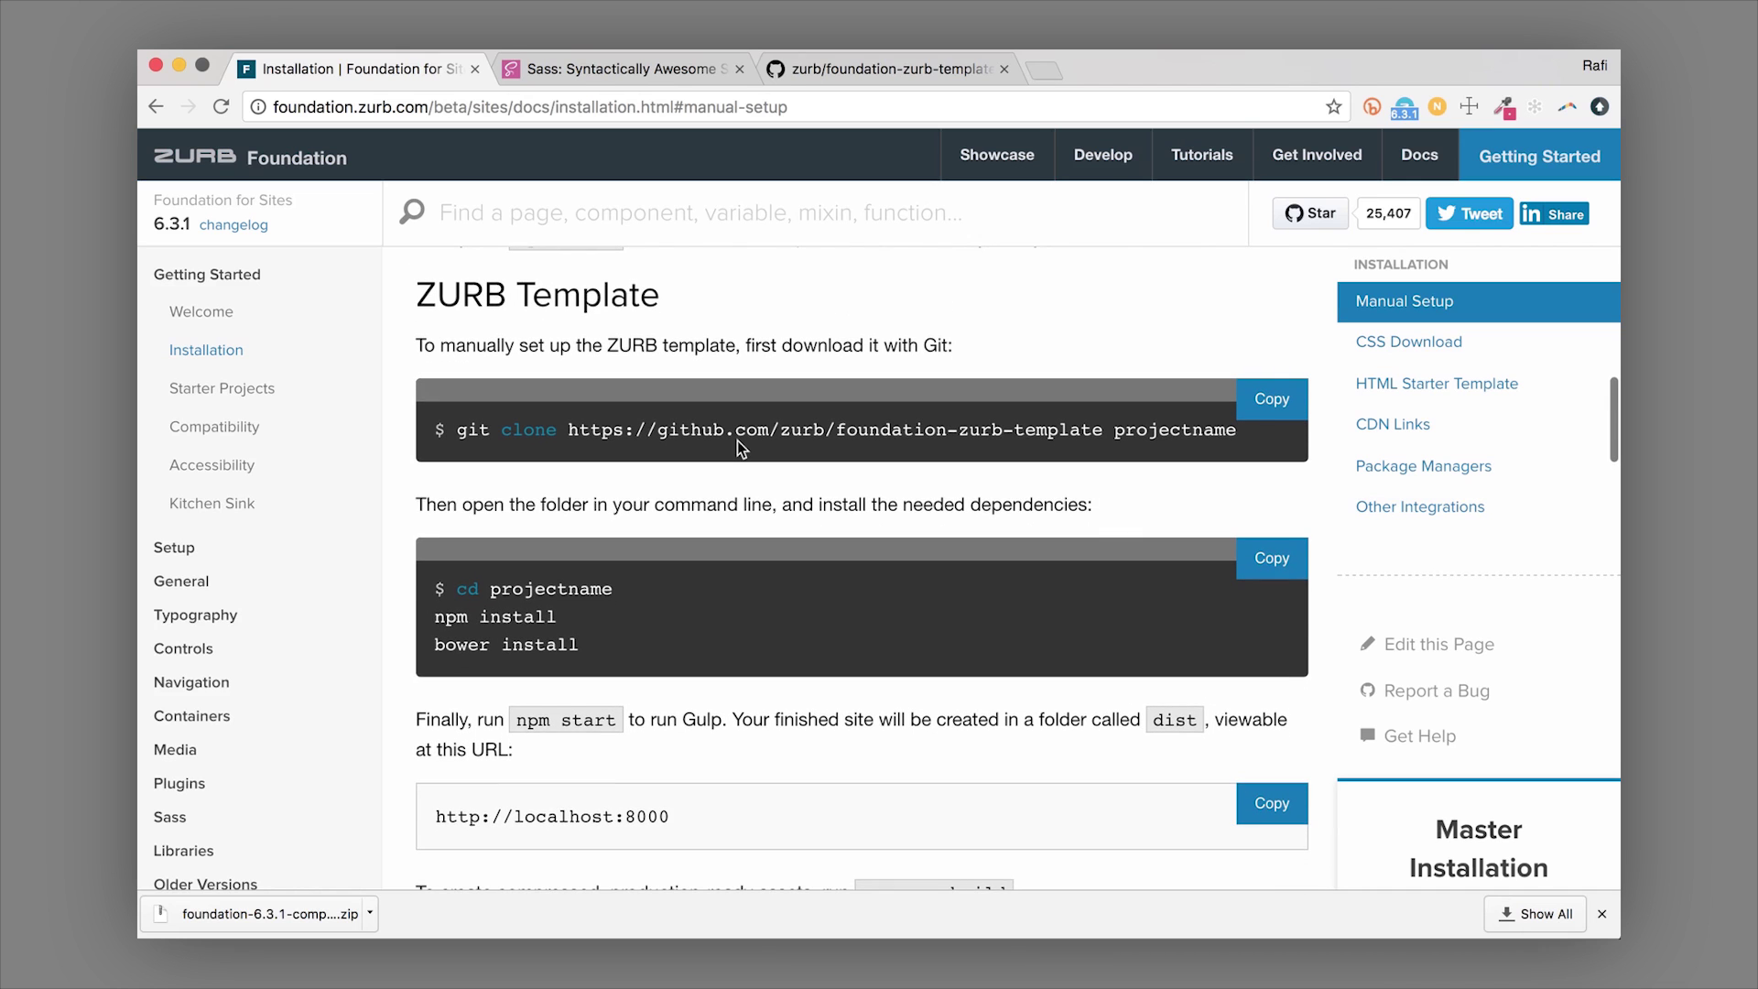
pyautogui.scroll(-2, 737, 441)
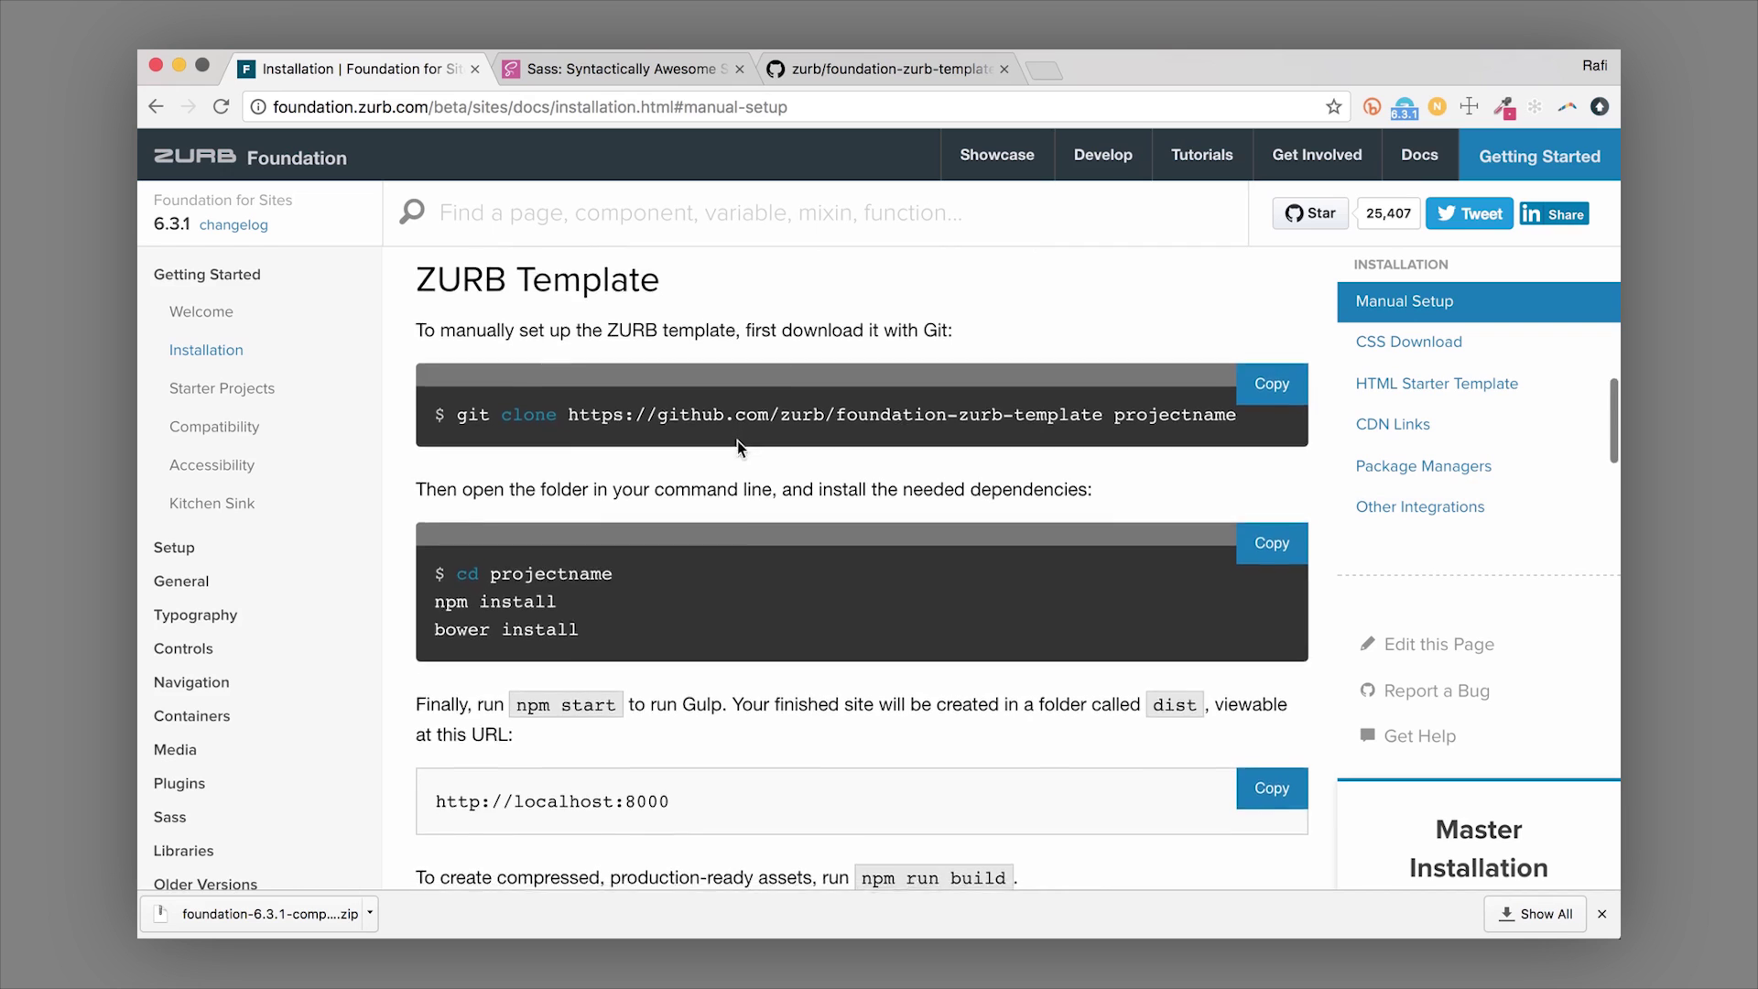
pyautogui.scroll(-15, 738, 441)
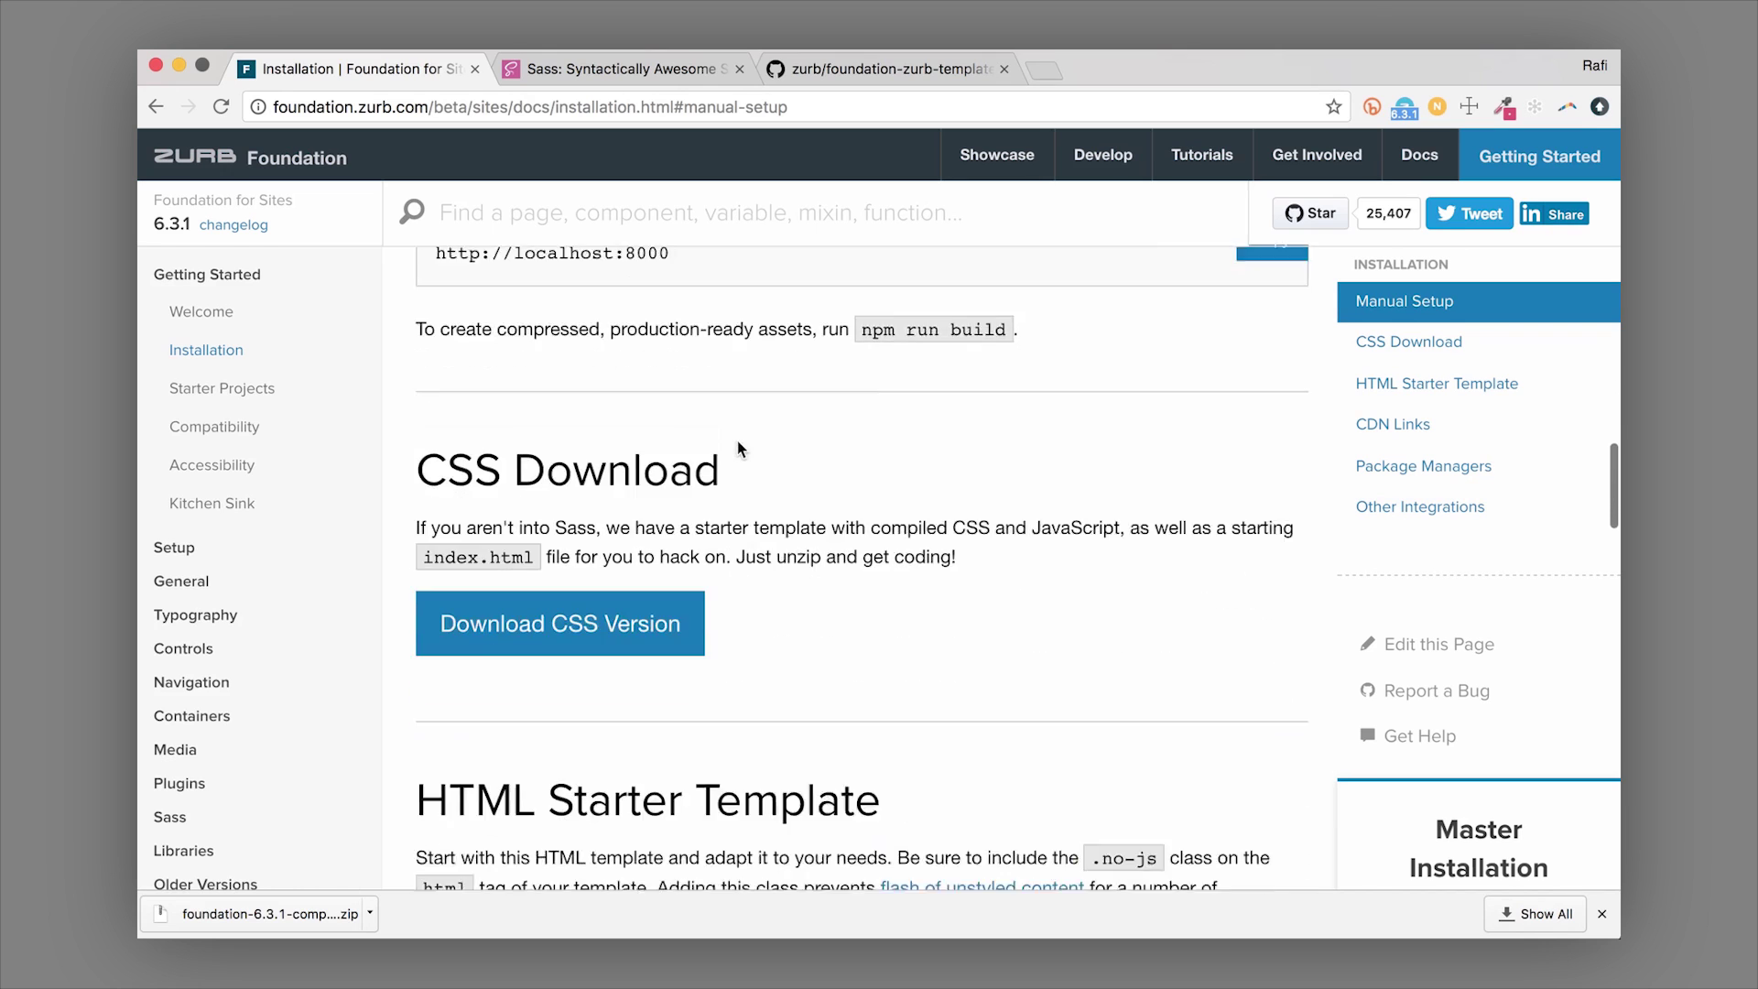
pyautogui.scroll(-10, 738, 442)
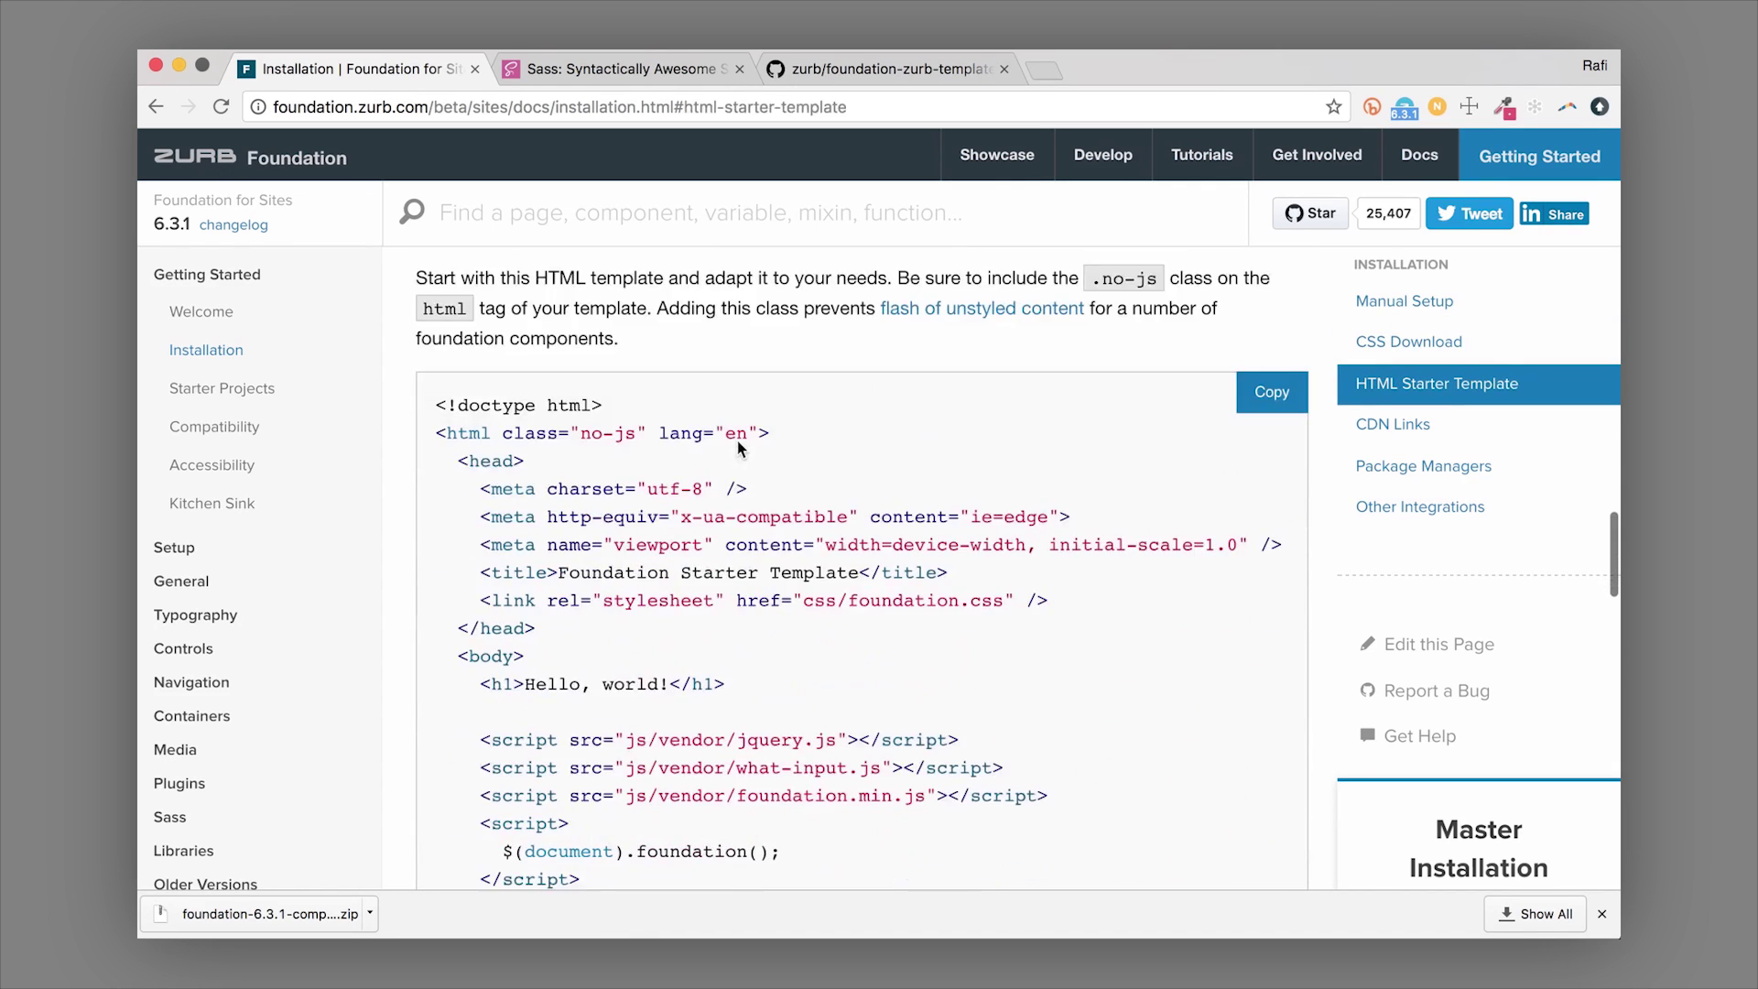
pyautogui.scroll(-7, 738, 441)
pyautogui.scroll(6, 738, 441)
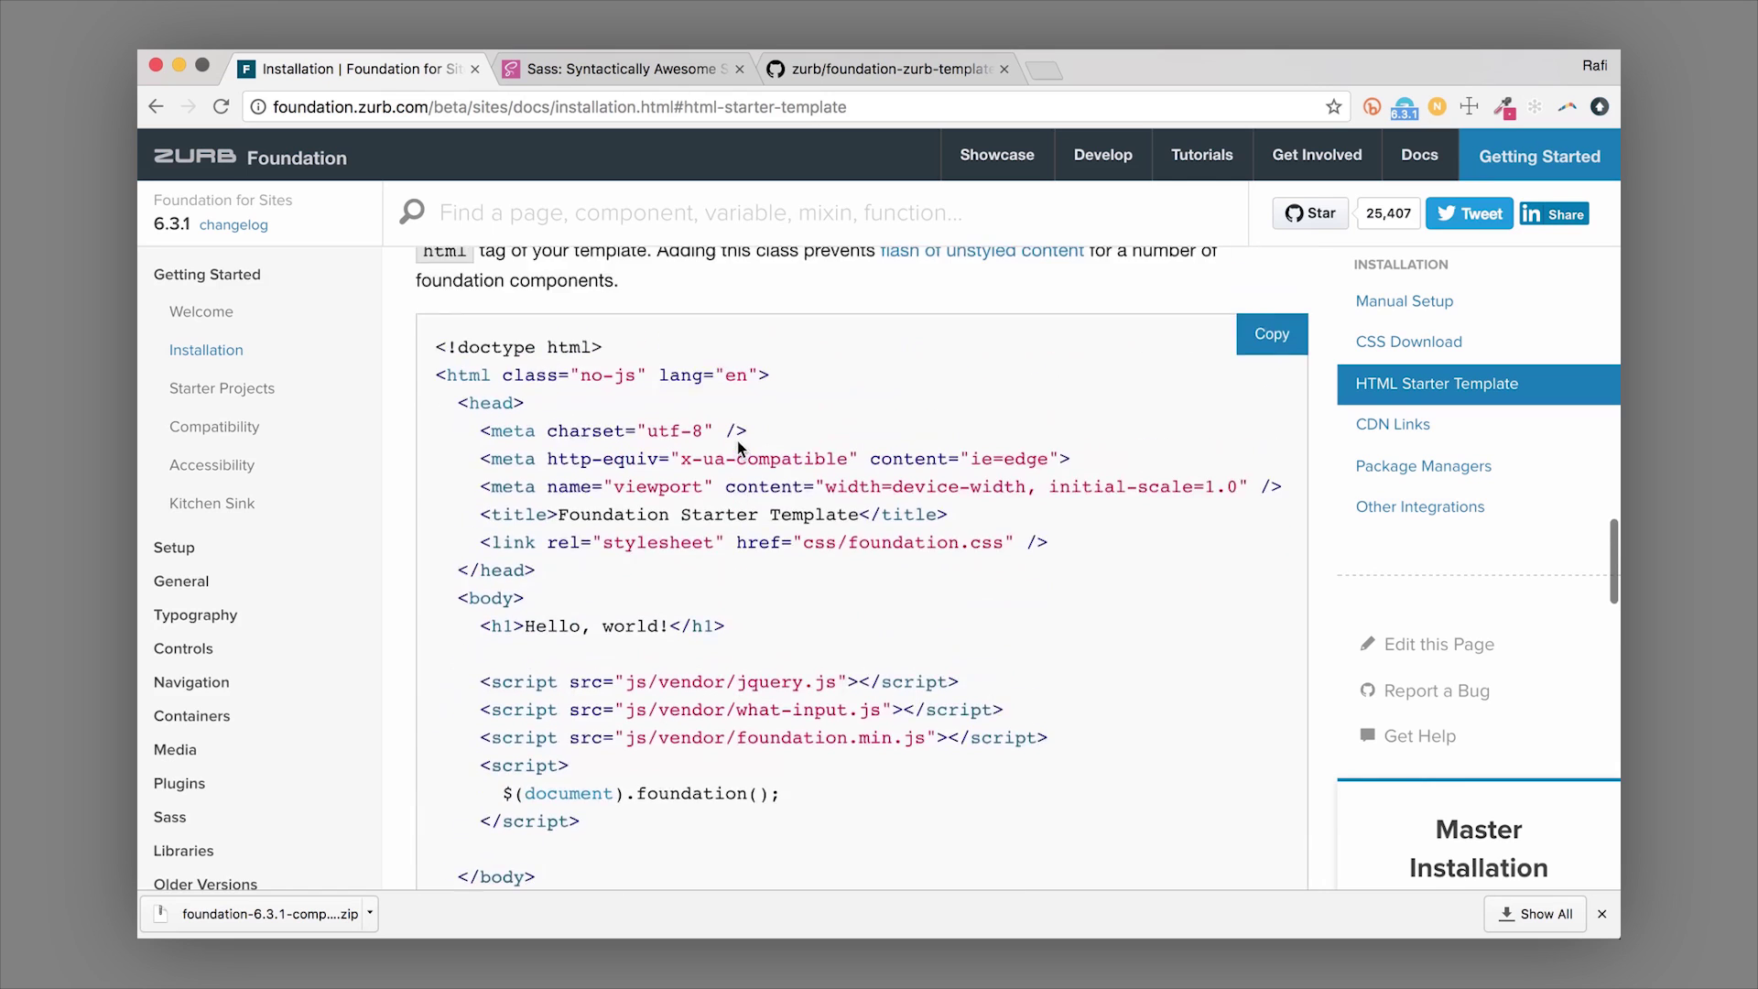
pyautogui.scroll(3, 737, 441)
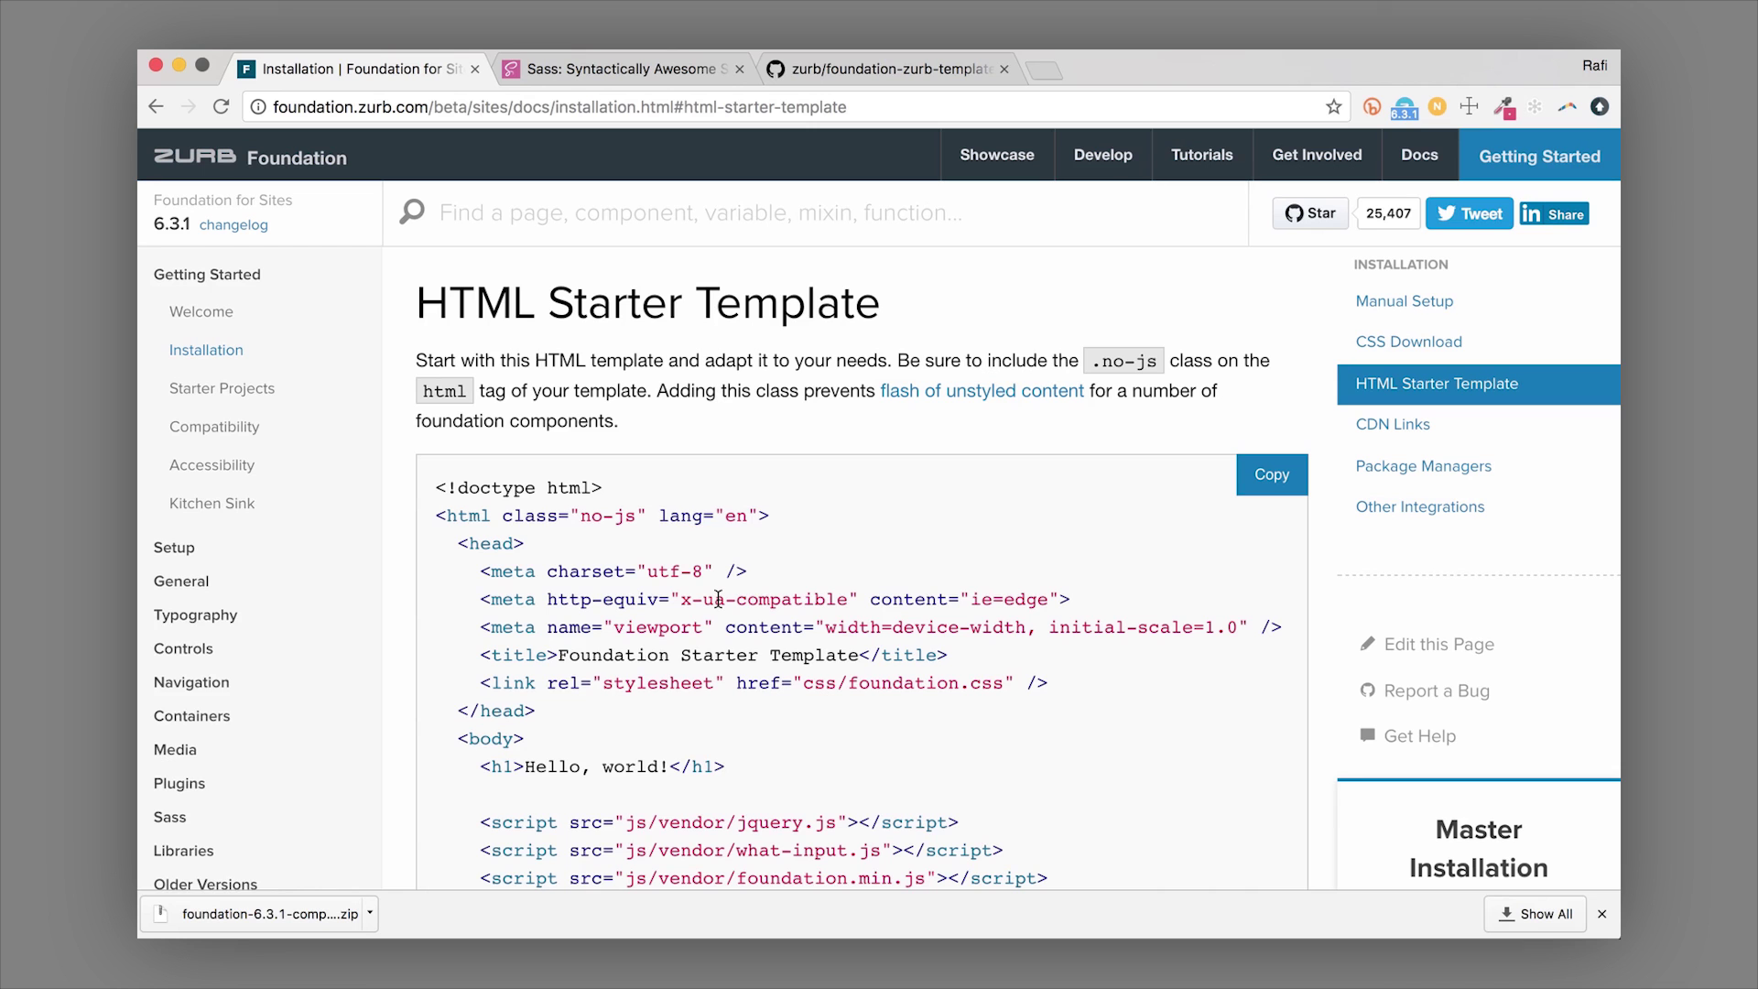
pyautogui.scroll(-5, 719, 599)
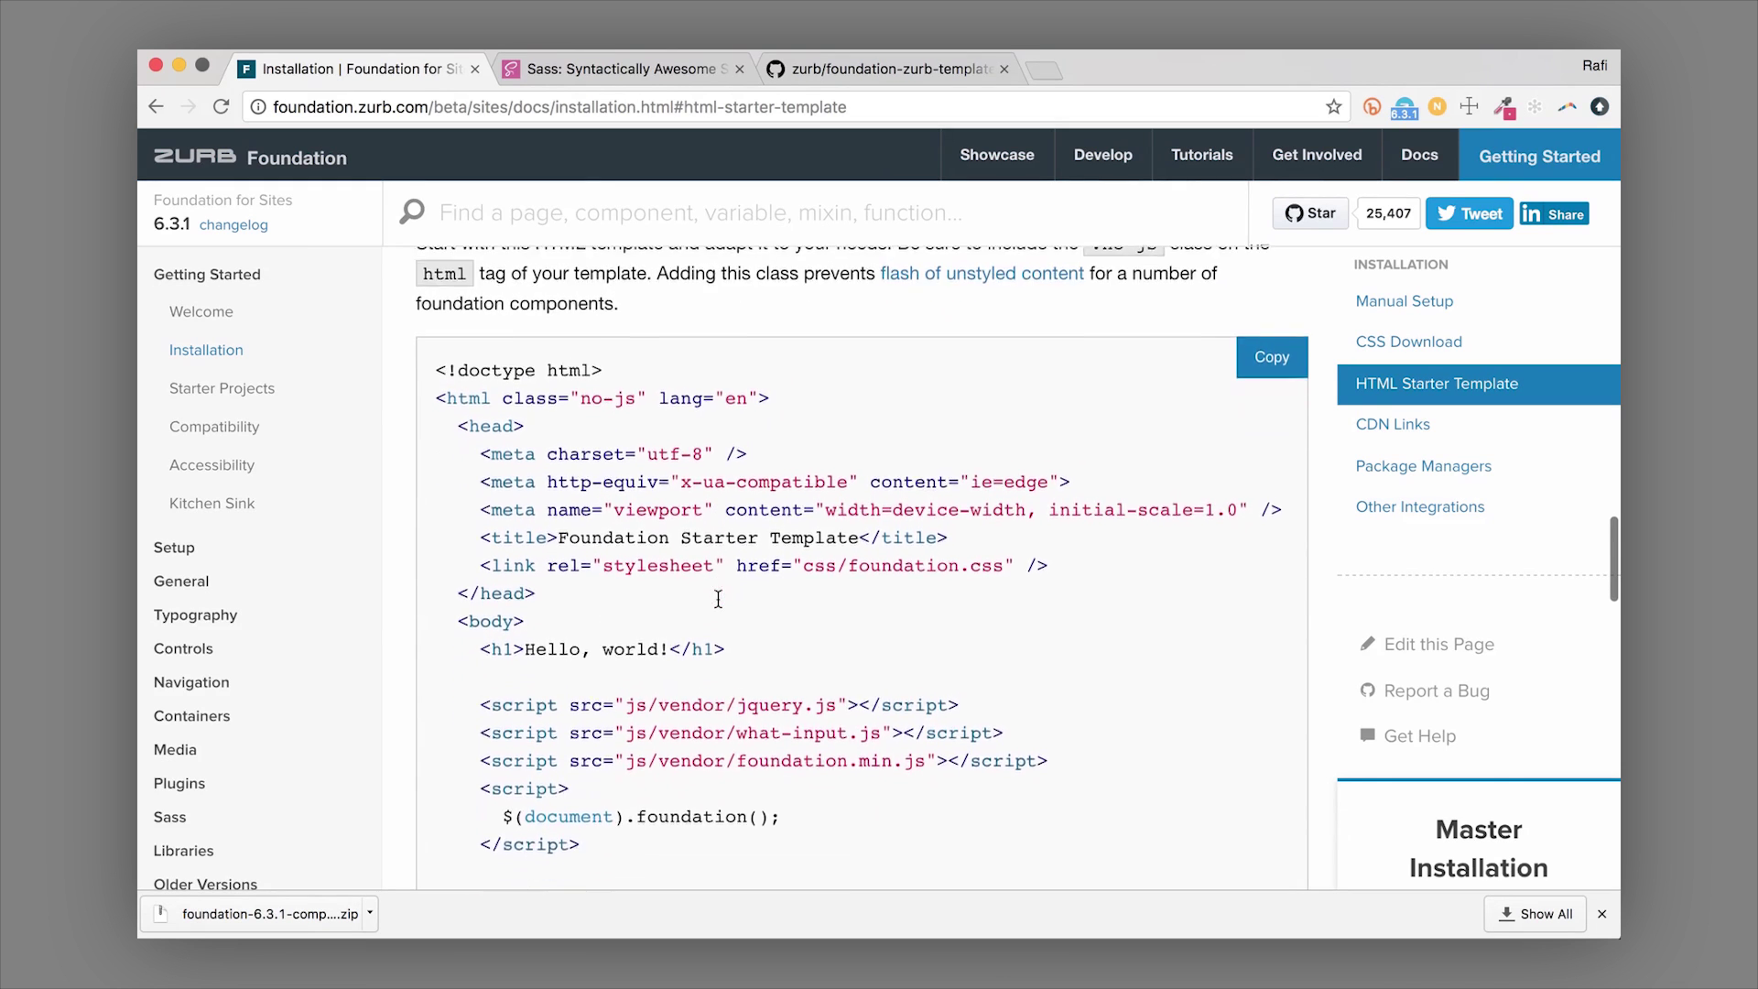
# Scroll past the cdnjs CDN Links to the npm, Bower, Meteor, Composer and NuGet install commands.
pyautogui.scroll(-5, 718, 598)
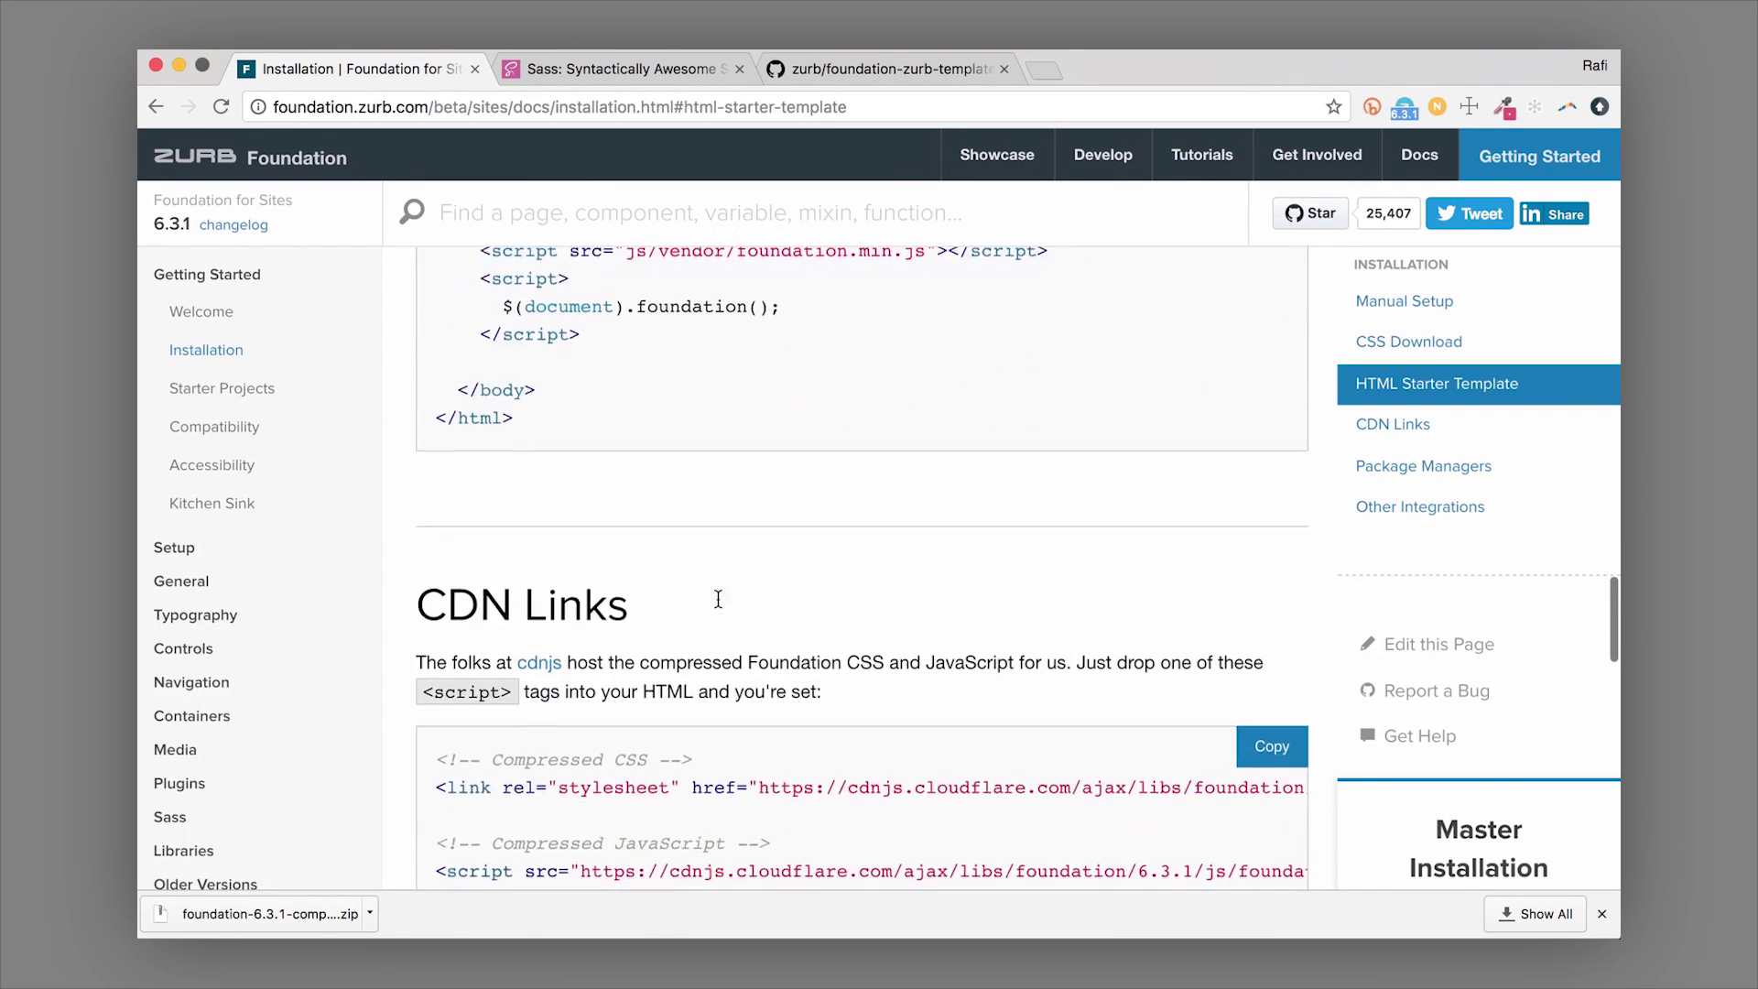
pyautogui.scroll(-2, 719, 598)
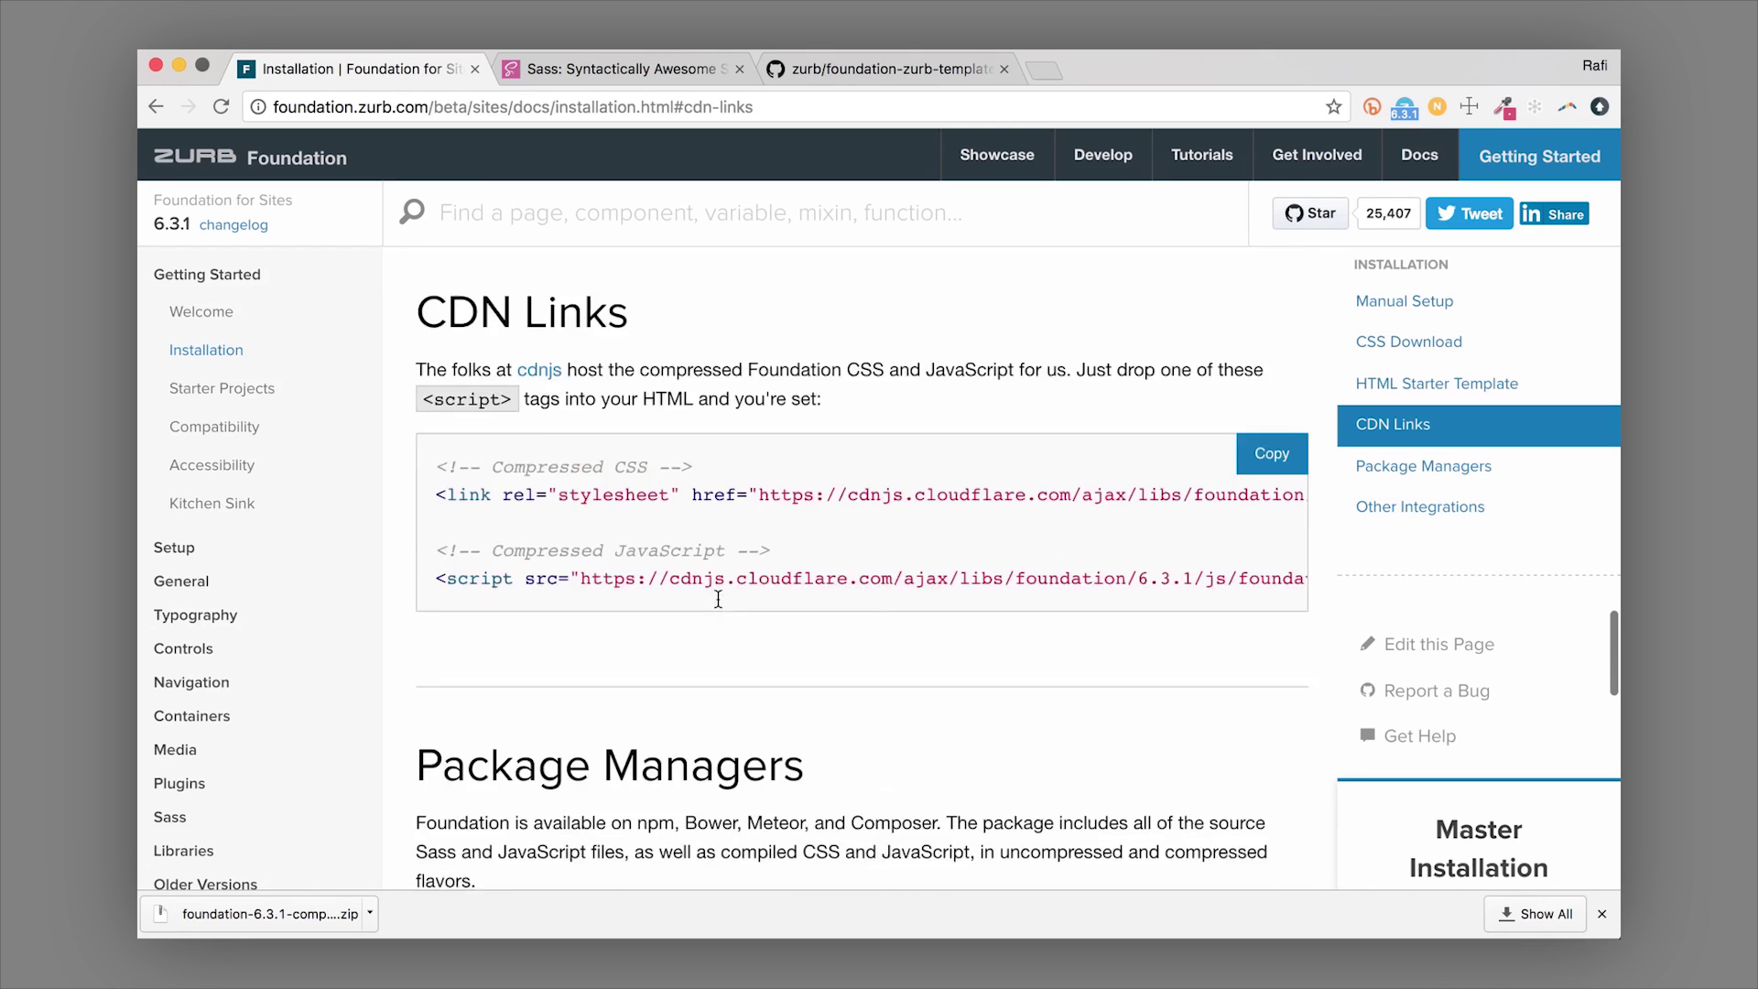
pyautogui.scroll(1, 719, 598)
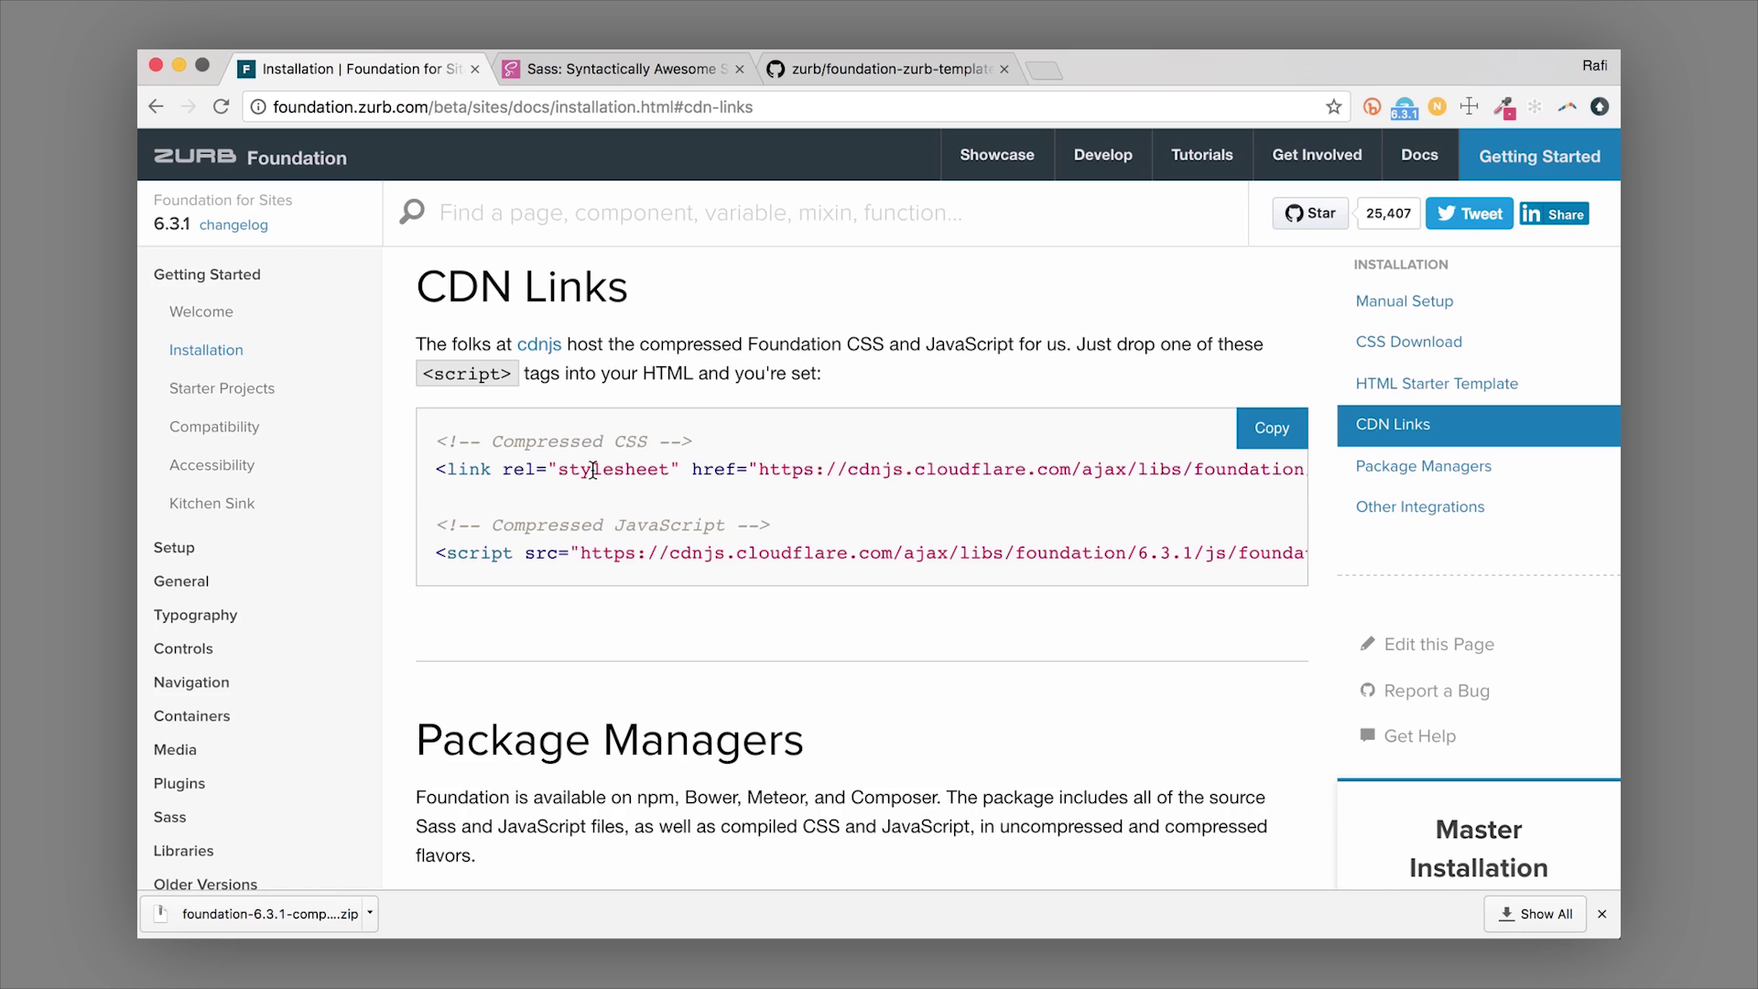
pyautogui.scroll(-3, 599, 540)
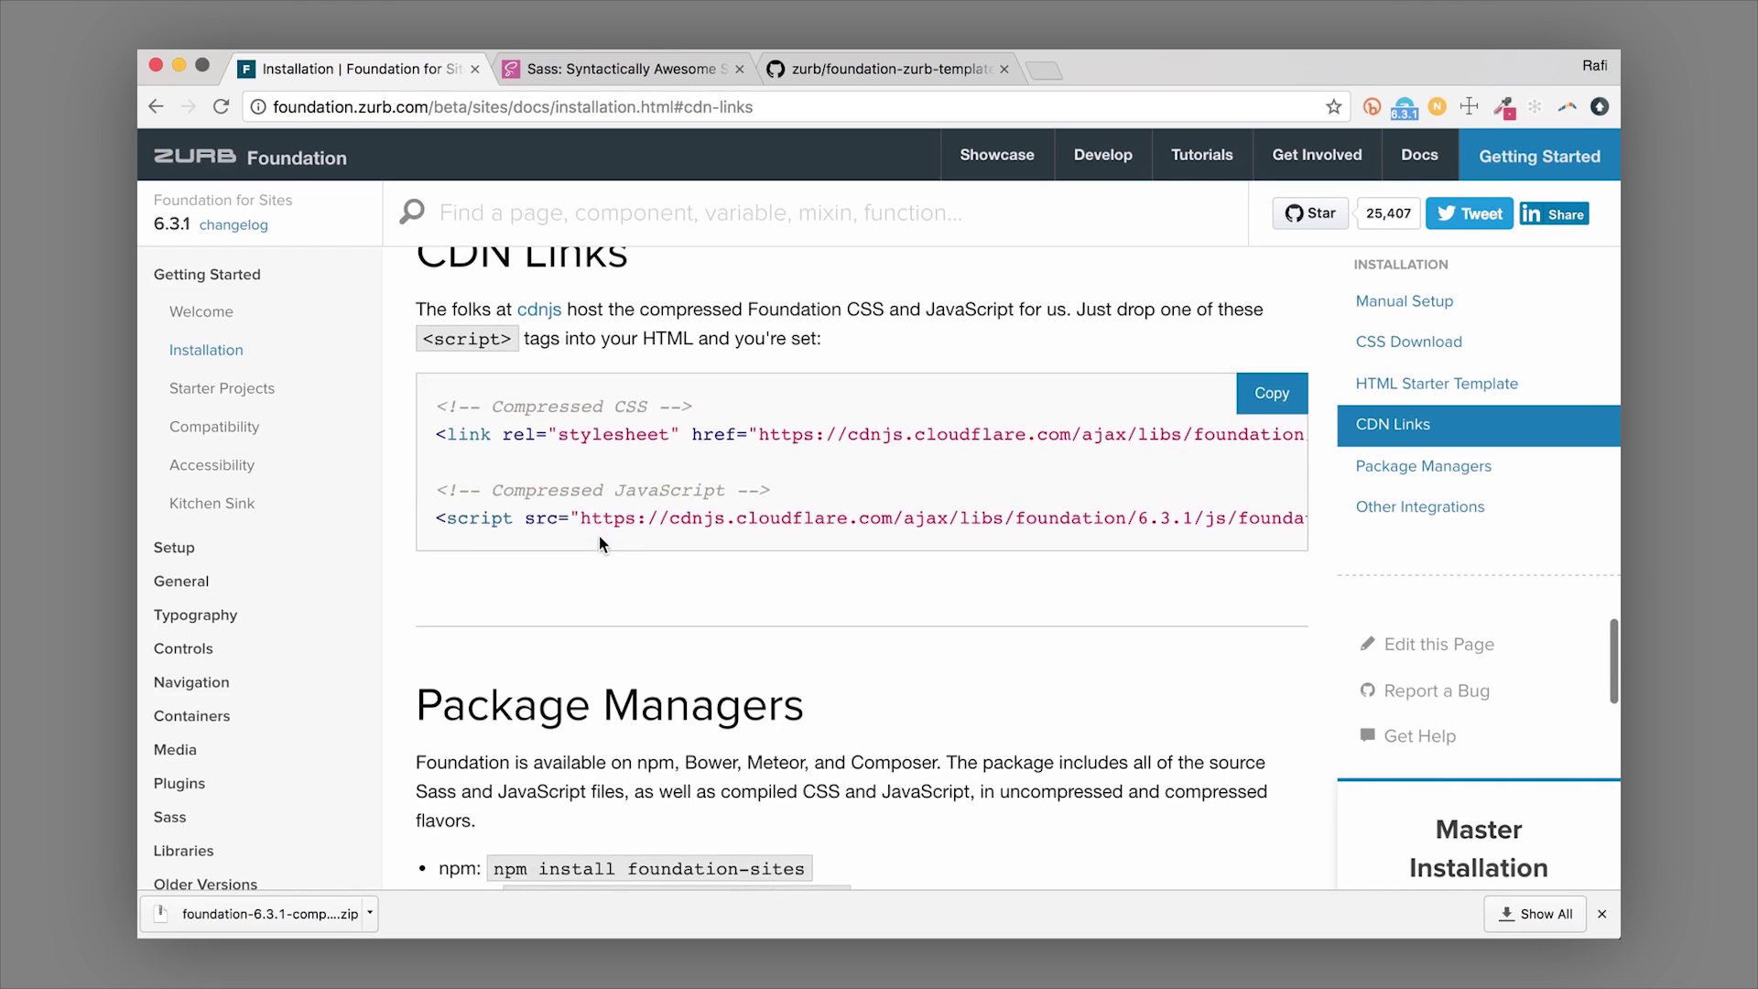
pyautogui.scroll(-7, 599, 535)
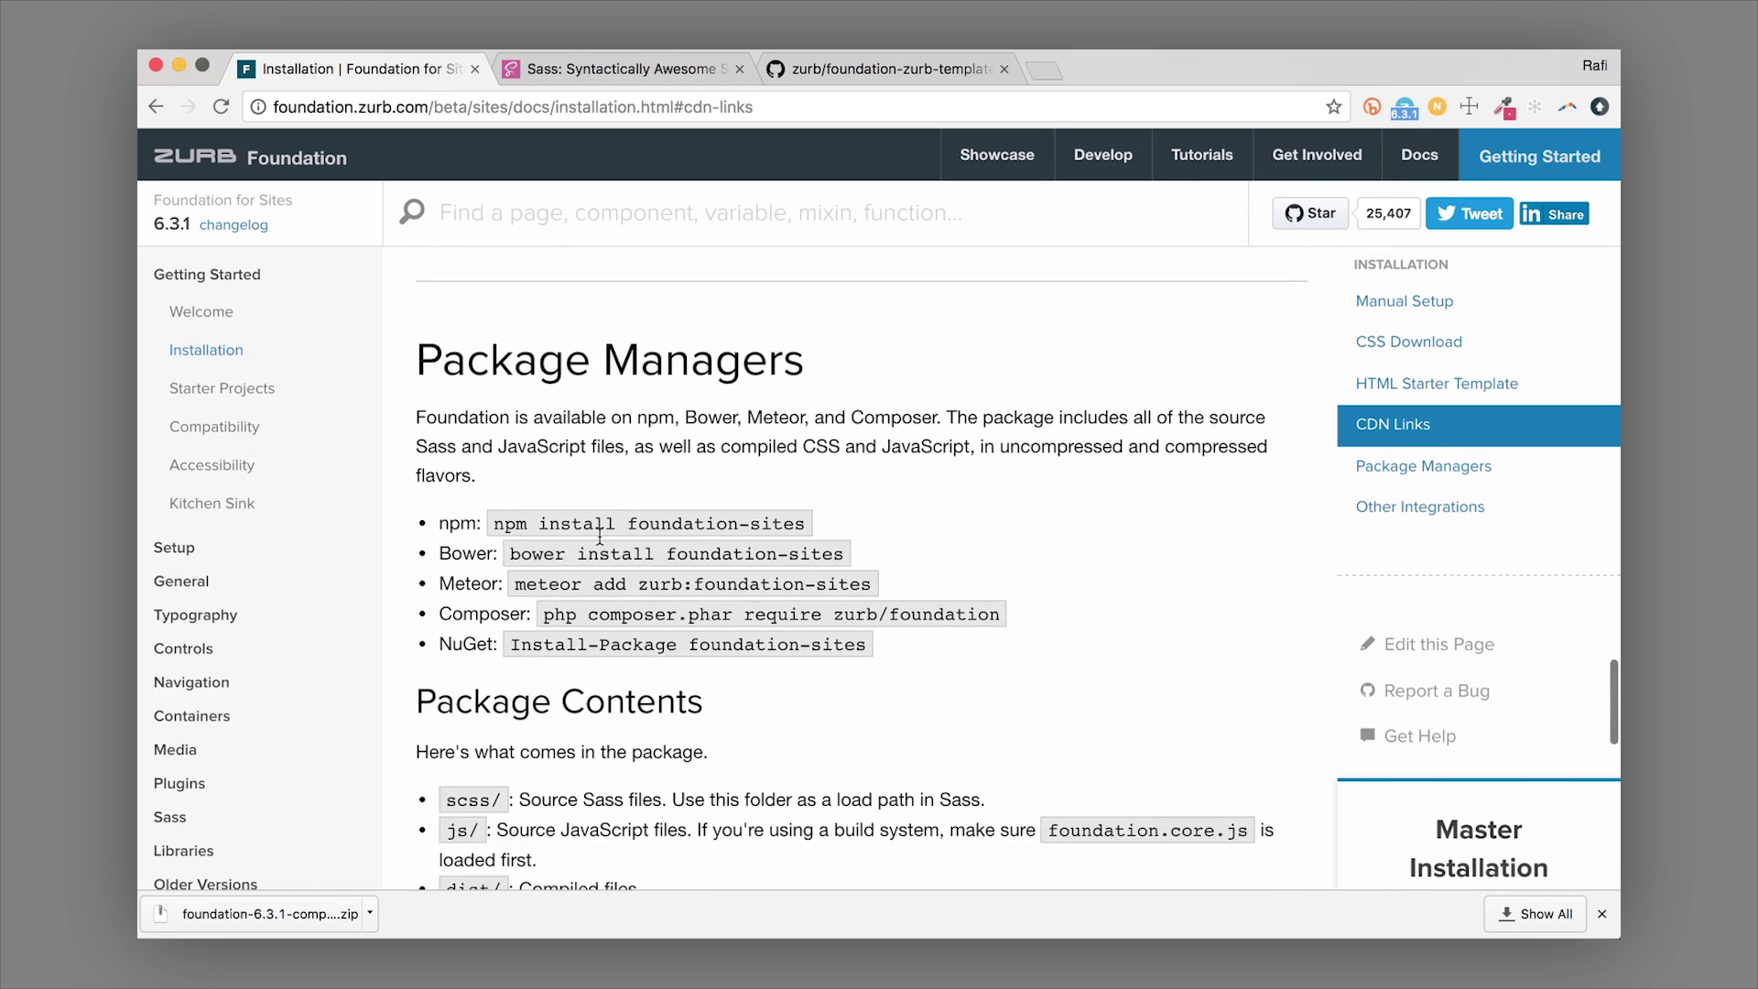
# Bring up the zurb/foundation-rails GitHub repository tab after reaching Other Integrations.
pyautogui.scroll(1, 599, 535)
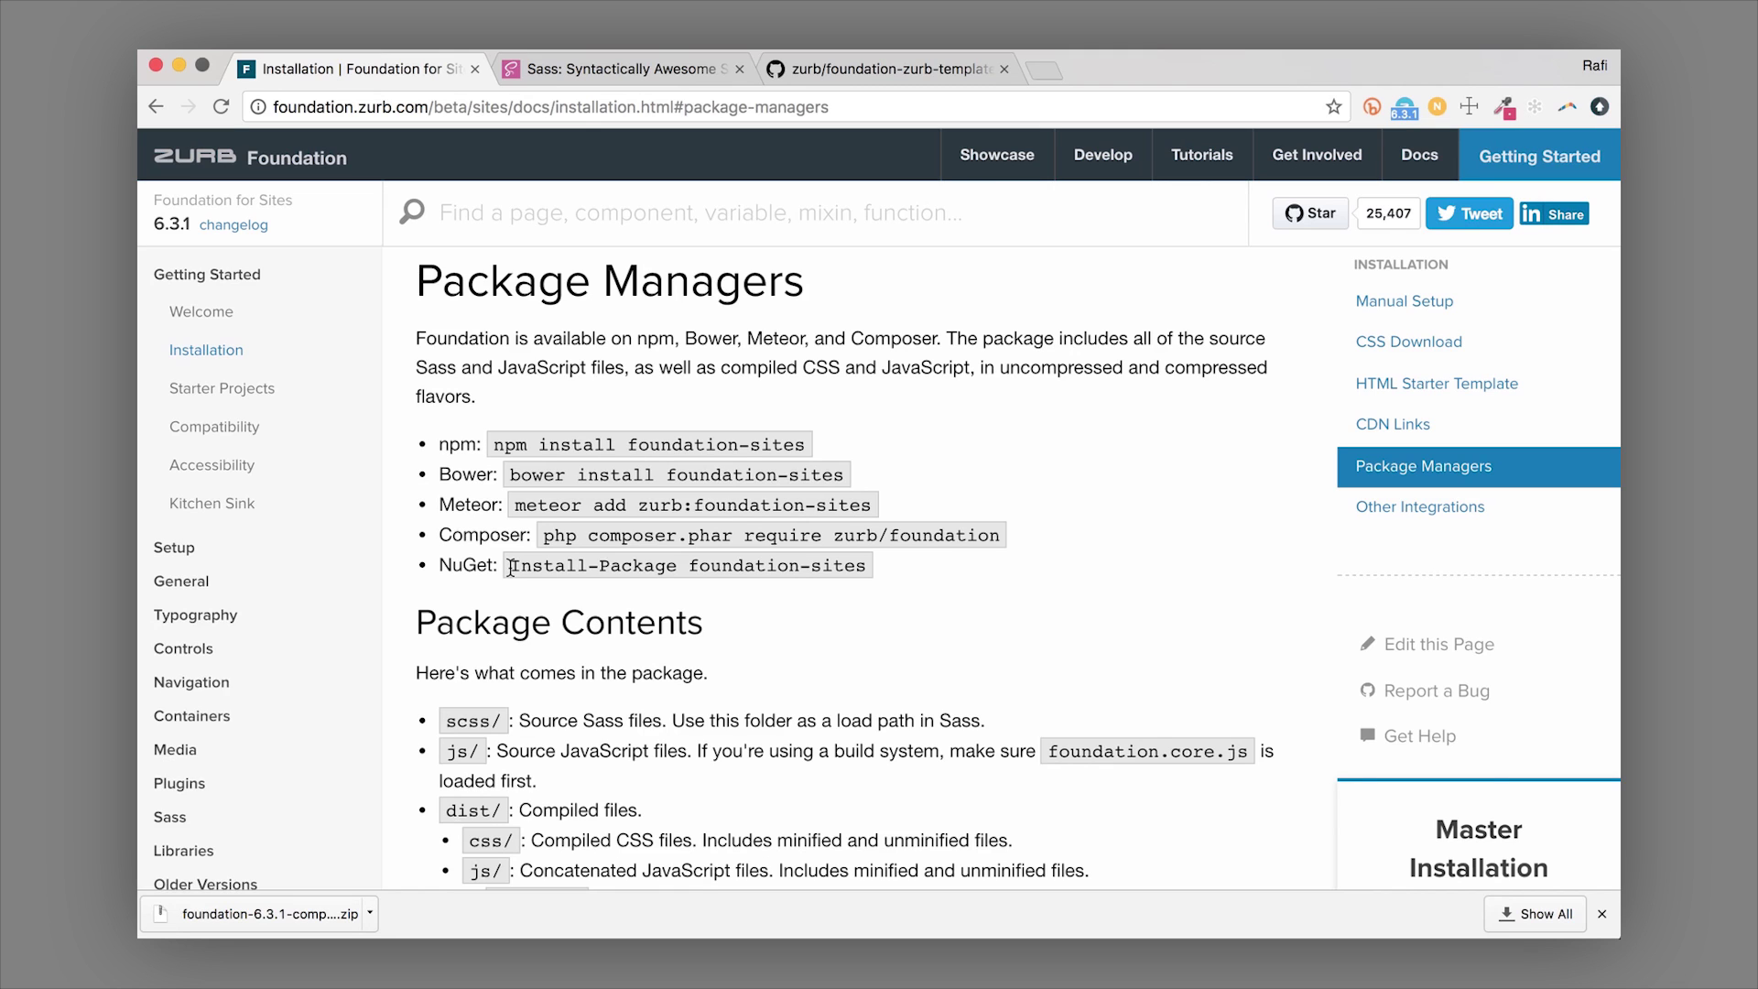
pyautogui.scroll(-5, 549, 504)
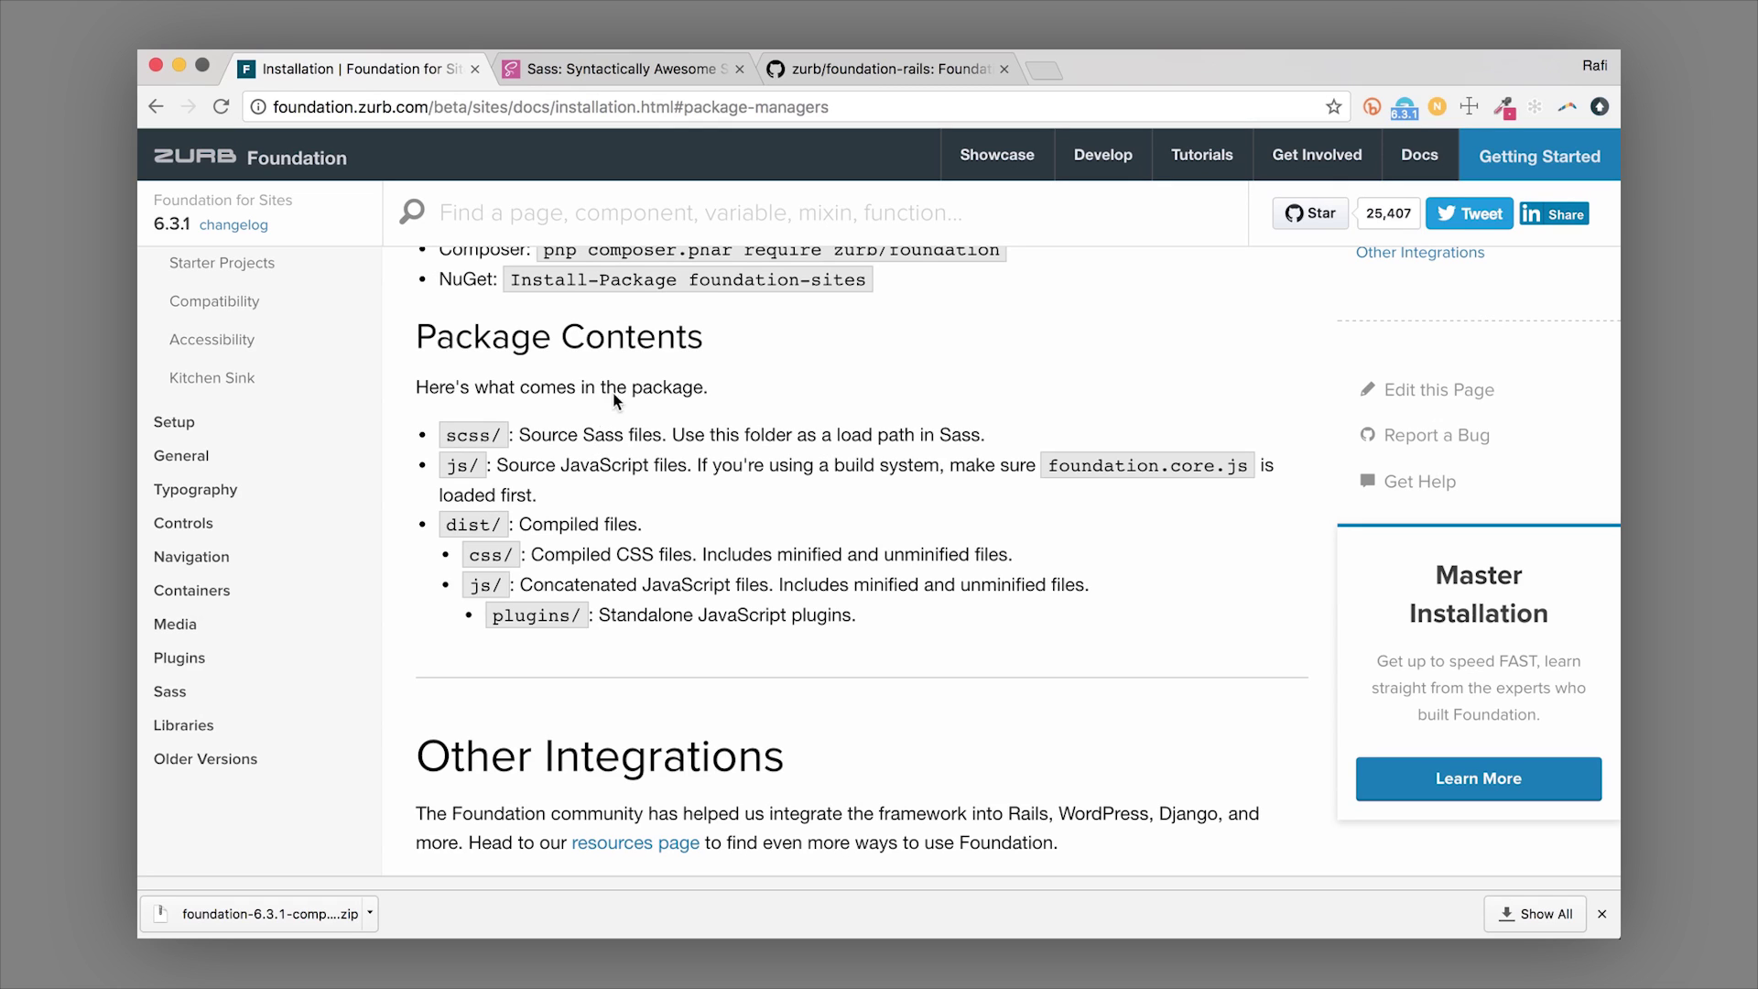
pyautogui.click(805, 69)
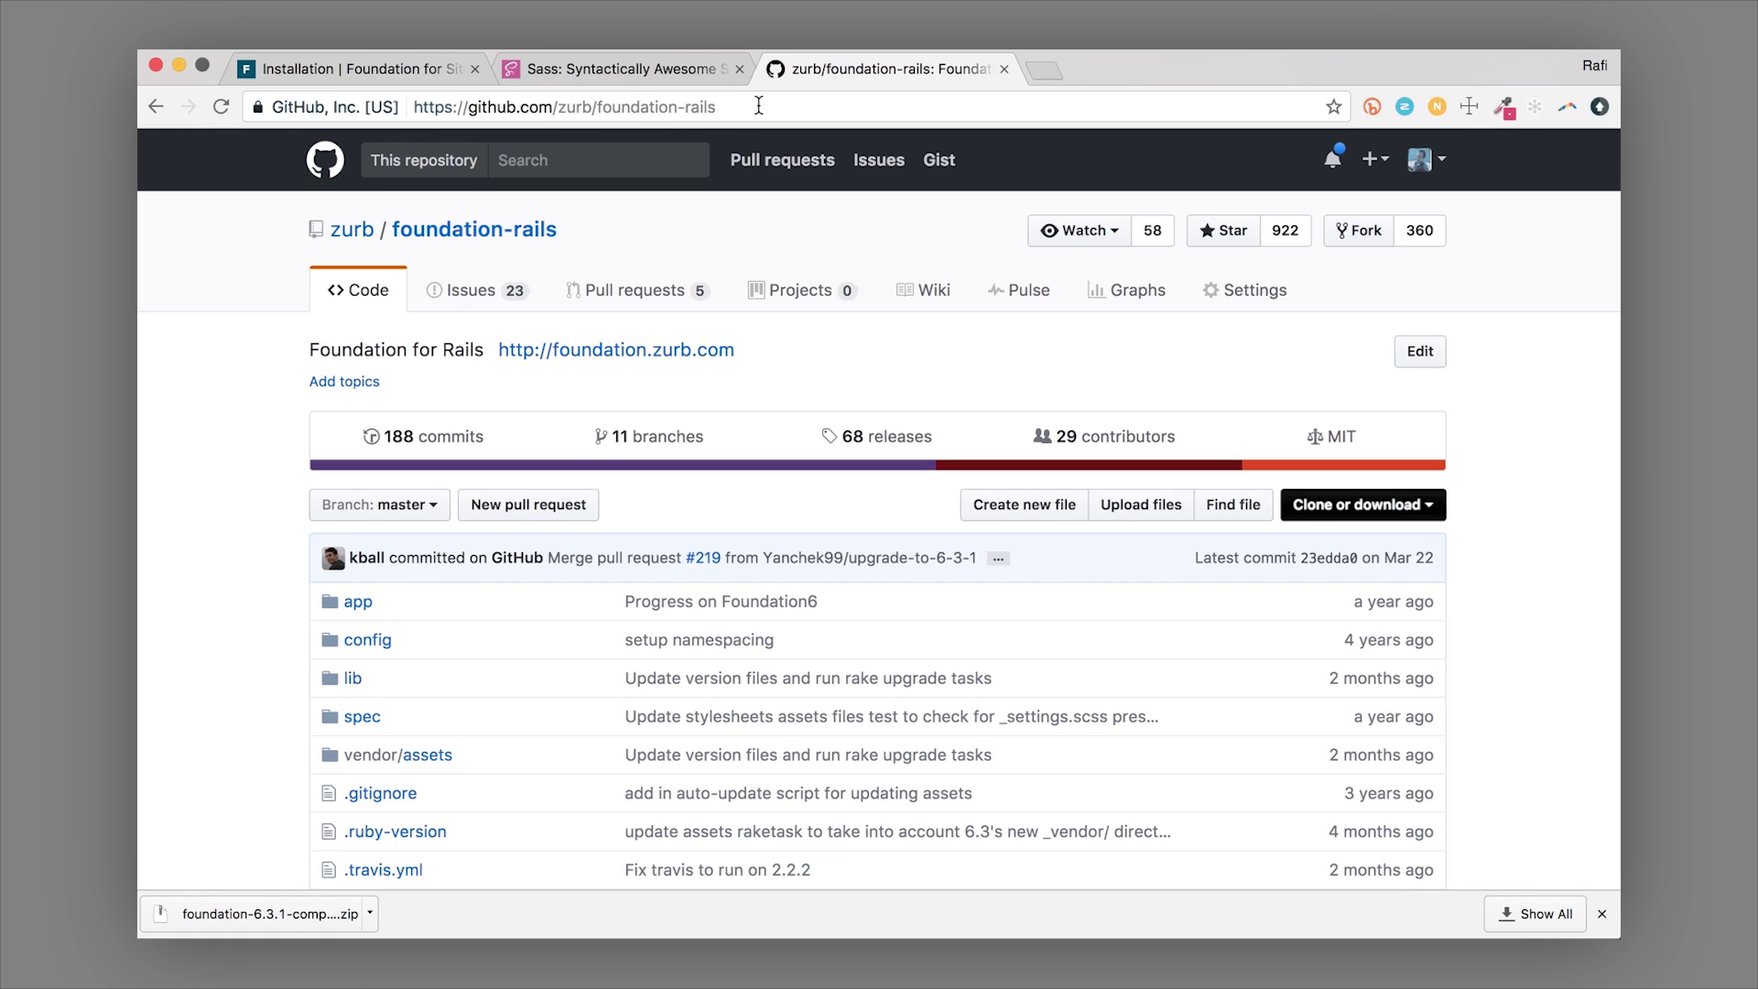
# Skim the foundation-rails README Installation steps, then switch back to the Foundation docs tab.
pyautogui.scroll(-3, 234, 437)
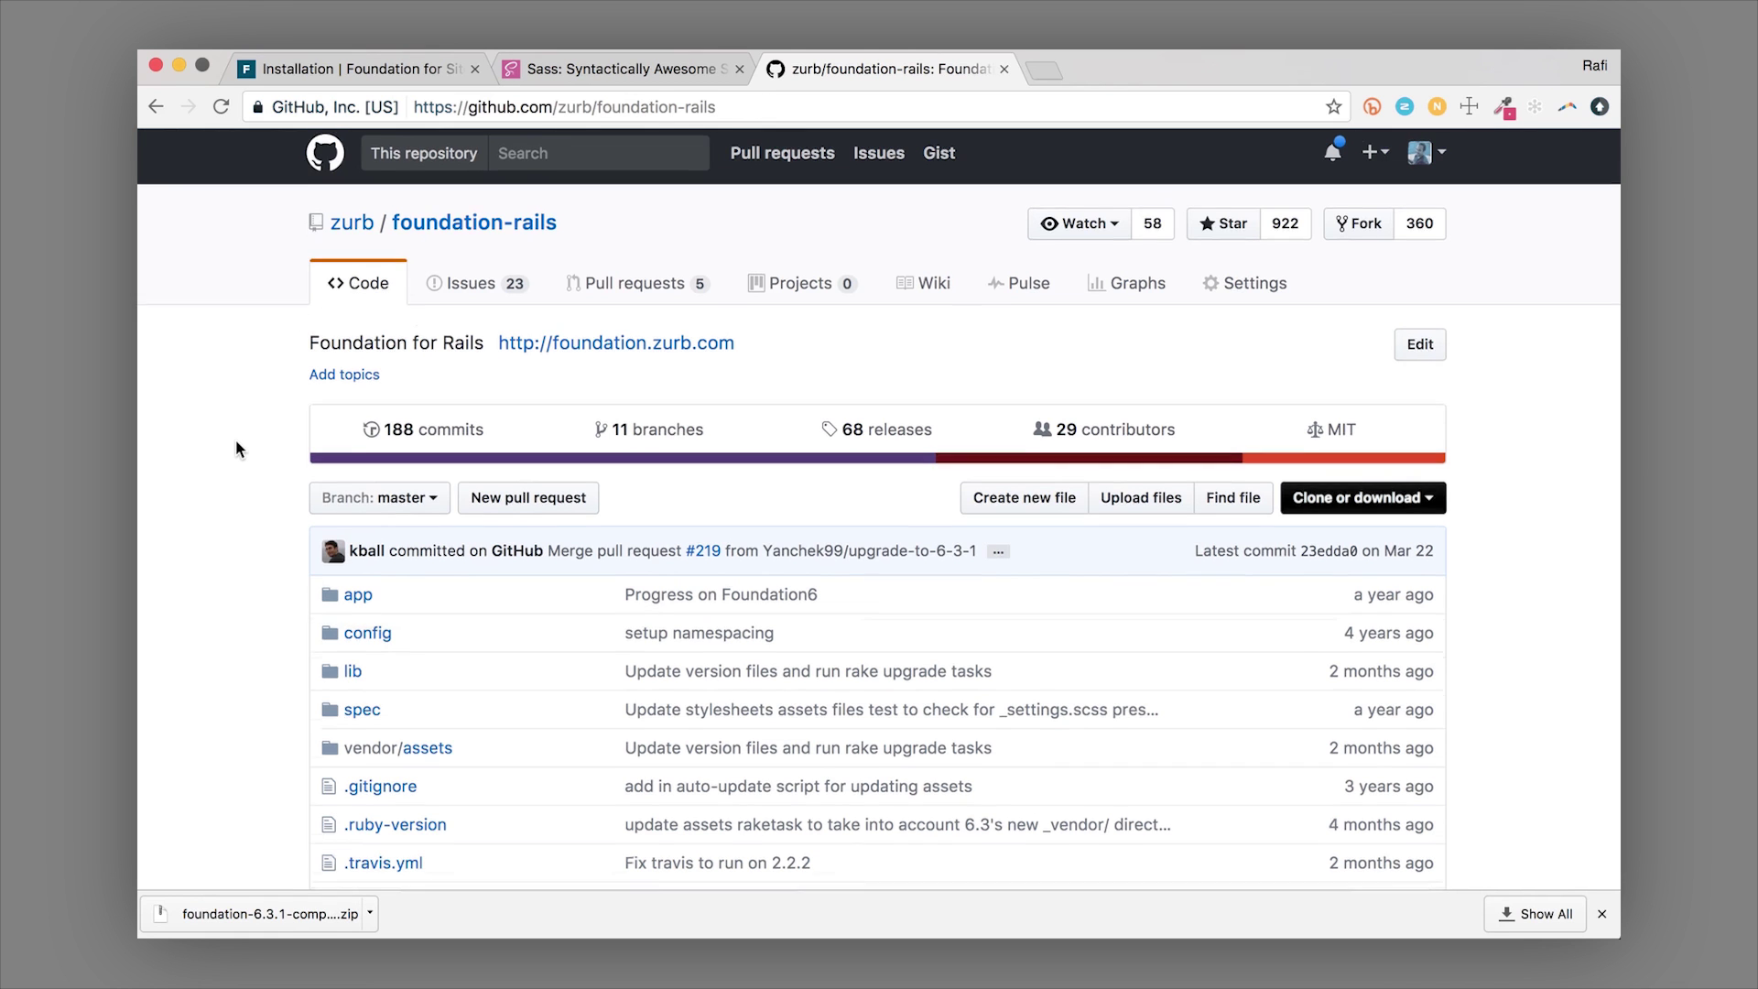
pyautogui.scroll(-10, 236, 448)
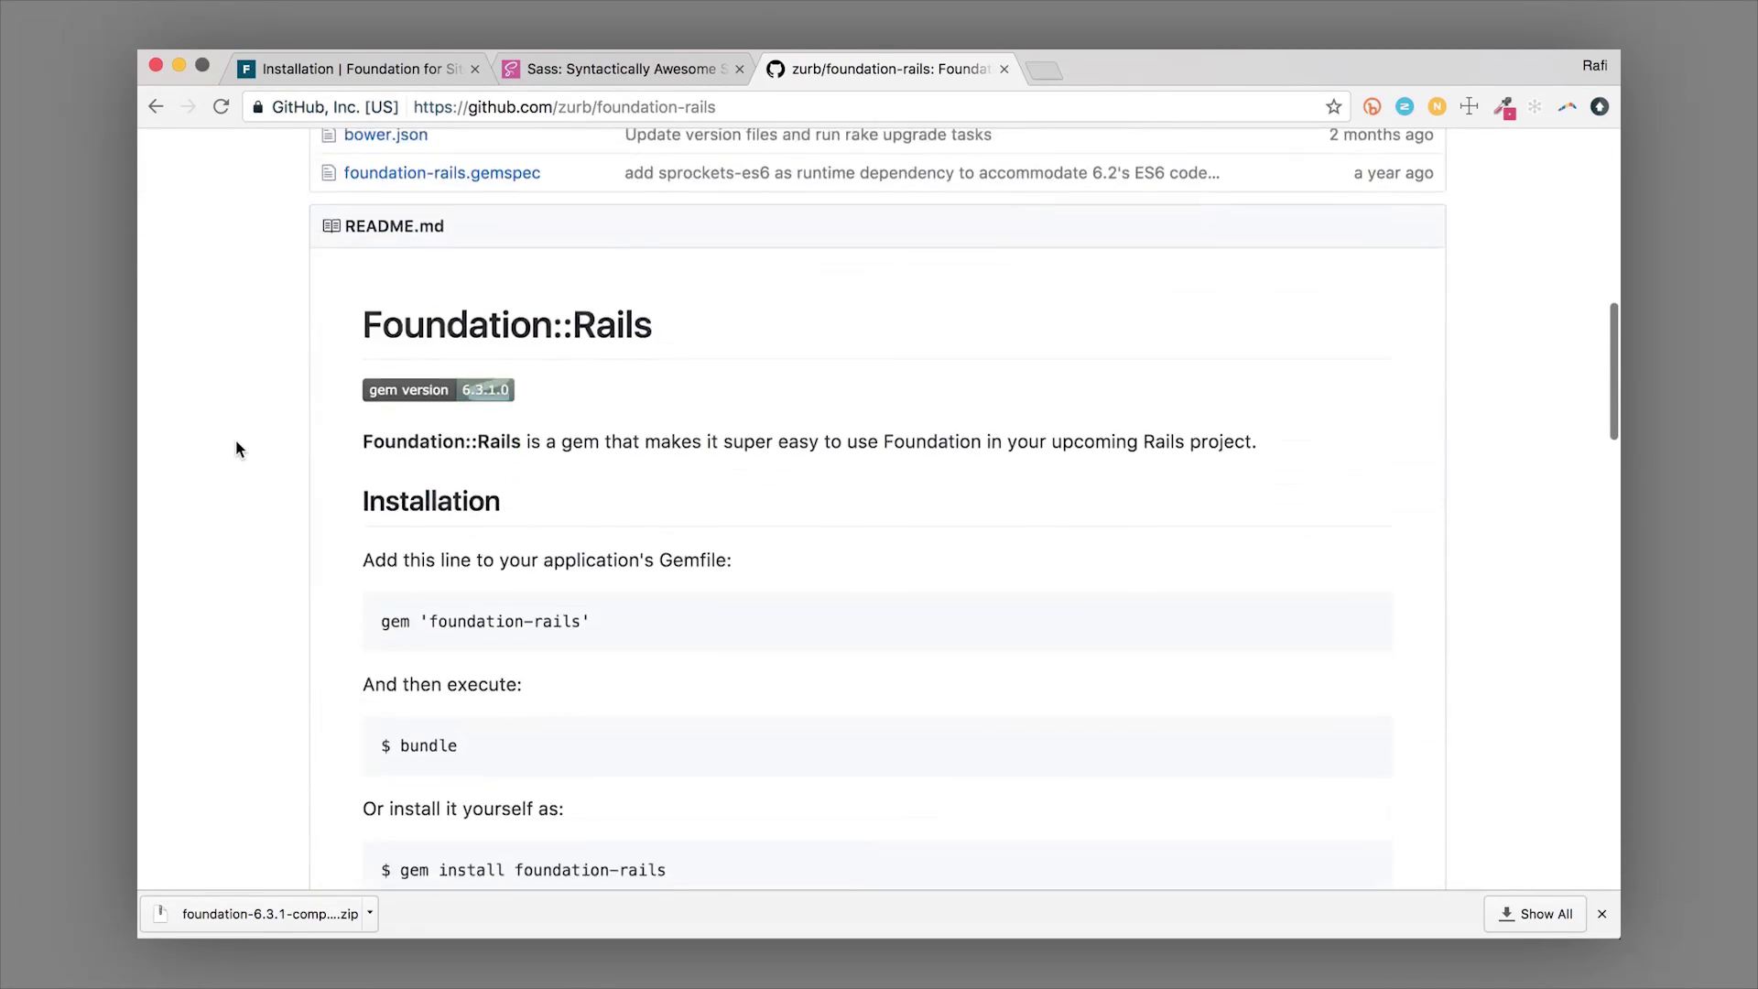
pyautogui.scroll(-2, 236, 448)
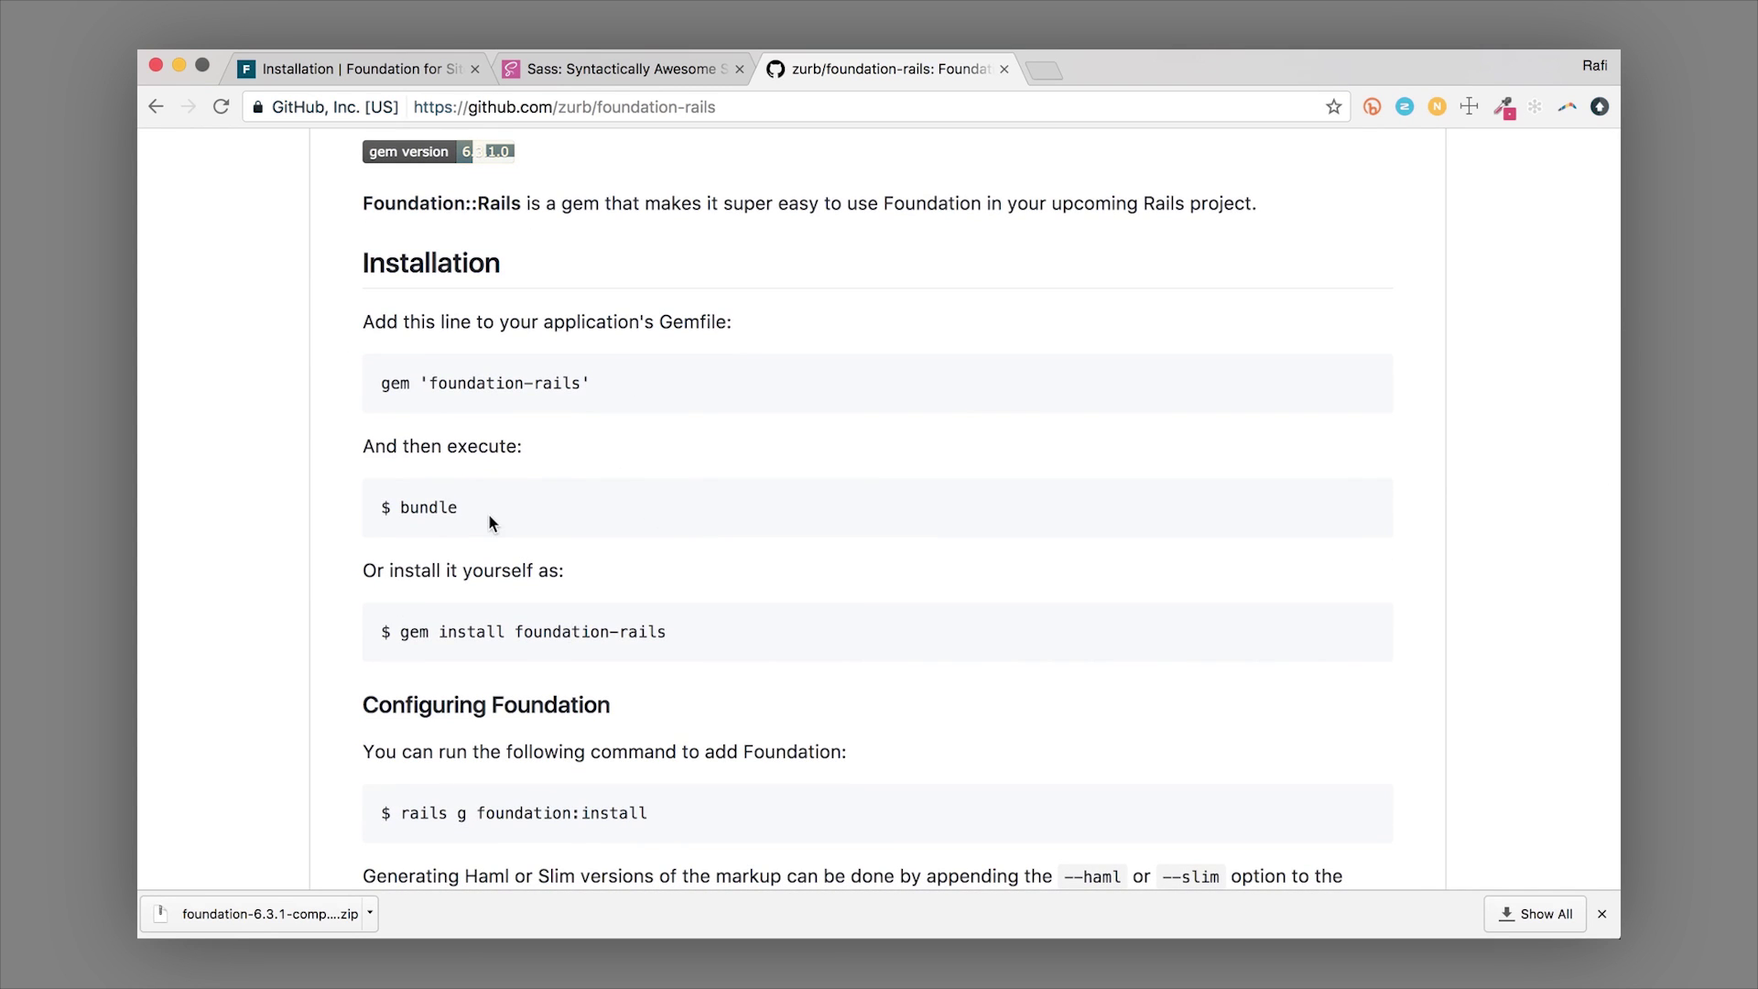
pyautogui.scroll(10, 256, 518)
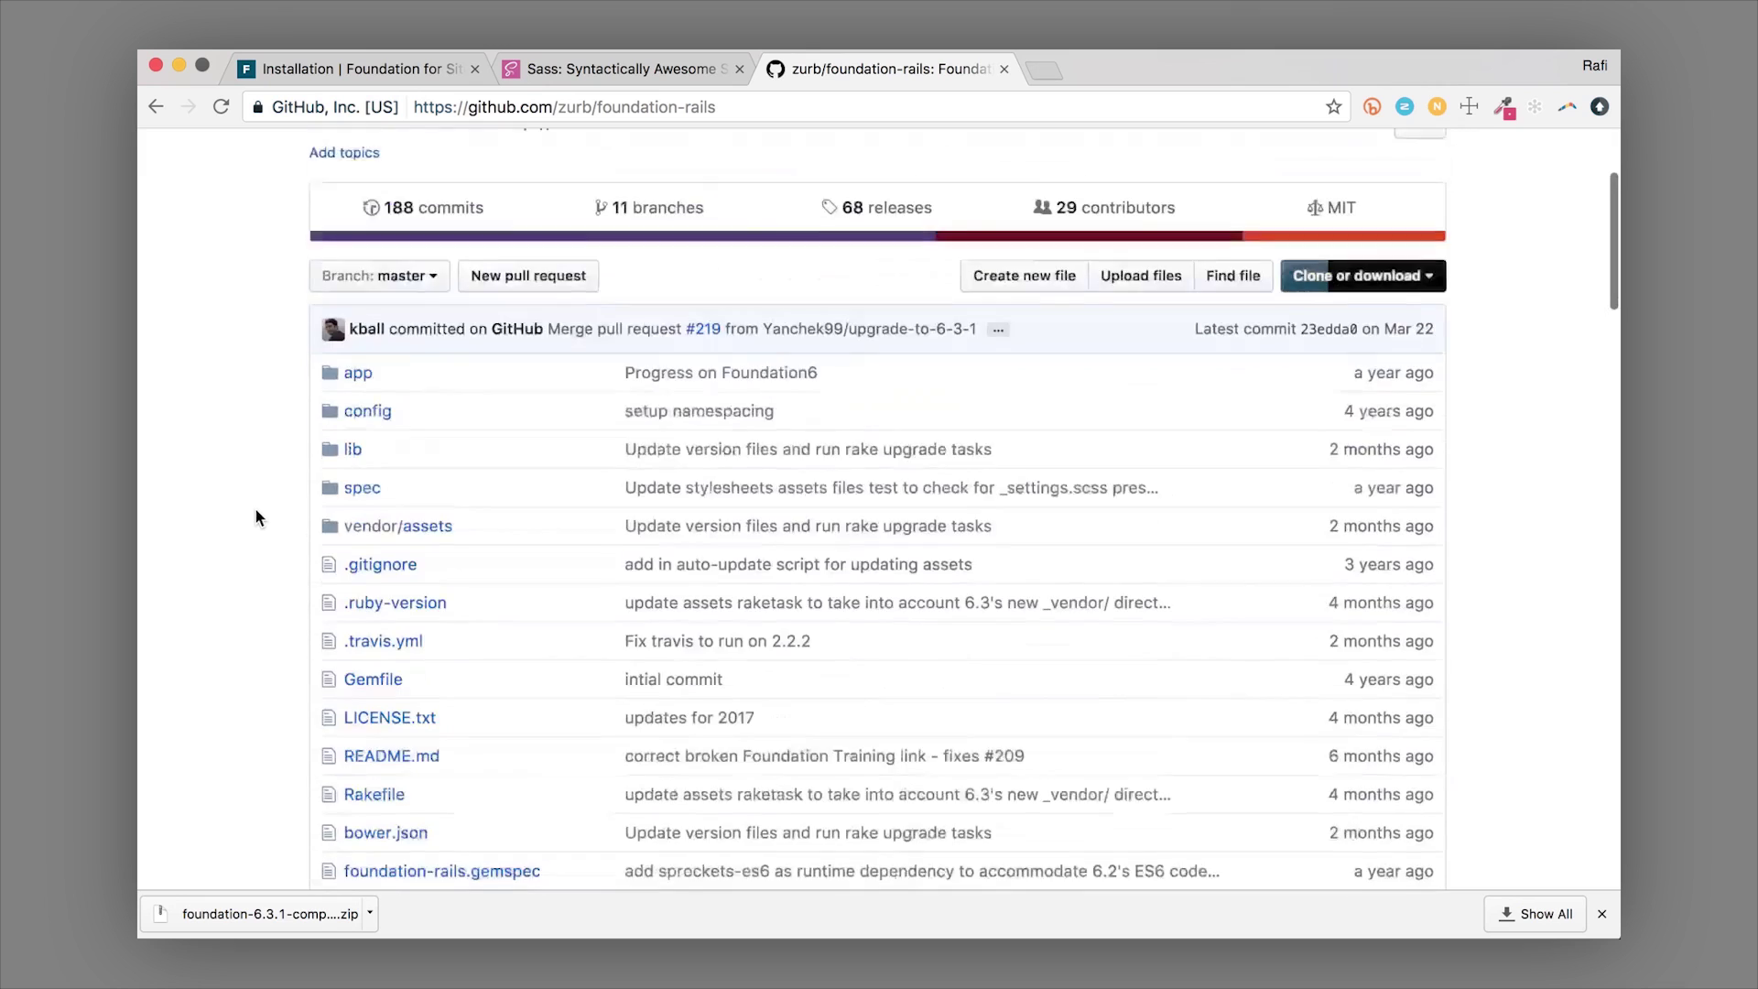
pyautogui.scroll(3, 255, 515)
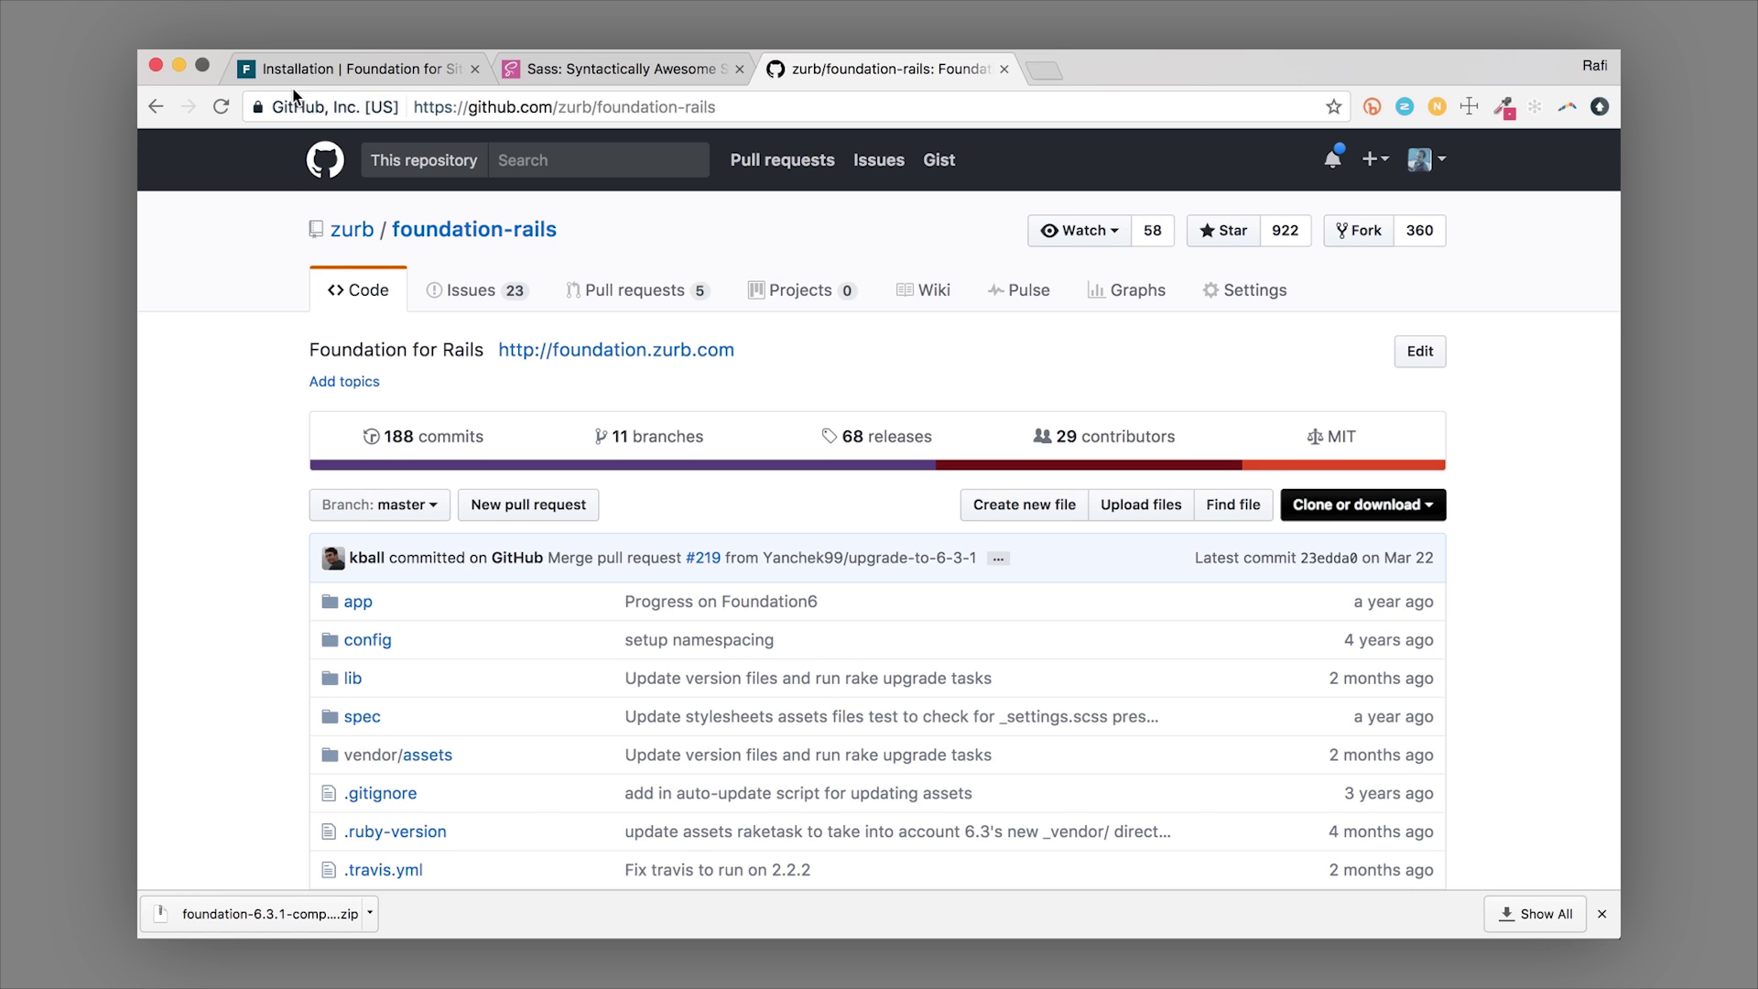
pyautogui.press('super+1')
pyautogui.scroll(2, 488, 450)
# Scroll back up to the Installation heading and the Installing Foundation intro video.
pyautogui.scroll(20, 488, 455)
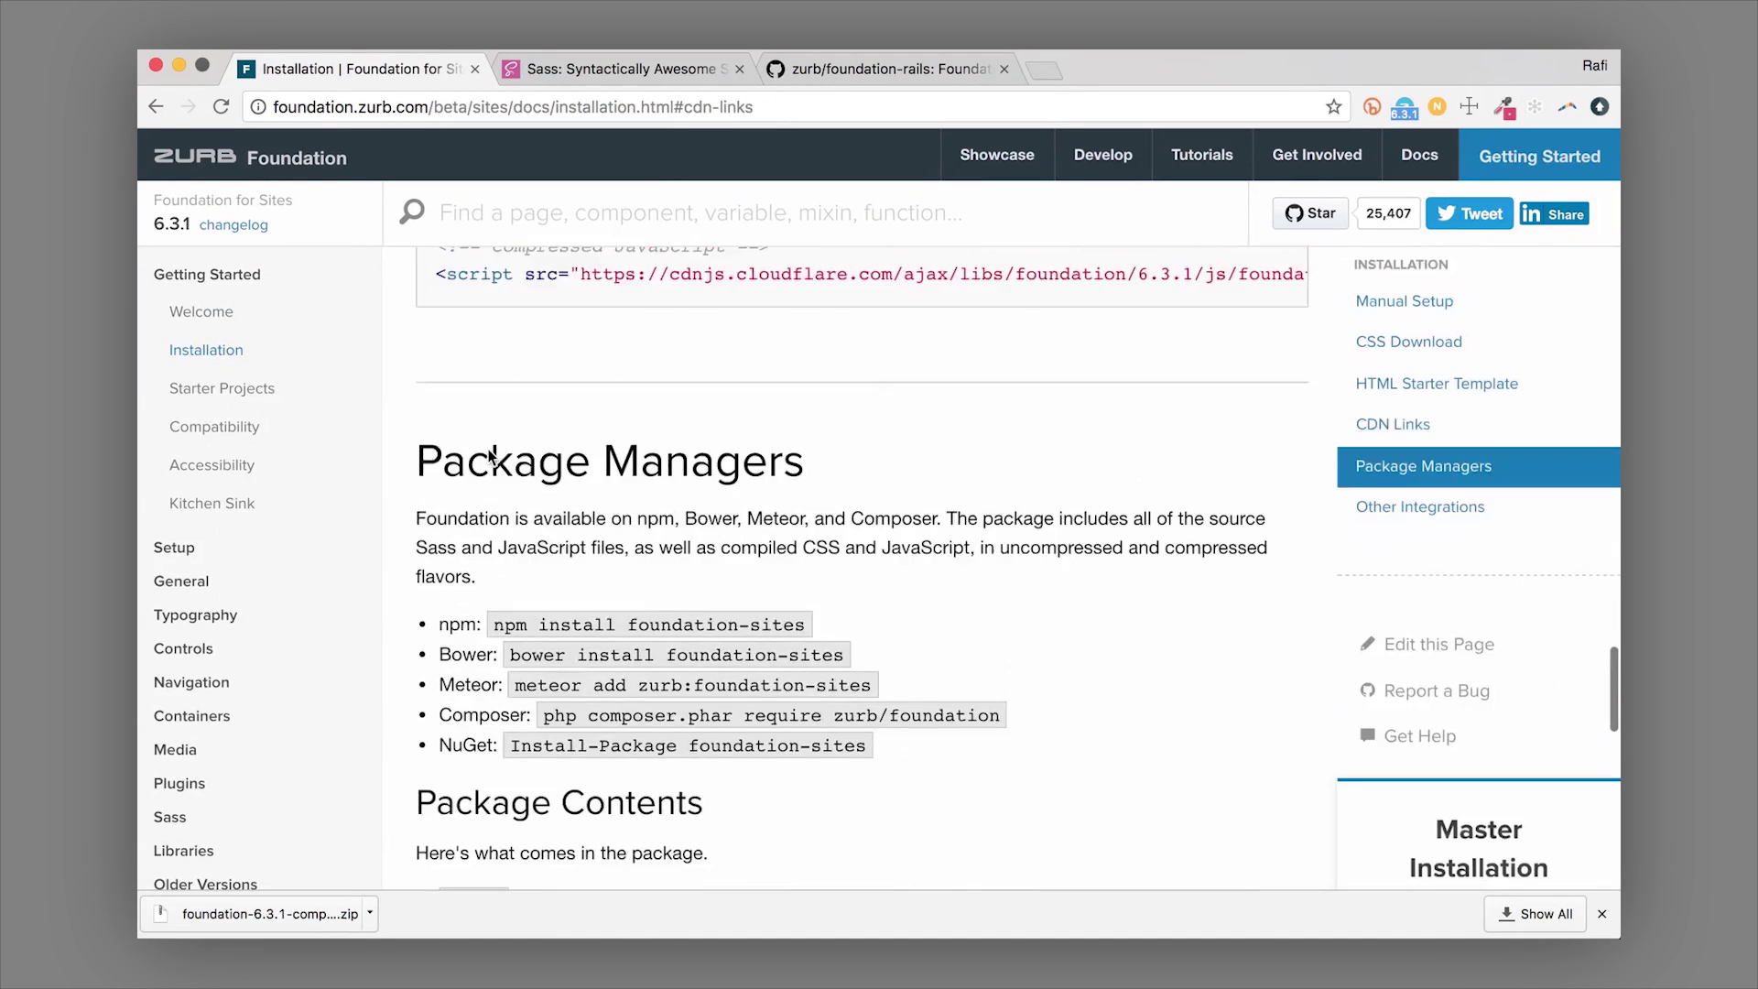
pyautogui.scroll(10, 488, 455)
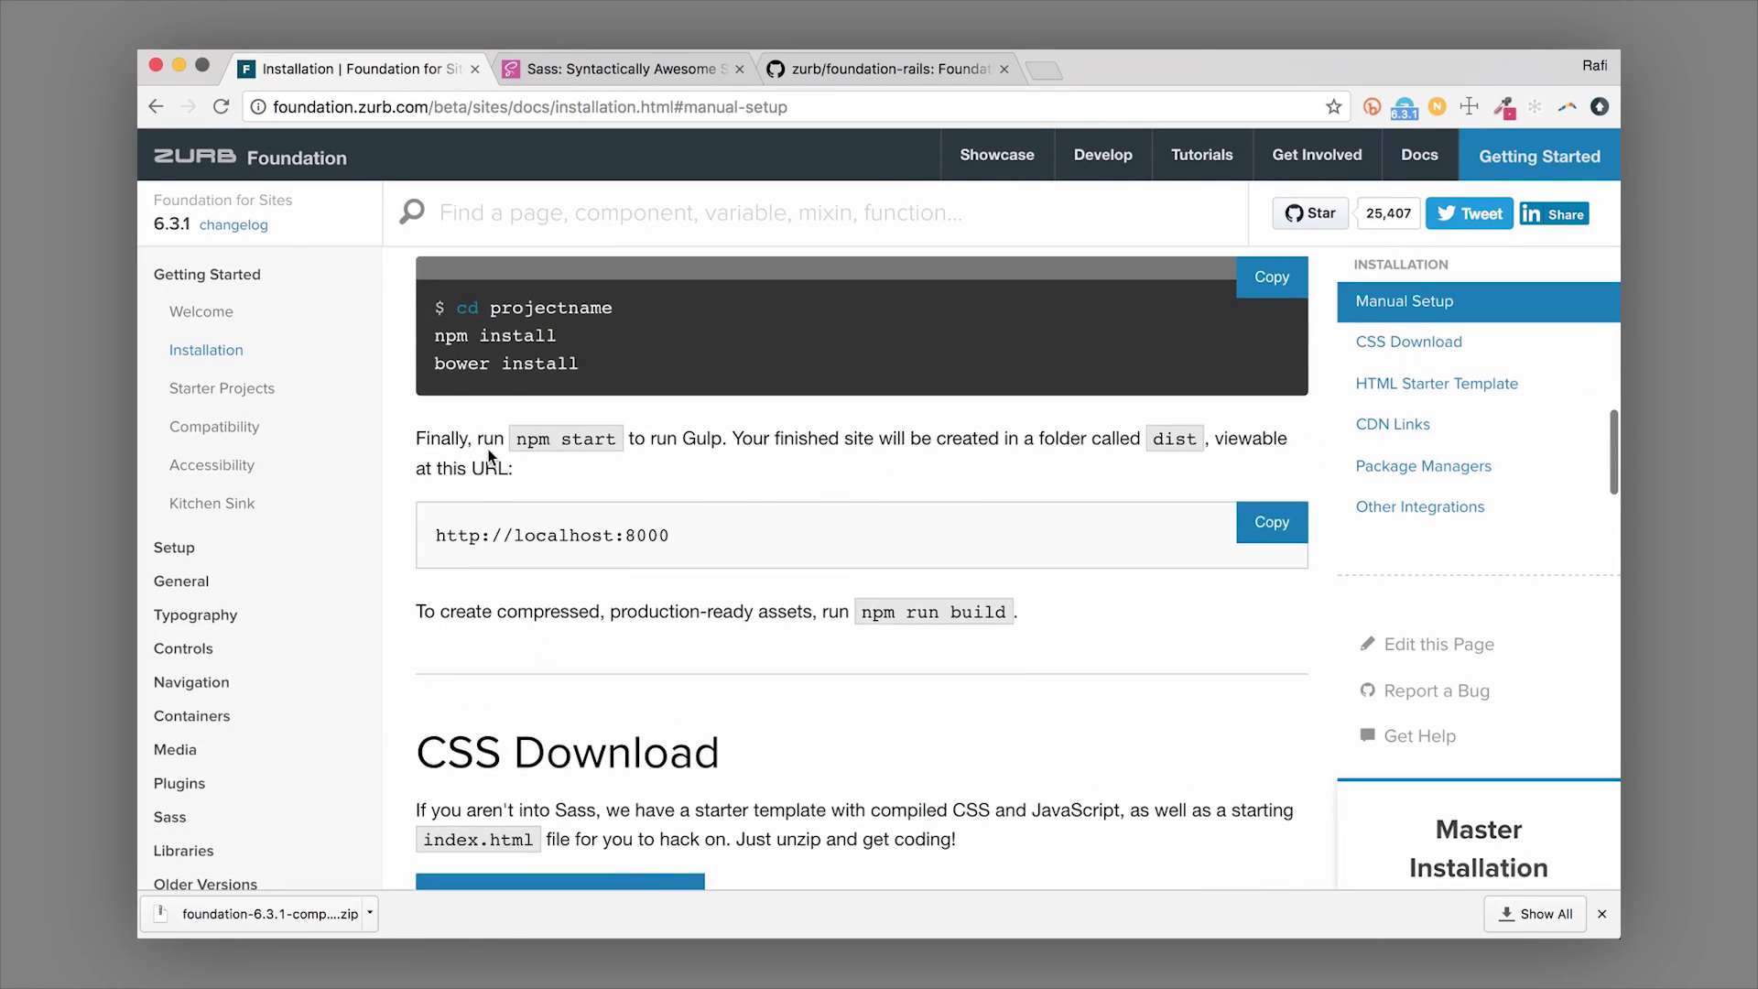
pyautogui.scroll(8, 490, 456)
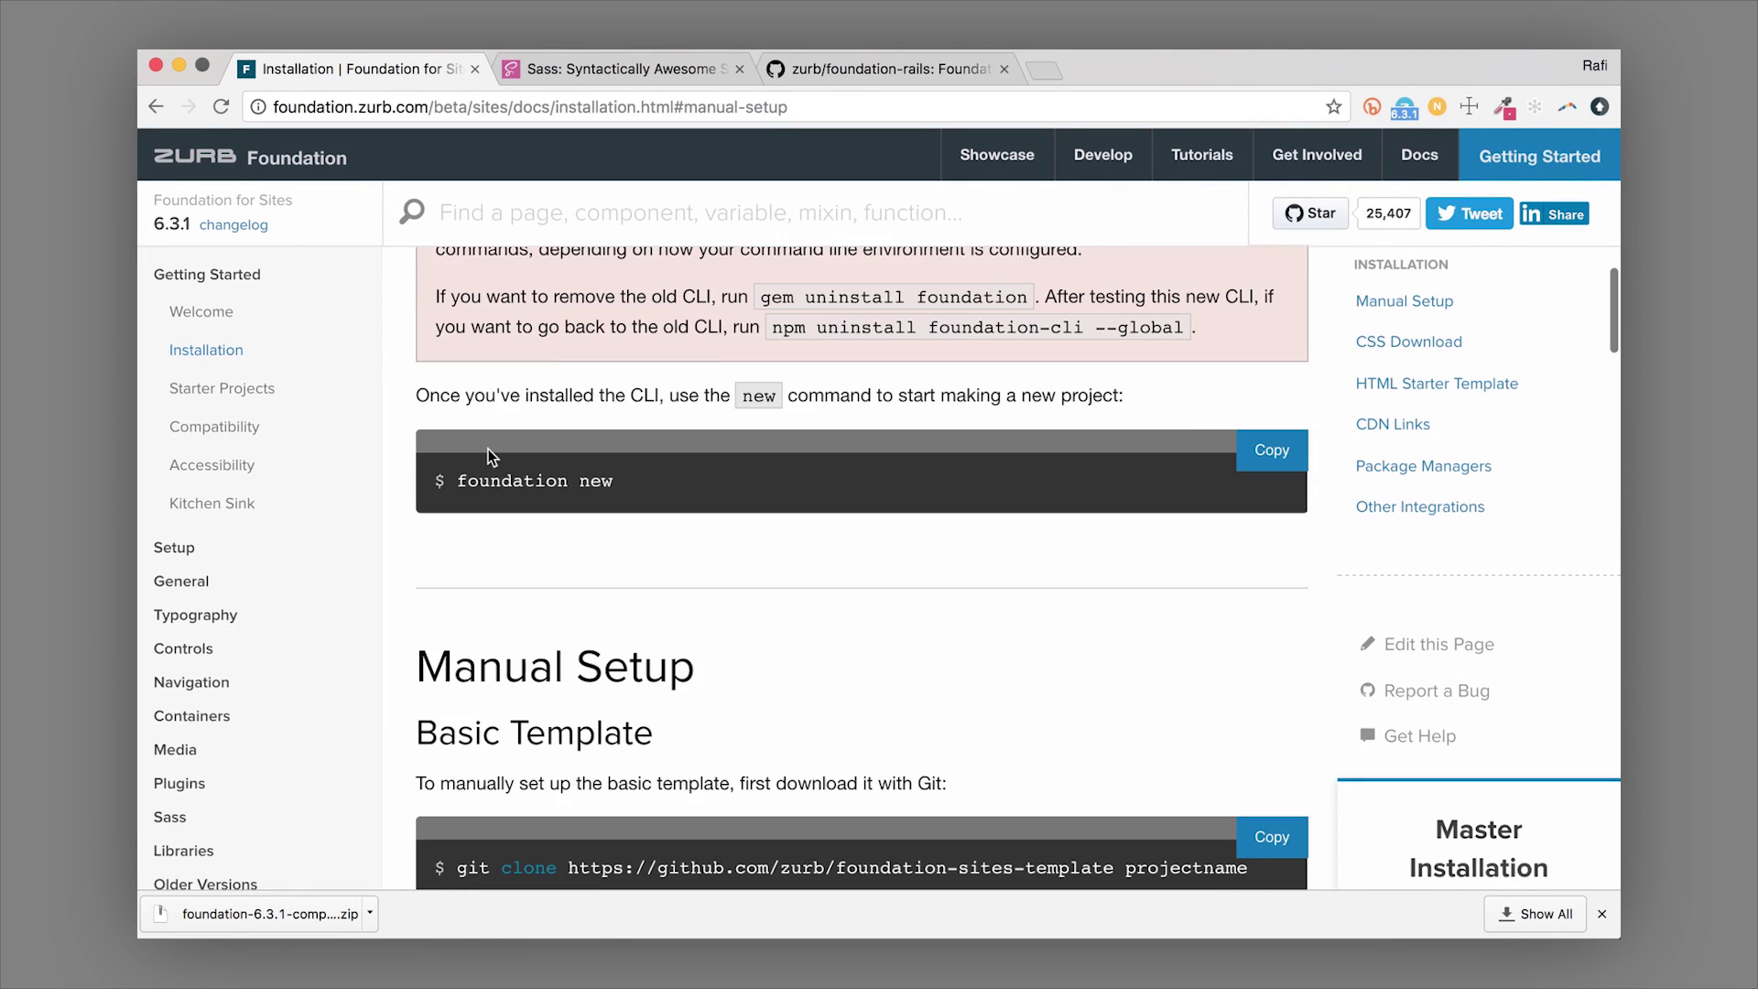
pyautogui.scroll(6, 488, 455)
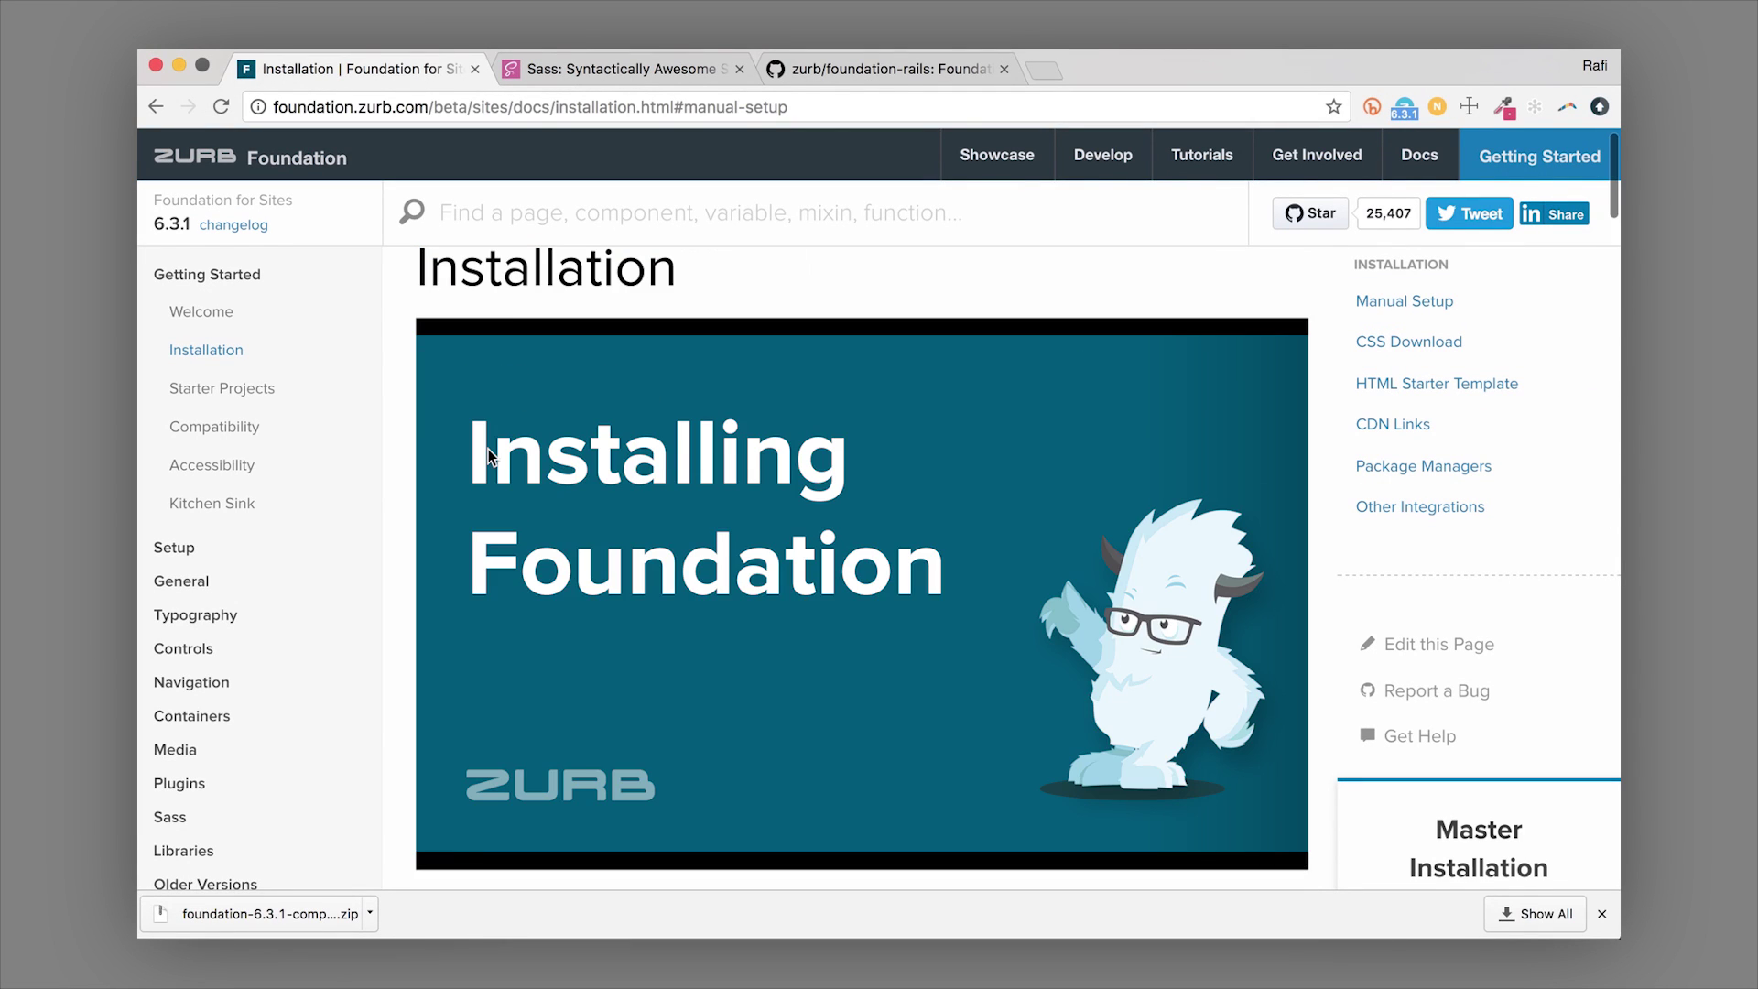